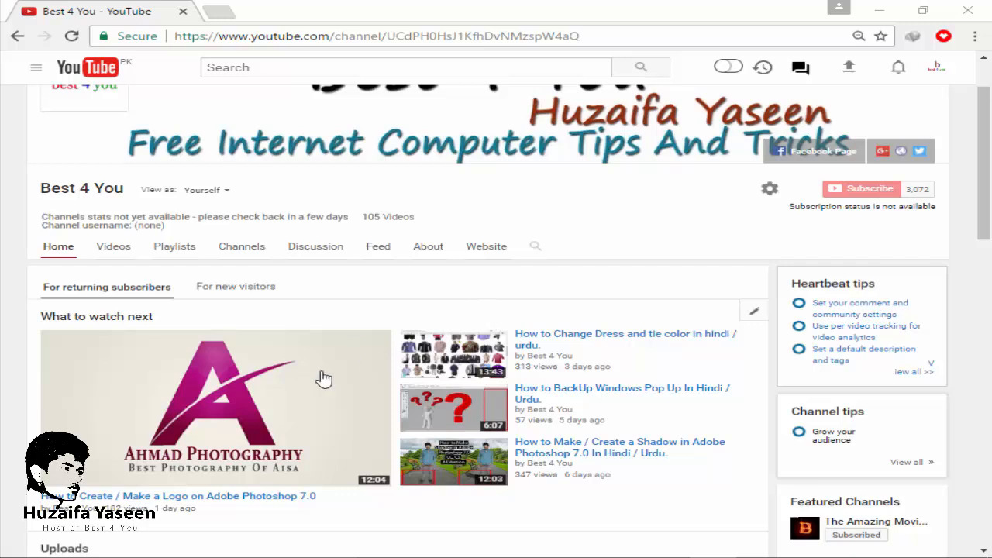
scroll(299, 414, up, 1)
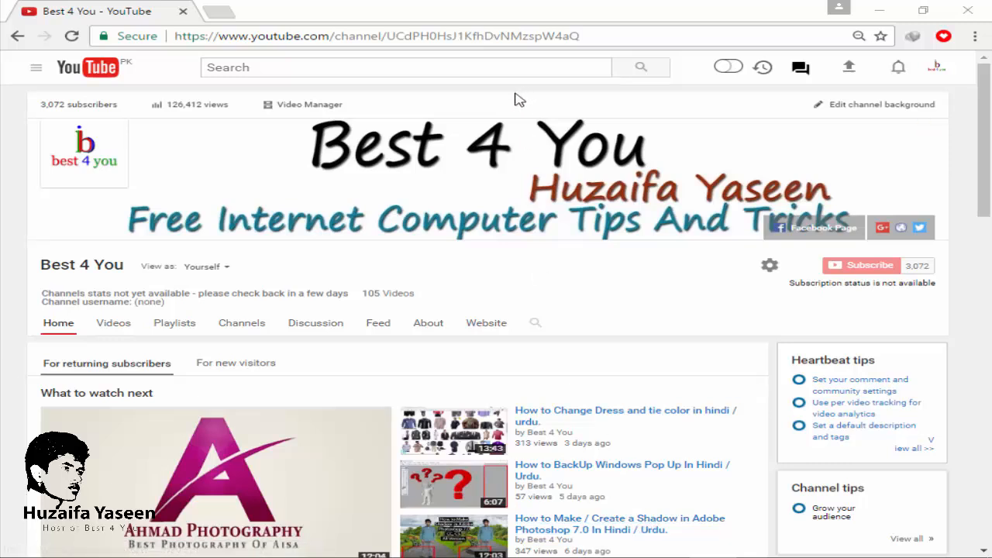
scroll(989, 137, down, 1)
scroll(989, 137, up, 1)
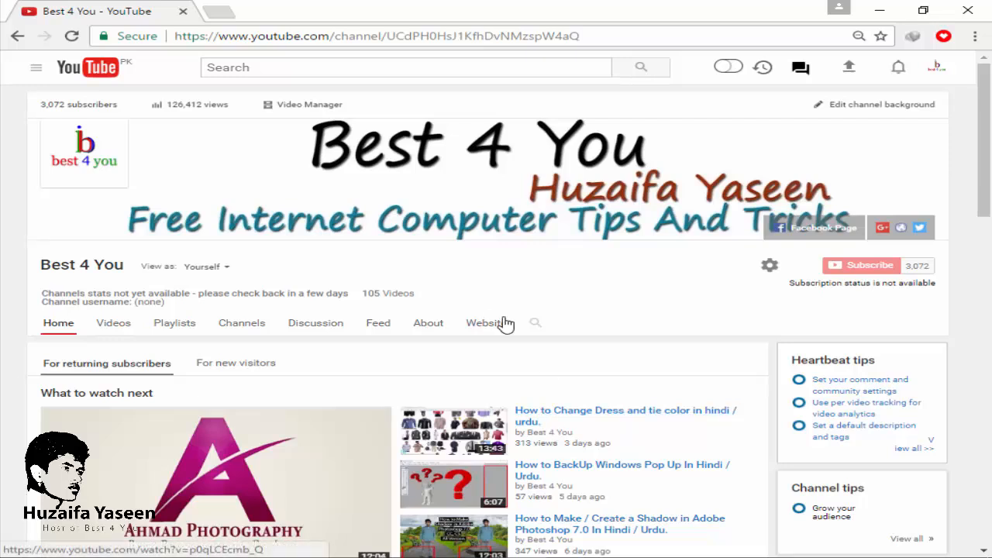
scroll(514, 328, down, 3)
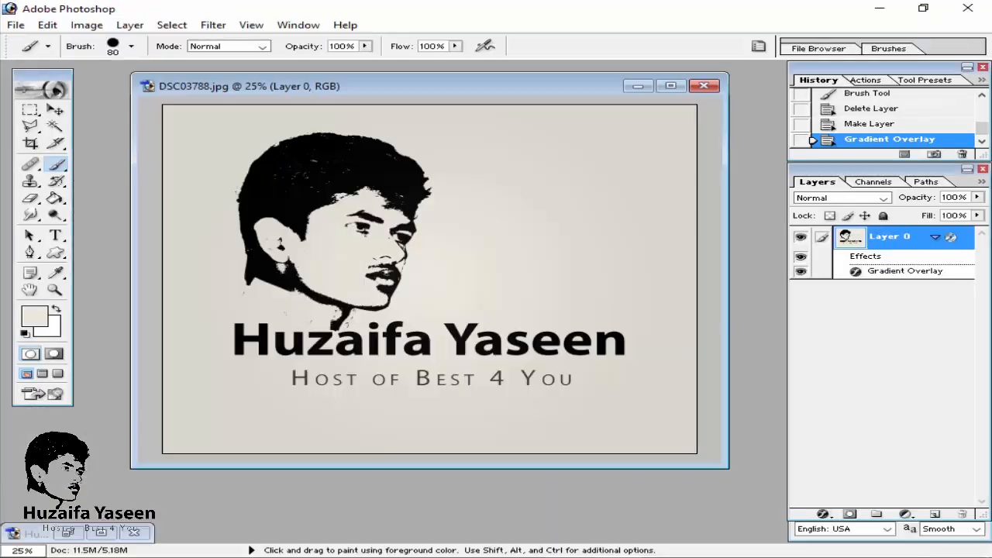
Step: Close the DSC03788.jpg logo document without saving its changes
mouse_move(403, 91)
mouse_down()
mouse_move(443, 93)
mouse_move(400, 88)
mouse_up()
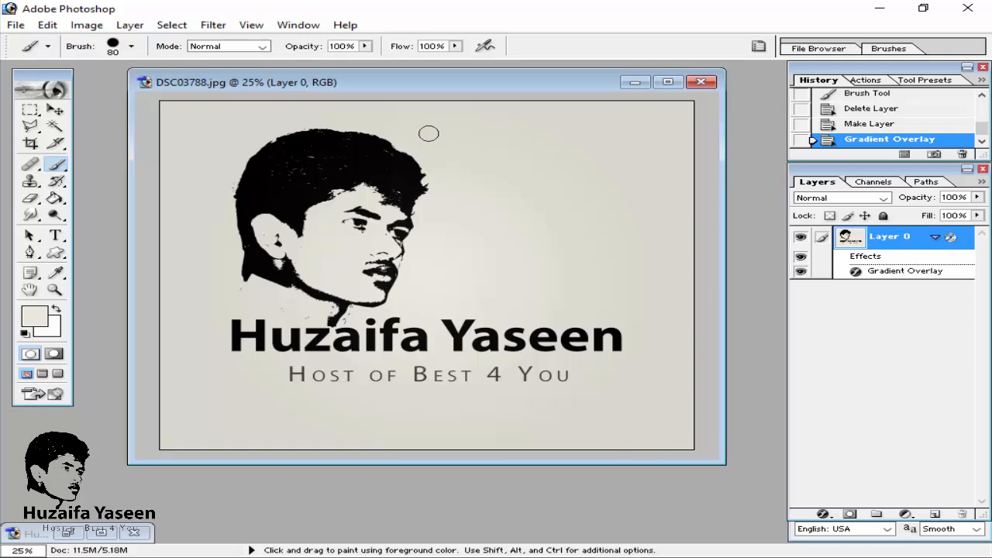
click(55, 110)
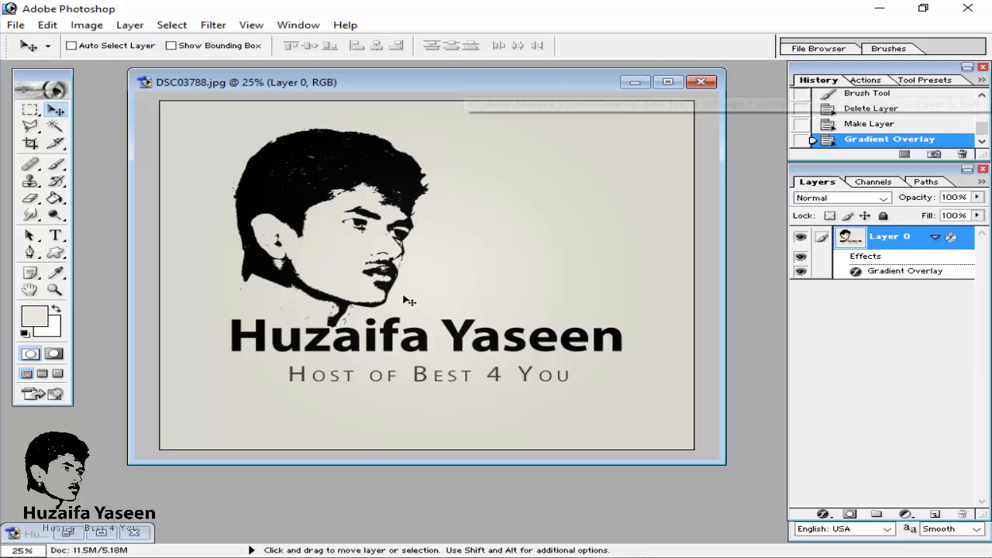
click(632, 83)
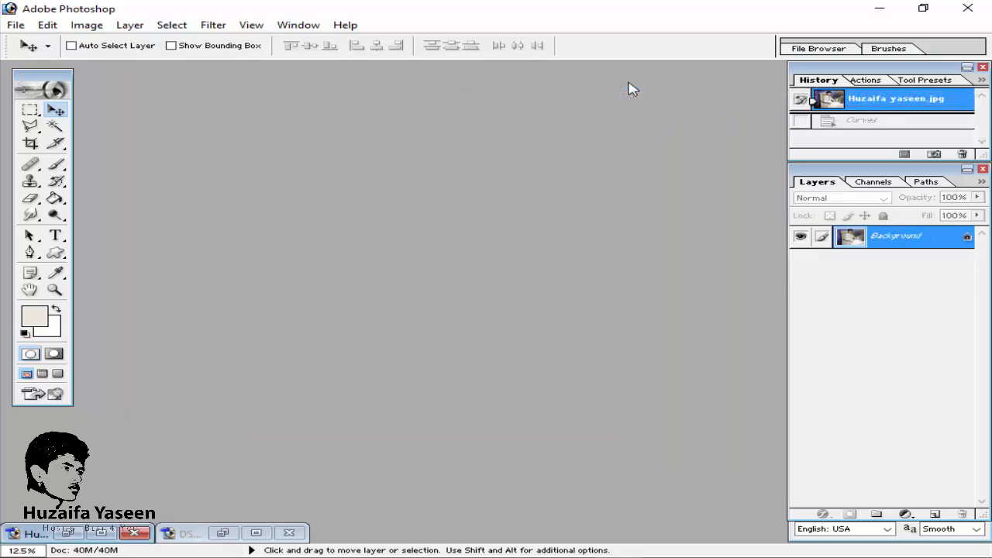
click(255, 533)
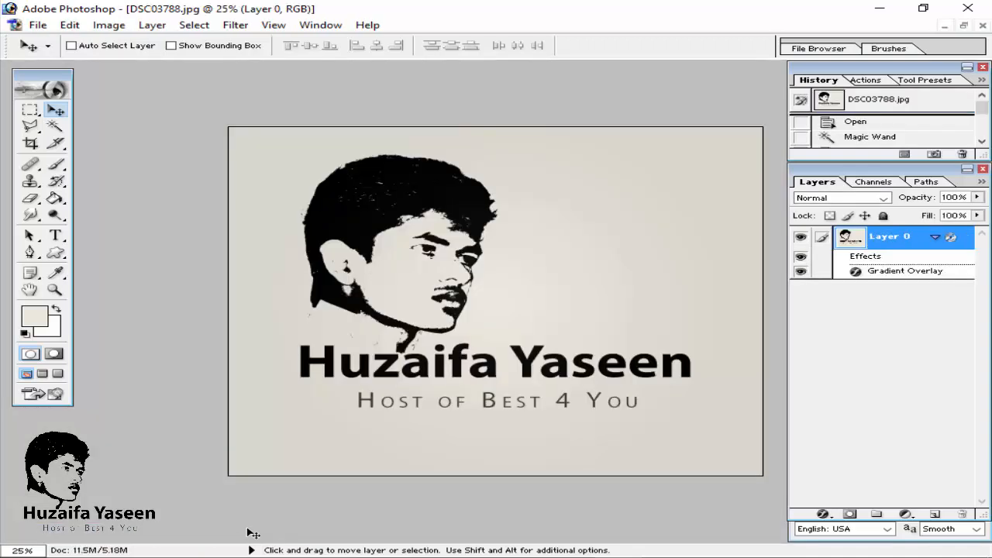
click(961, 28)
click(700, 82)
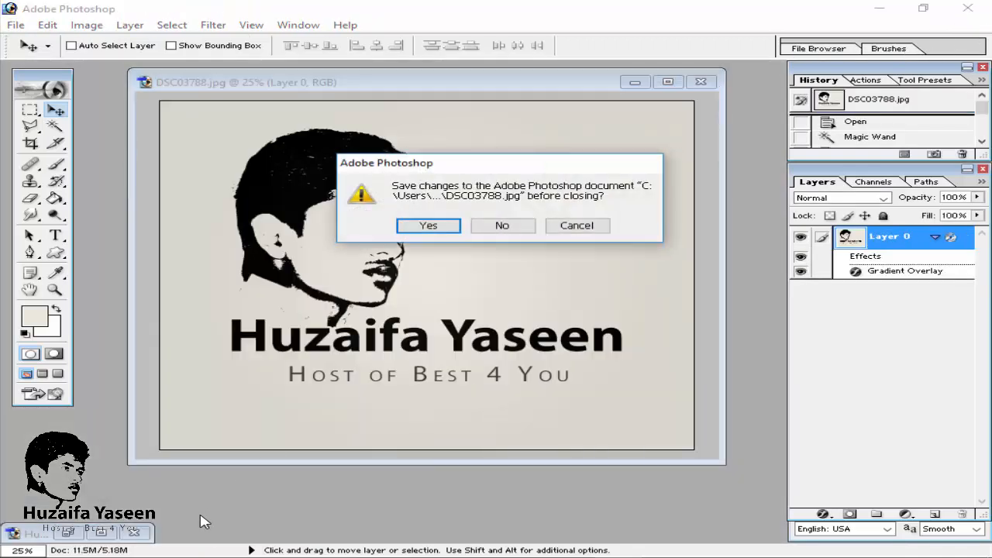
click(500, 227)
click(70, 534)
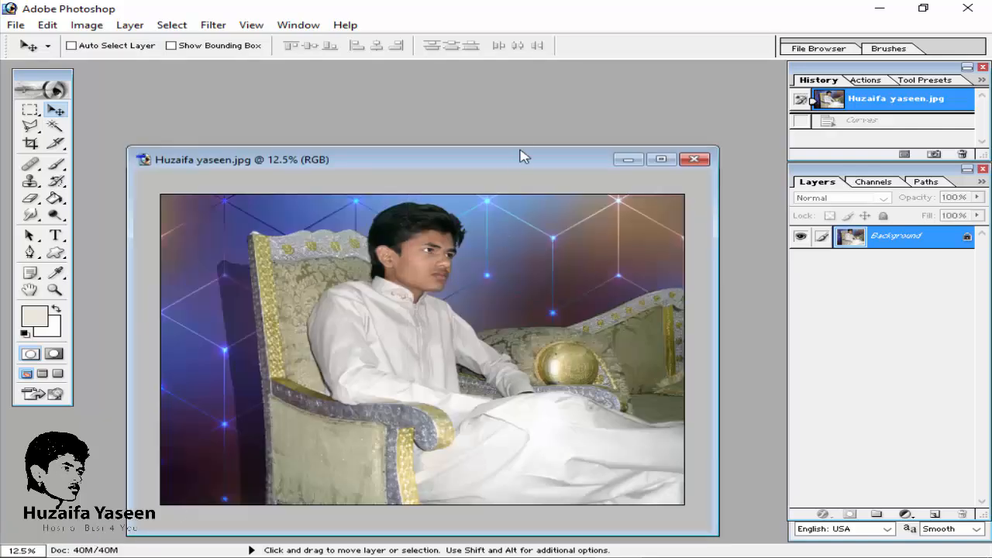
drag(520, 157, 541, 99)
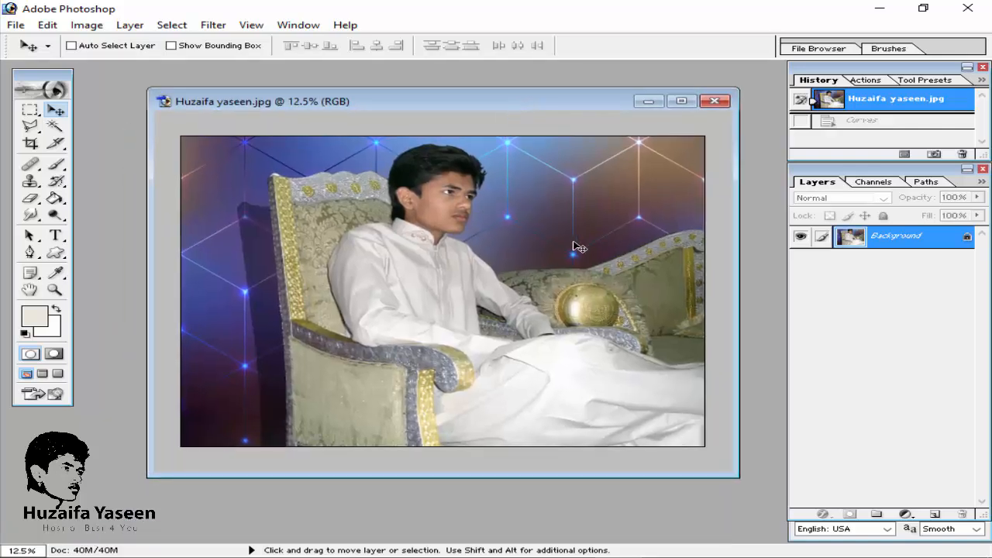
key(ctrl+plus)
key(ctrl+minus)
key(ctrl+minus)
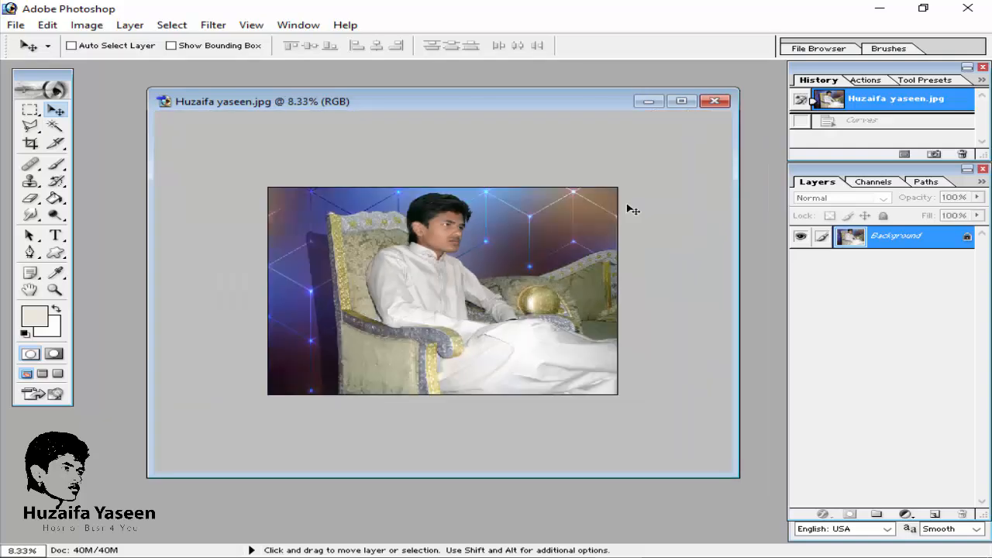
drag(743, 482, 878, 542)
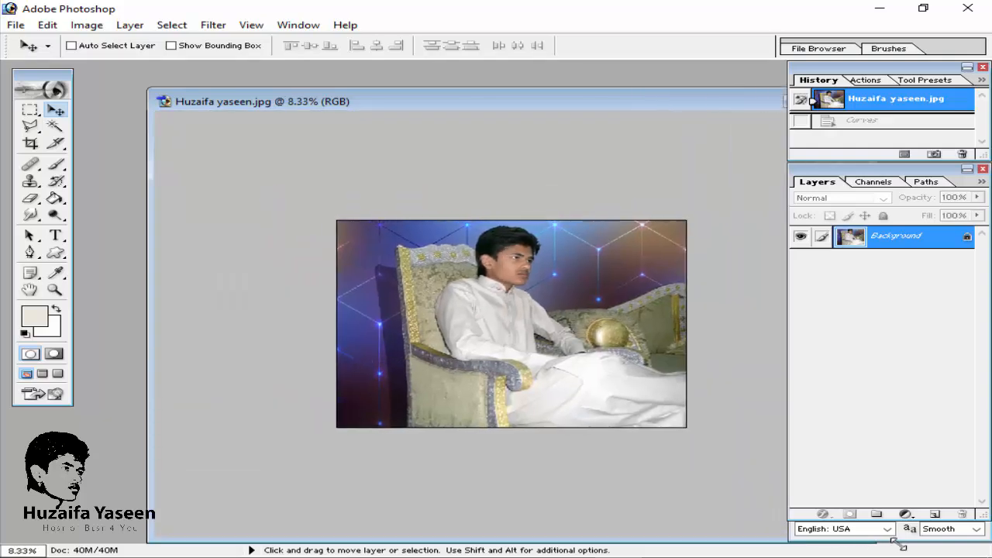
drag(514, 93, 409, 84)
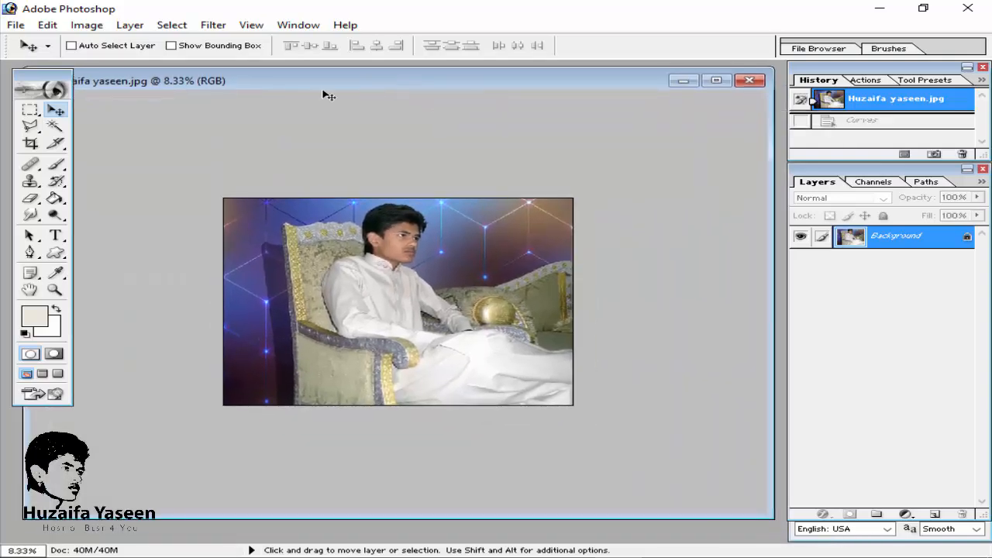
key(ctrl+plus)
key(ctrl+plus)
key(ctrl+minus)
key(ctrl+plus)
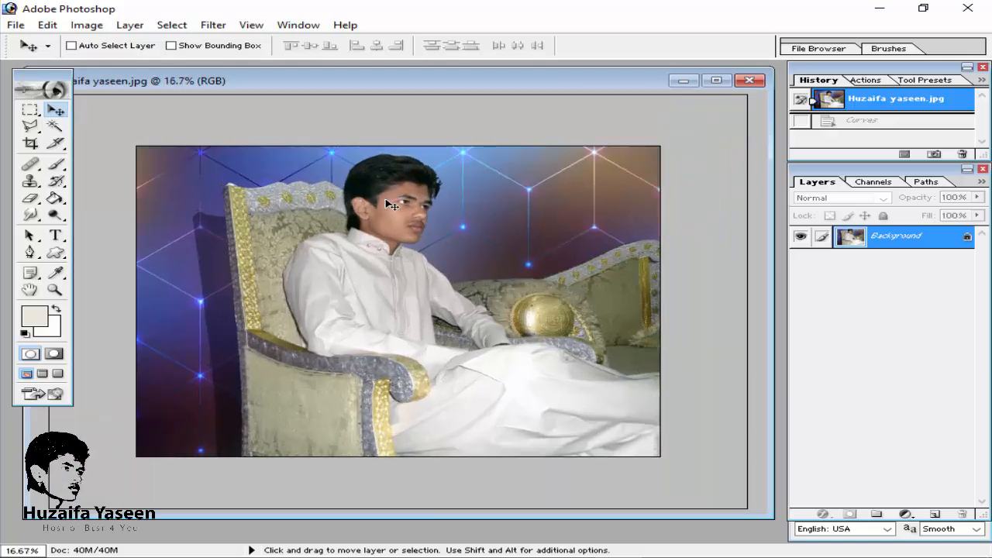
key(ctrl+plus)
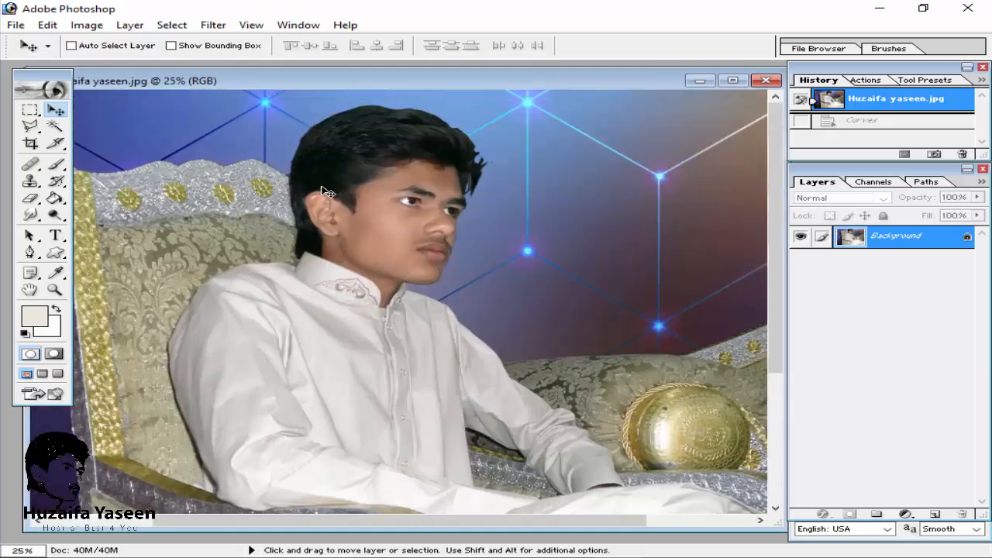
Step: Trace the outline of the person's hair with the Magnetic Lasso tool to start a selection
click(54, 126)
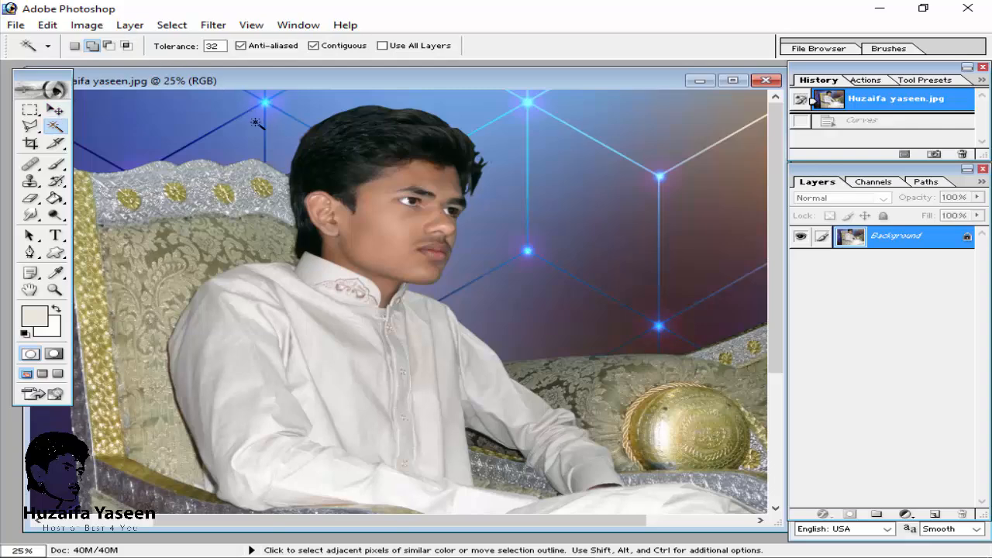
key(ctrl+plus)
drag(34, 129, 116, 153)
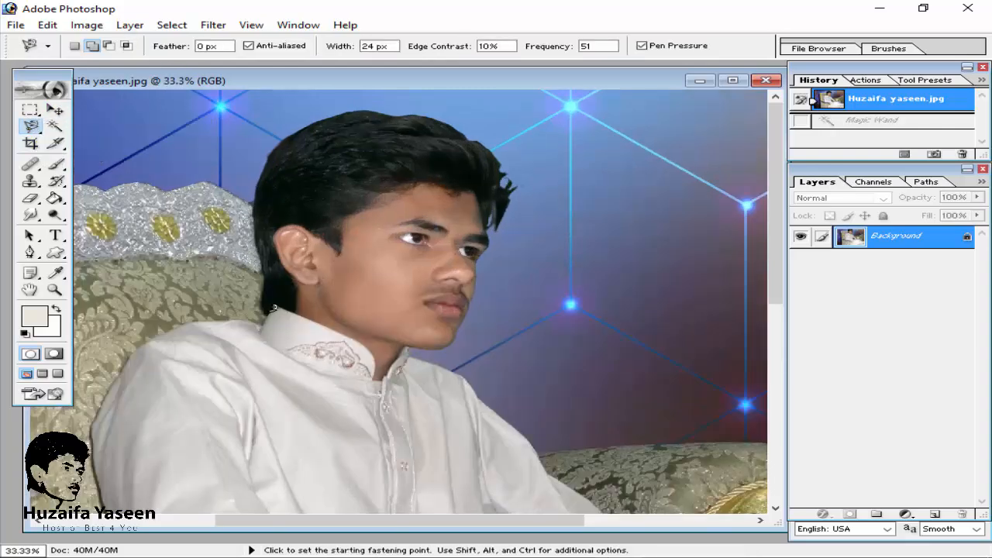
click(264, 315)
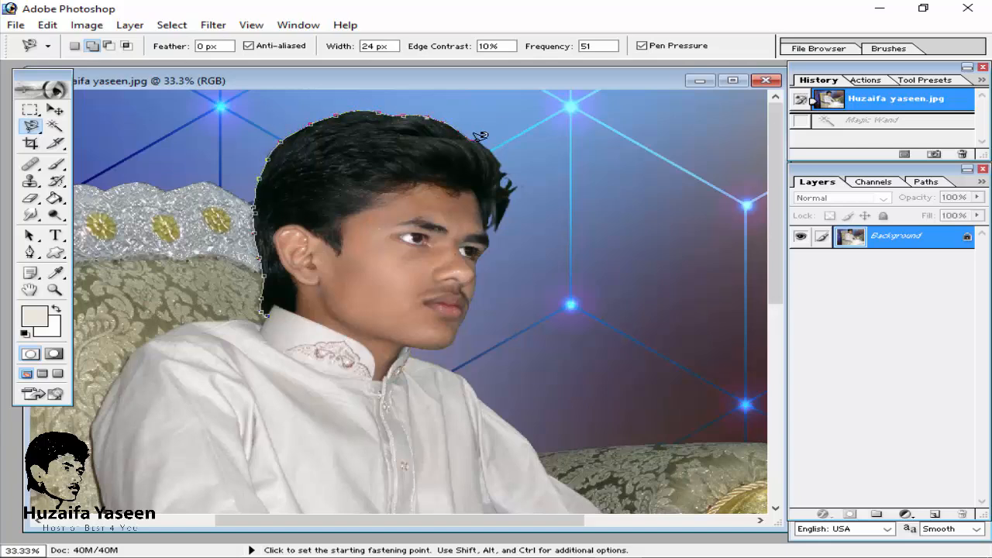
double_click(514, 180)
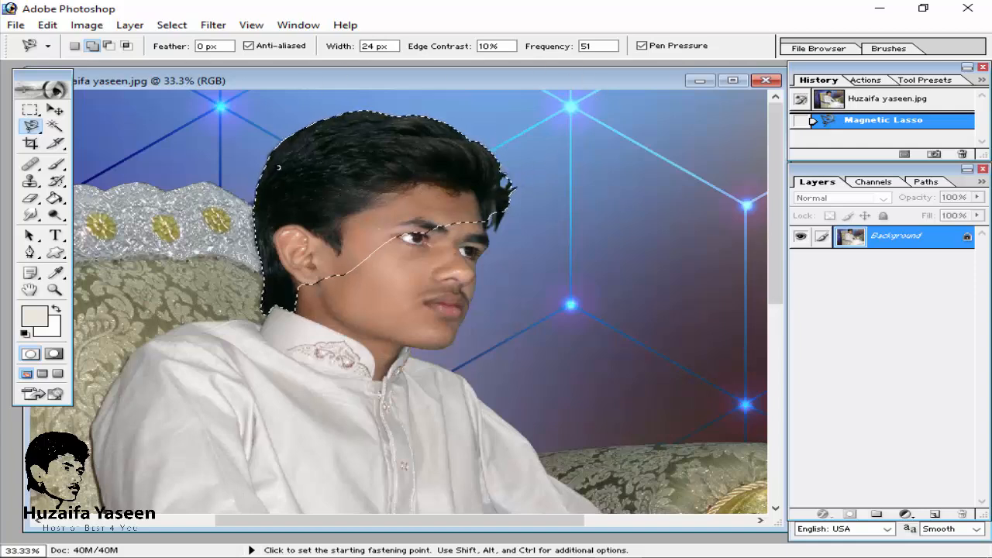
Step: Add the face and shoulders to the selection by tracing them with the Magnetic Lasso in add mode
click(90, 46)
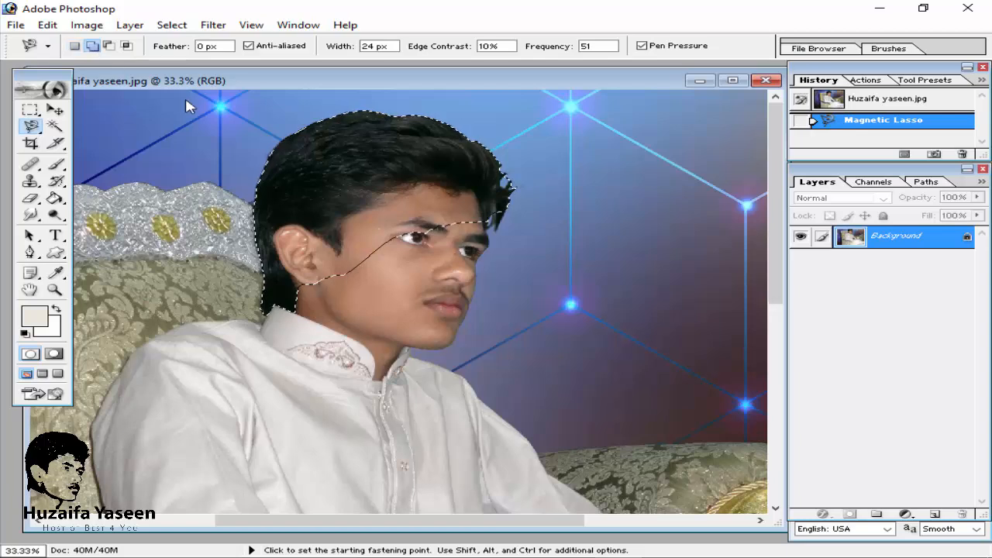
click(508, 210)
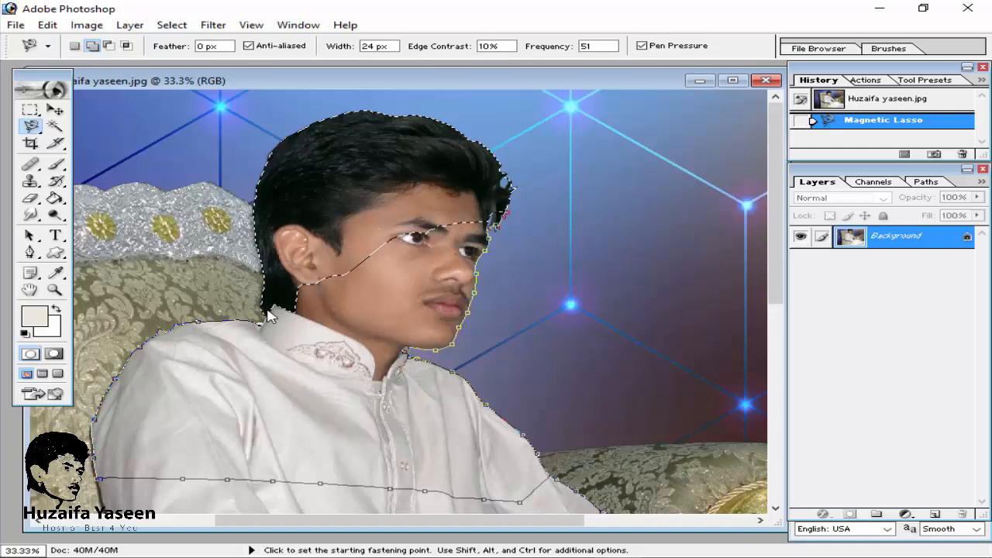
double_click(511, 203)
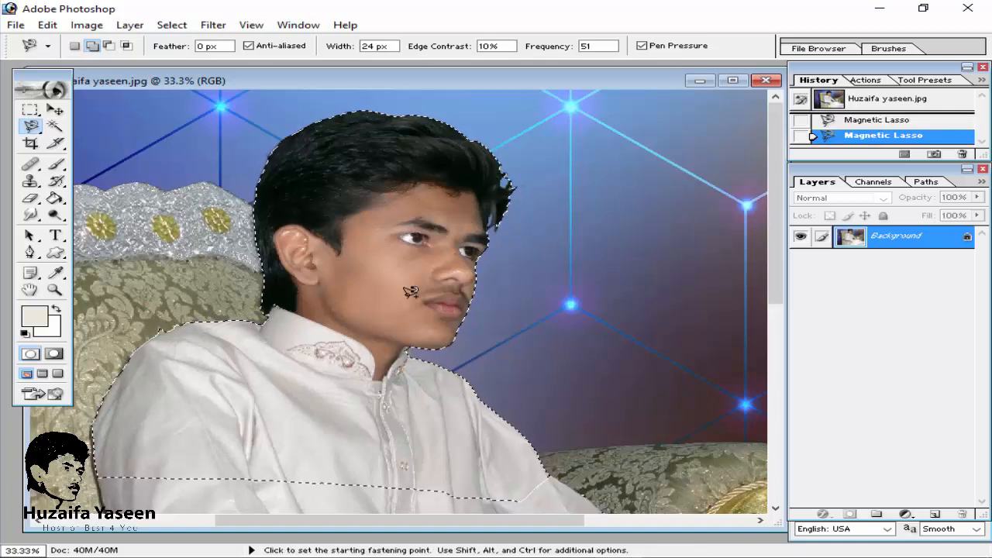
Step: Convert the Background layer into Layer 0
key(ctrl+minus)
key(ctrl+plus)
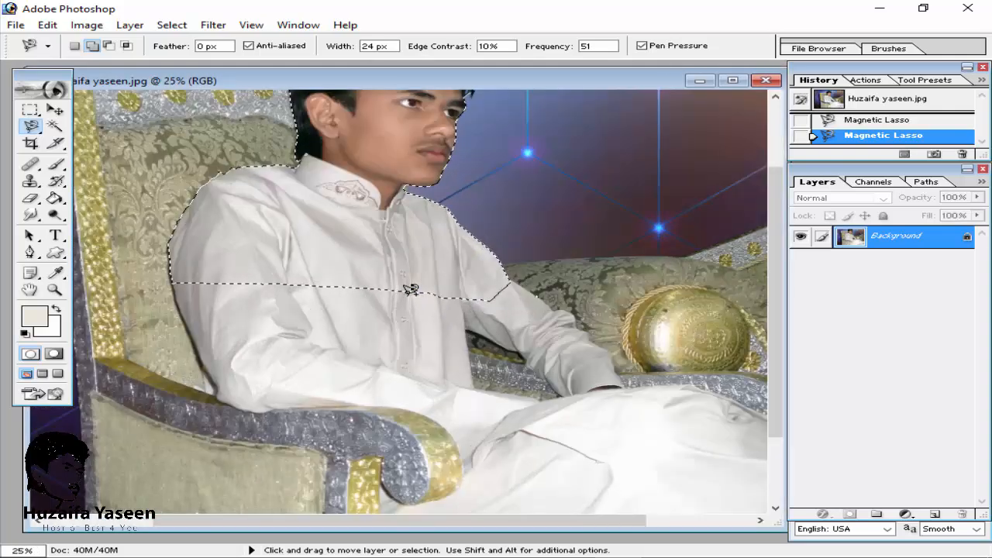
key(ctrl+minus)
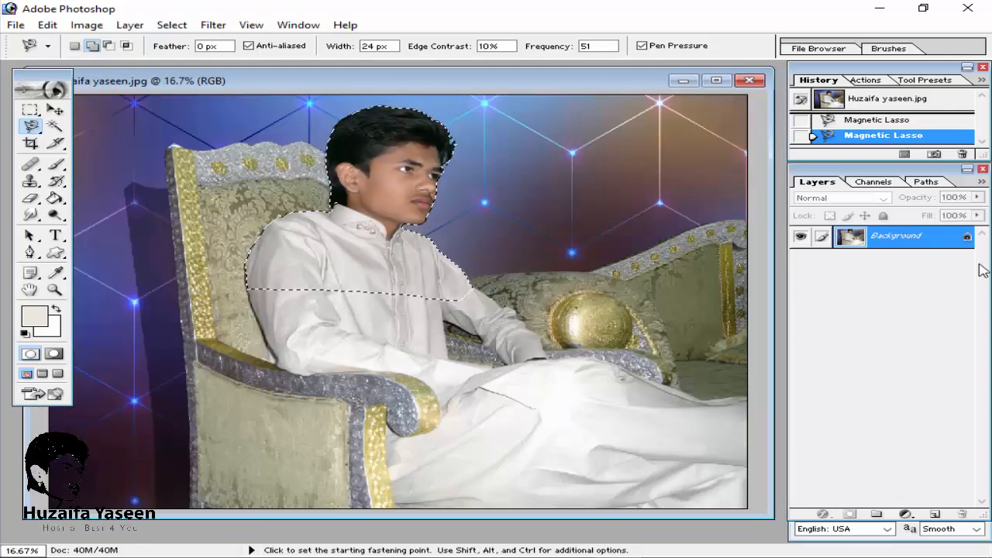
double_click(899, 235)
click(632, 262)
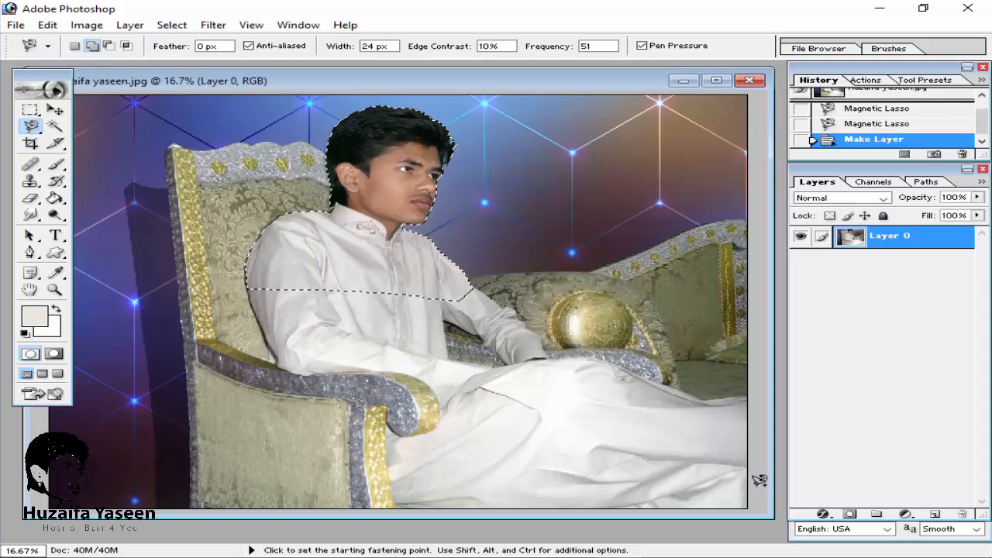
Step: Add a layer mask from the selection to hide the background around the person
click(850, 514)
key(ctrl+minus)
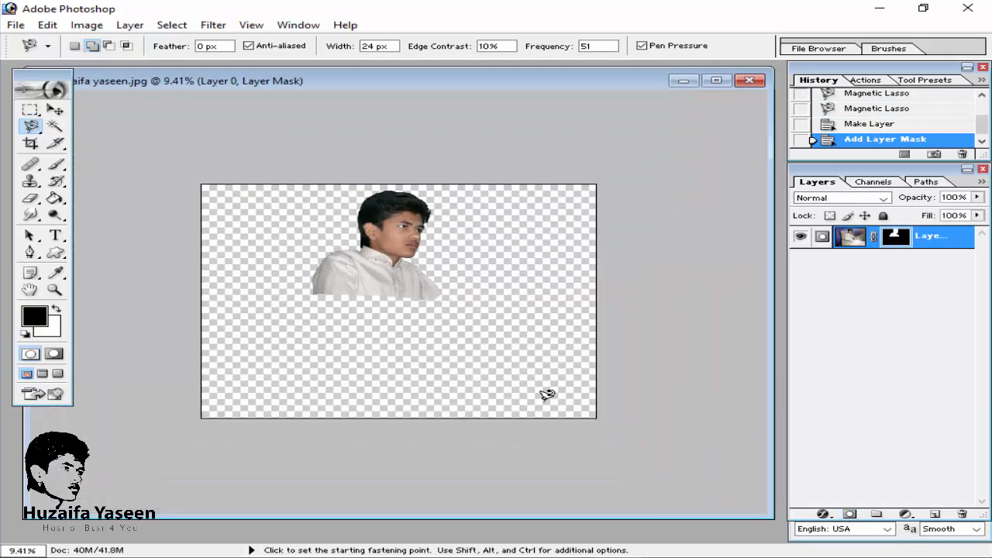
key(ctrl+plus)
key(ctrl+plus)
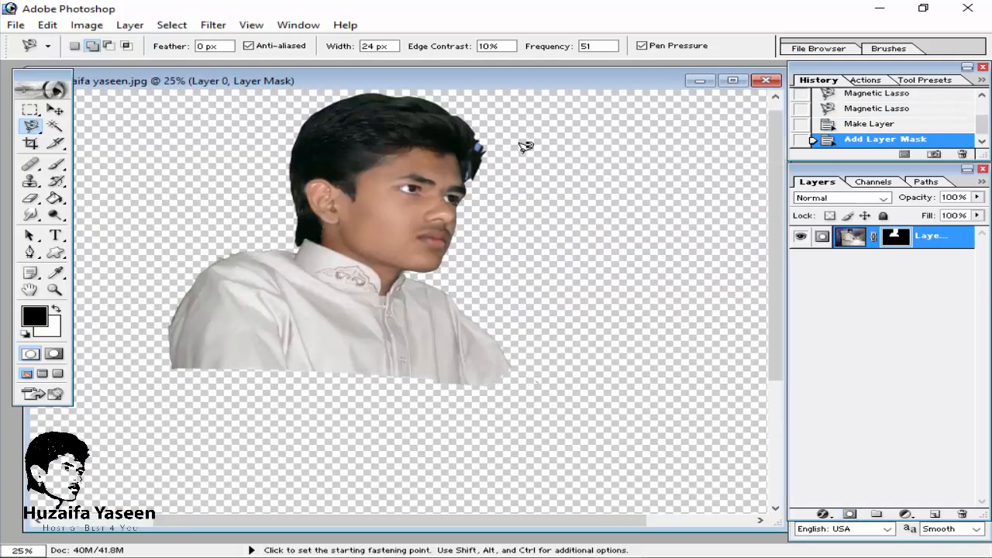
right_click(896, 242)
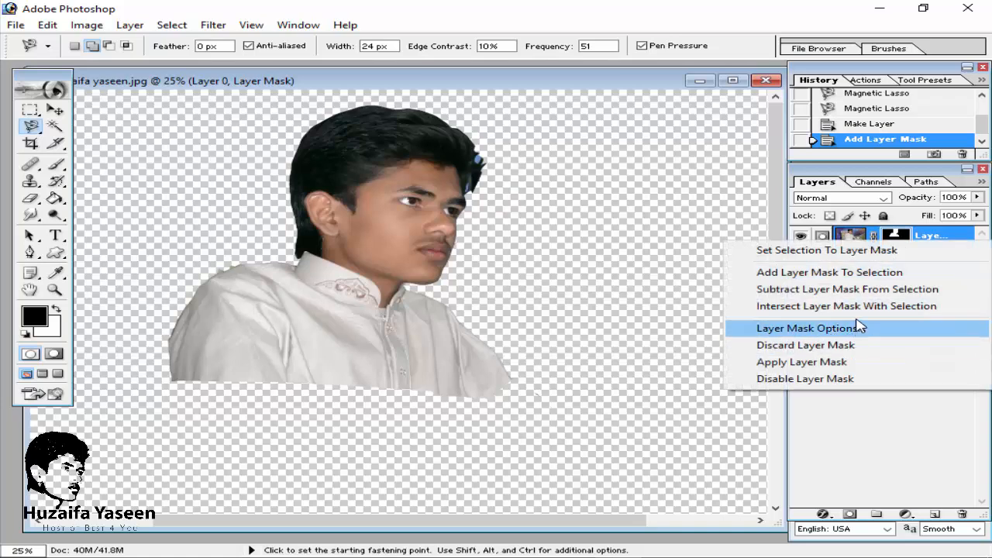
click(860, 431)
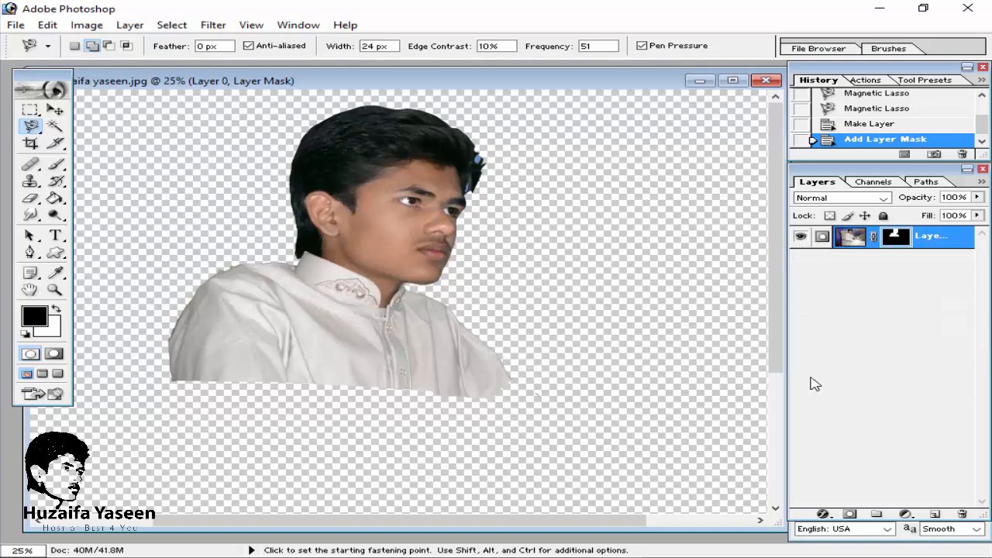
key(ctrl+plus)
key(ctrl+plus)
key(ctrl+plus)
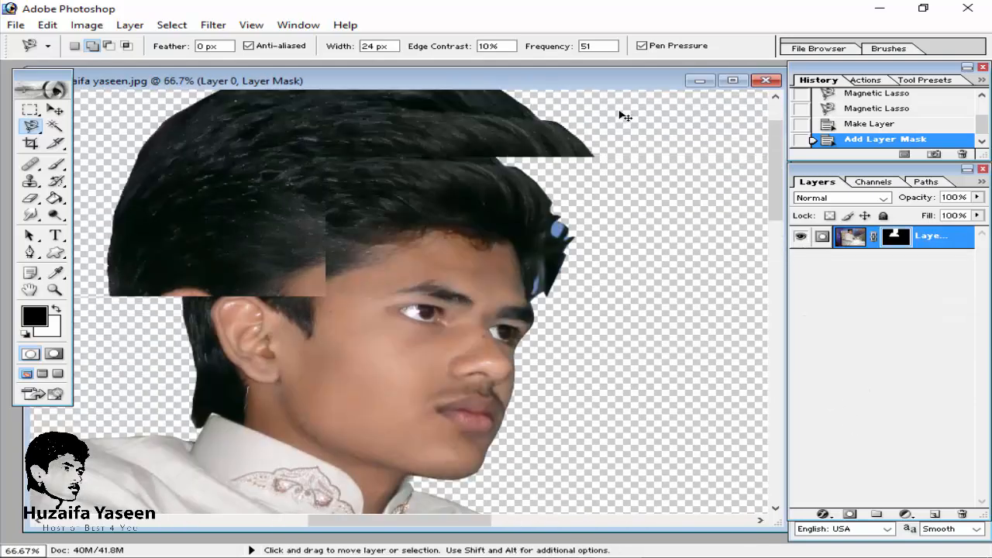
scroll(704, 166, right, 3)
Step: Try to cut the leftover blue background near the hair with the Magic Wand, then step history back to the layer mask
click(54, 125)
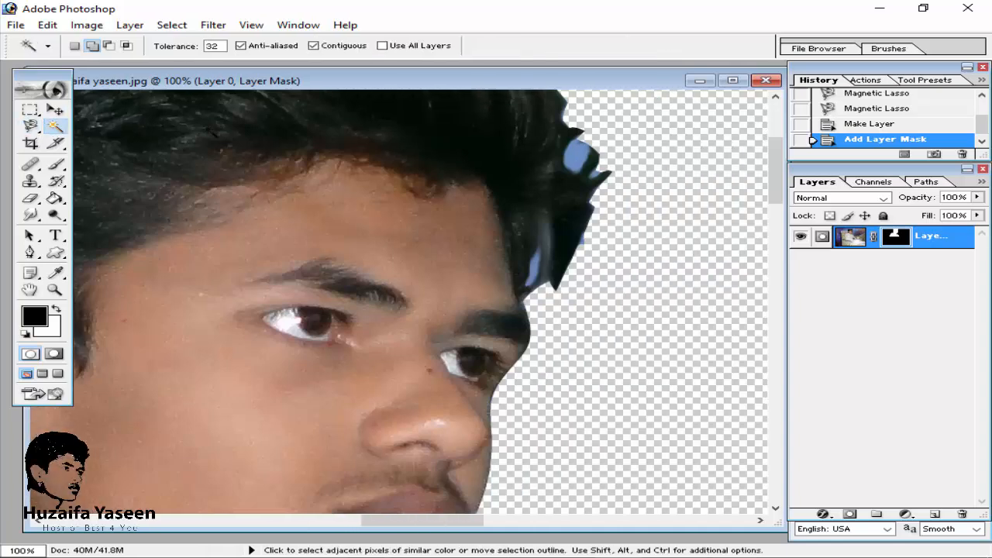
click(580, 159)
key(ctrl+x)
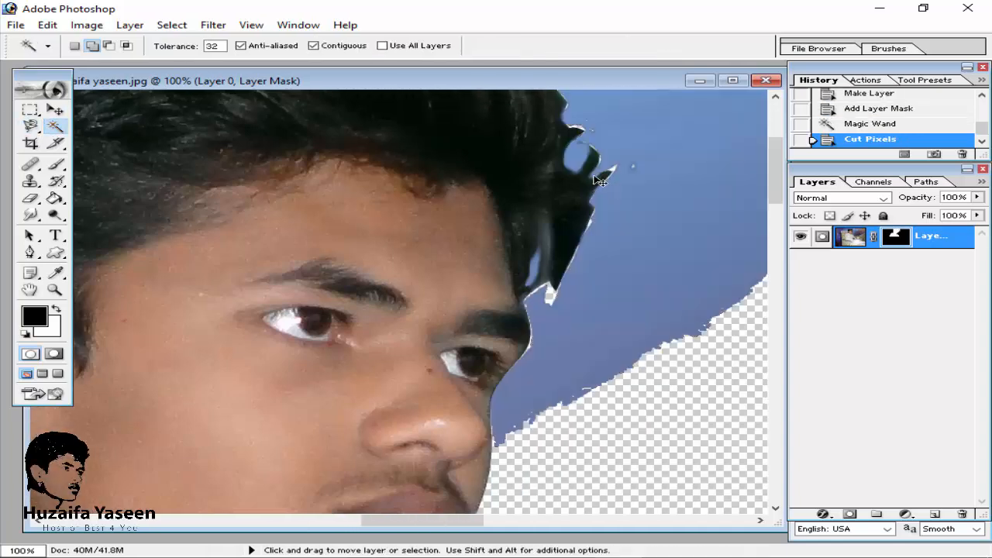
key(ctrl+z)
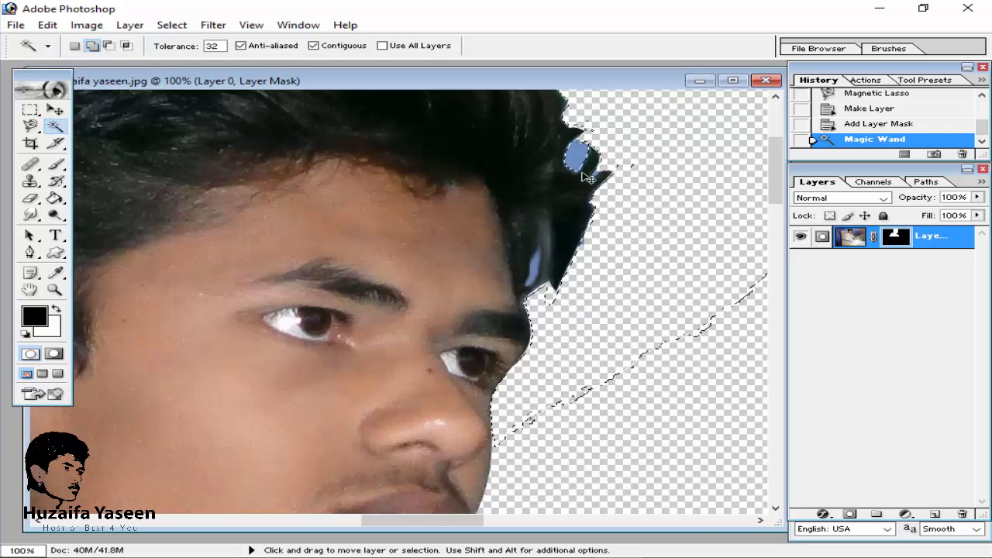
key(ctrl+minus)
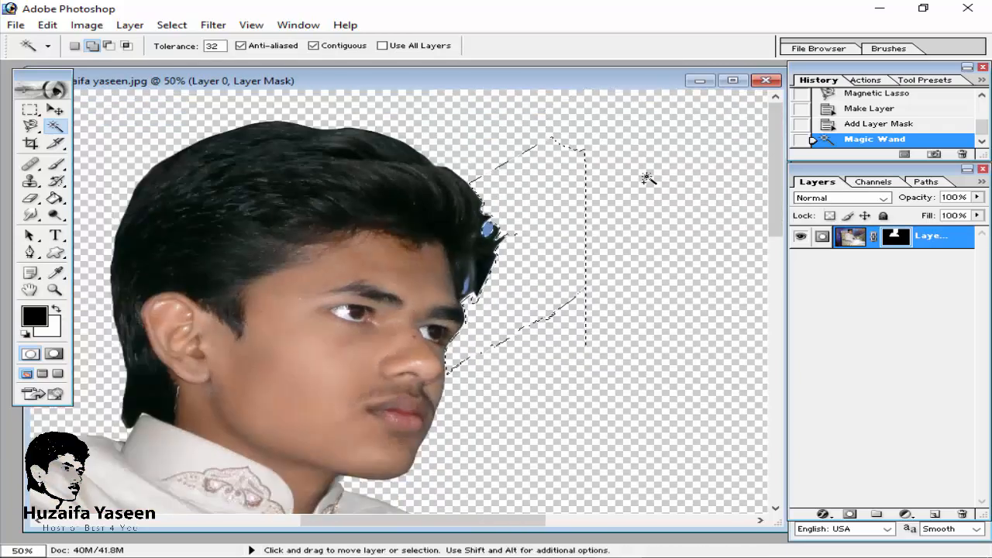
key(ctrl+x)
click(866, 123)
click(872, 109)
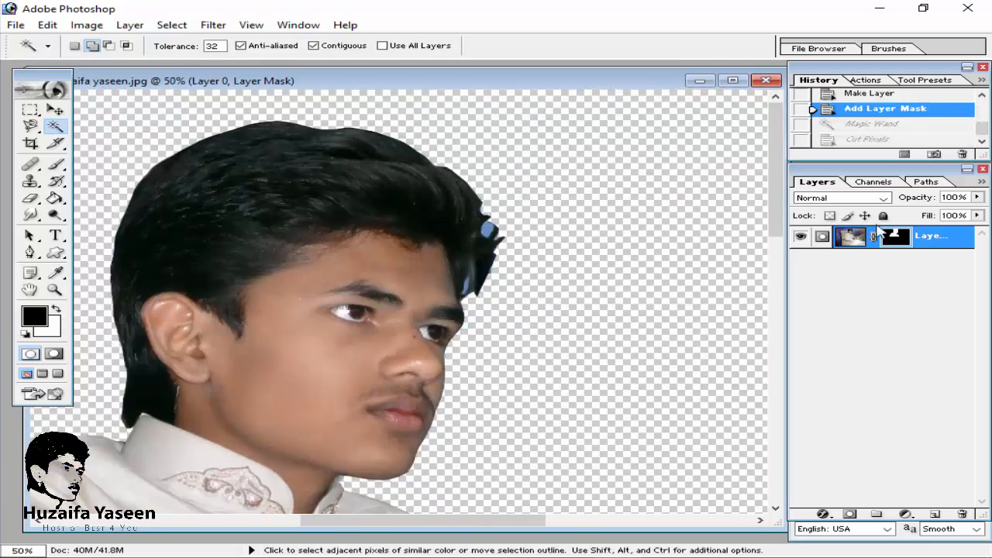
Step: Apply the layer mask to Layer 0
right_click(899, 243)
click(883, 358)
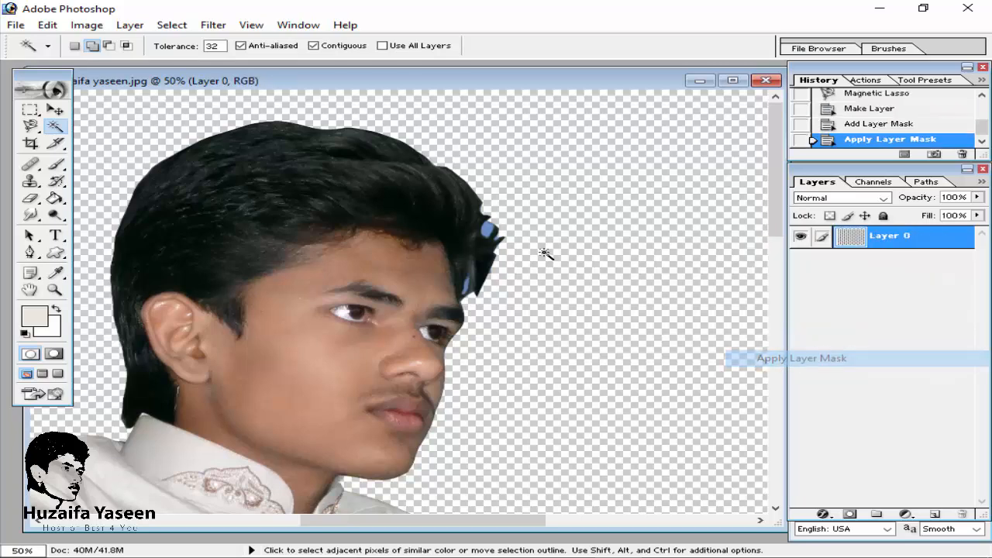
Step: Select and cut away the leftover blue background patches near the hair with the Magic Wand
click(490, 230)
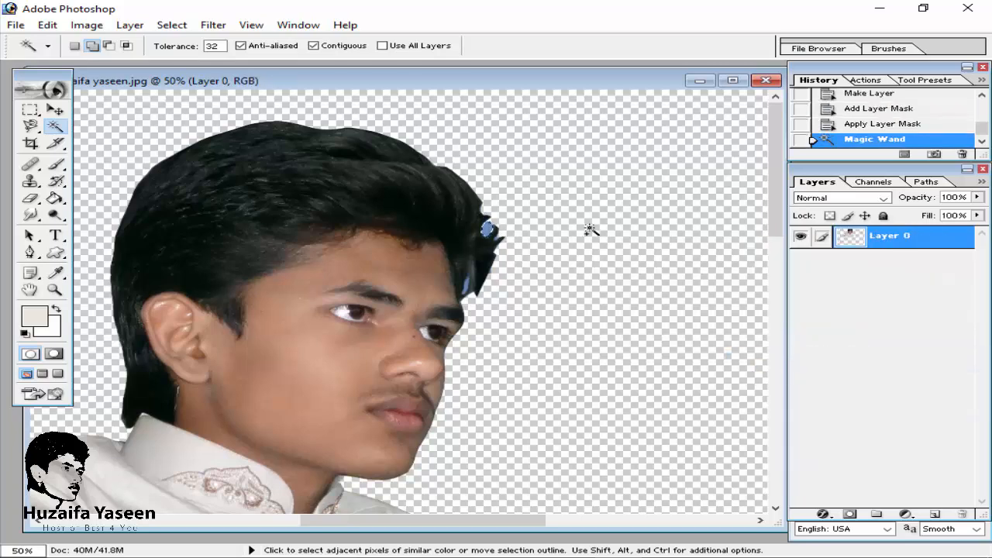
key(ctrl+x)
click(538, 239)
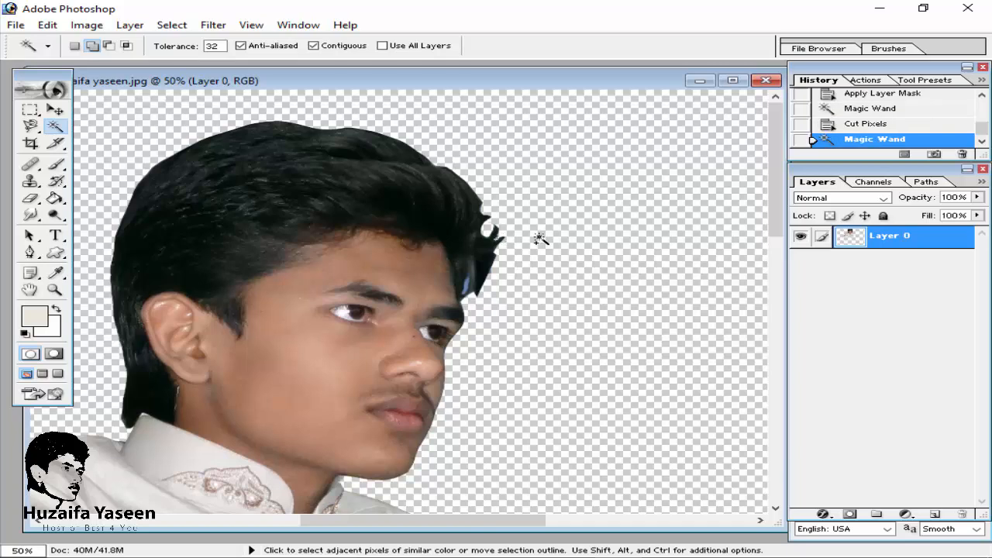
key(ctrl+x)
click(467, 285)
key(ctrl+x)
key(ctrl+minus)
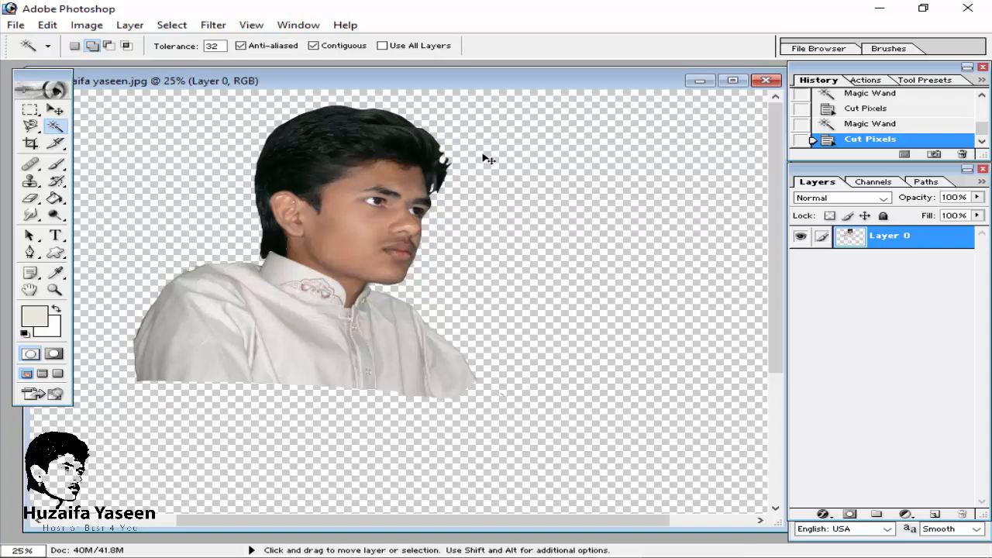
key(ctrl+minus)
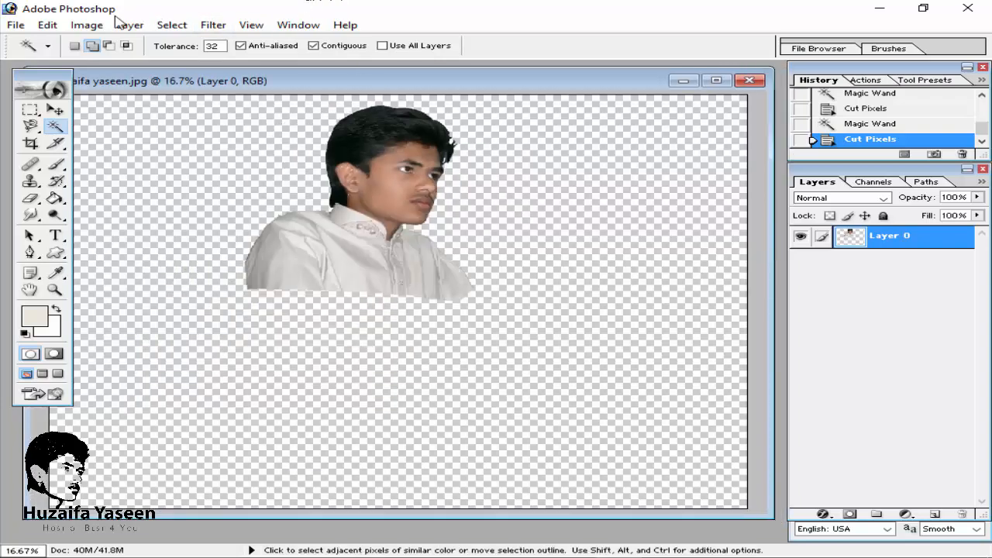
click(88, 25)
mouse_move(147, 65)
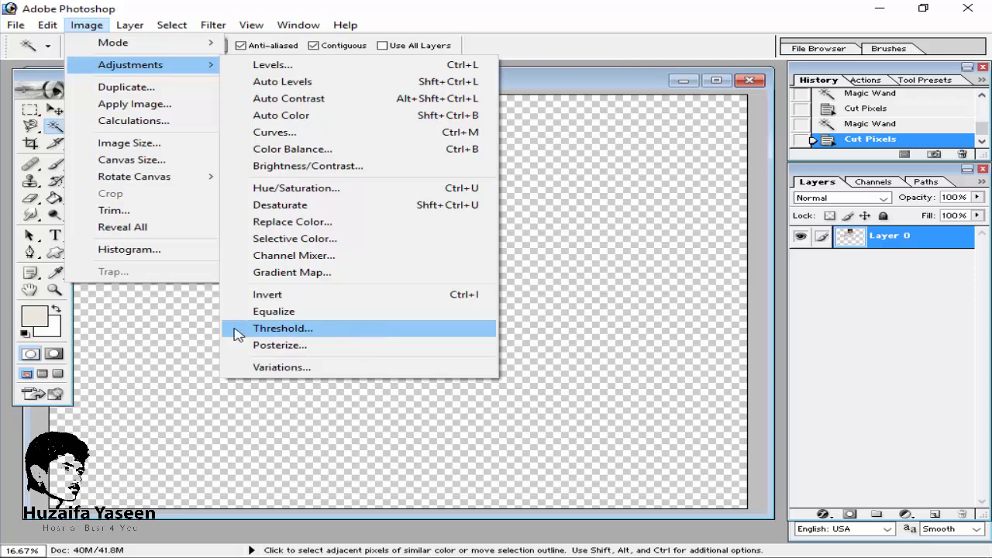
click(343, 330)
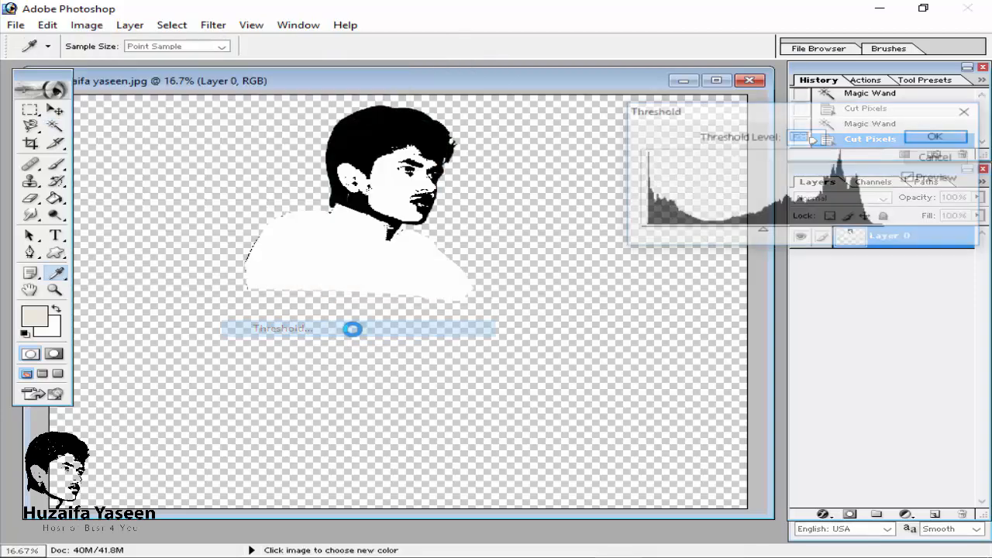
mouse_move(761, 234)
mouse_down()
mouse_move(733, 234)
mouse_move(761, 232)
mouse_move(755, 237)
mouse_up()
key(Return)
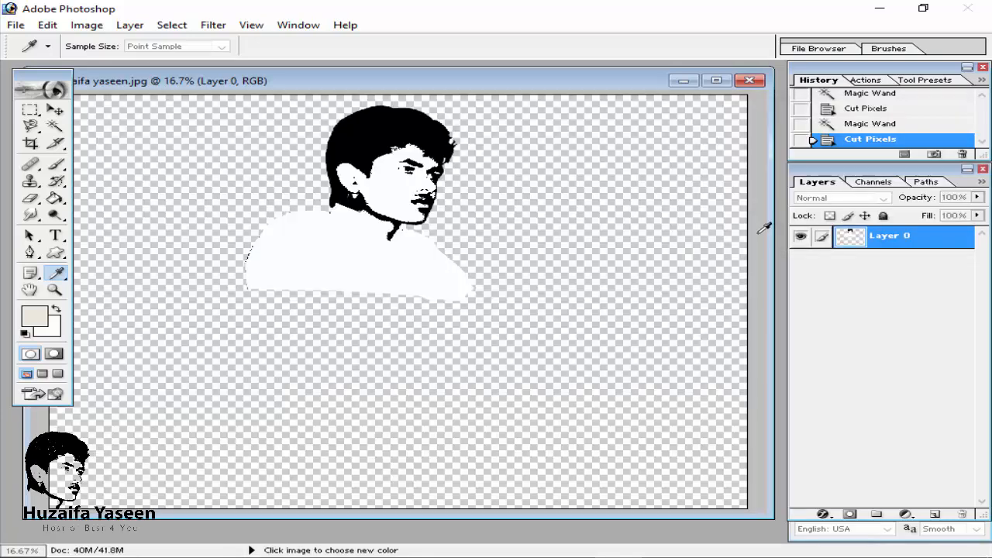
click(880, 8)
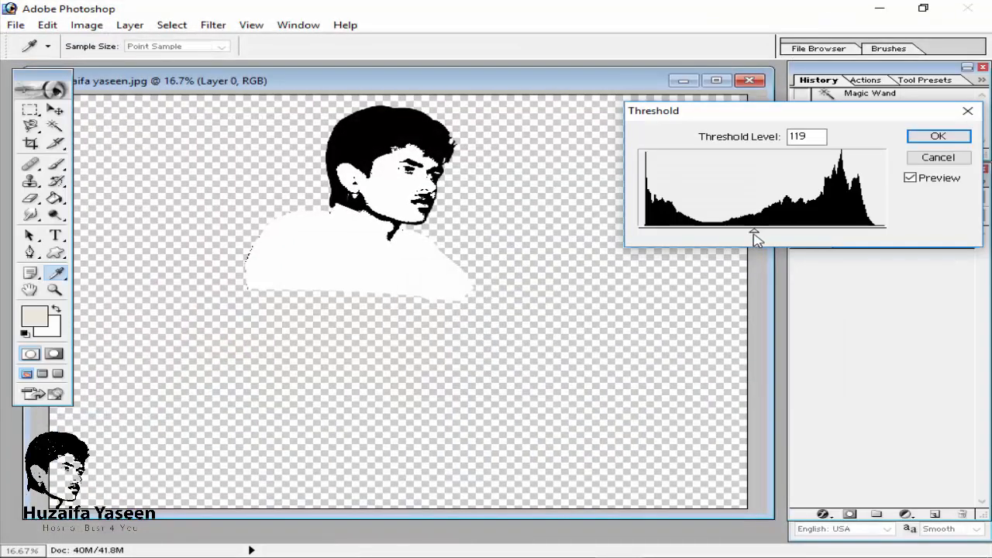
mouse_move(755, 238)
mouse_down()
mouse_move(765, 236)
mouse_move(742, 237)
mouse_up()
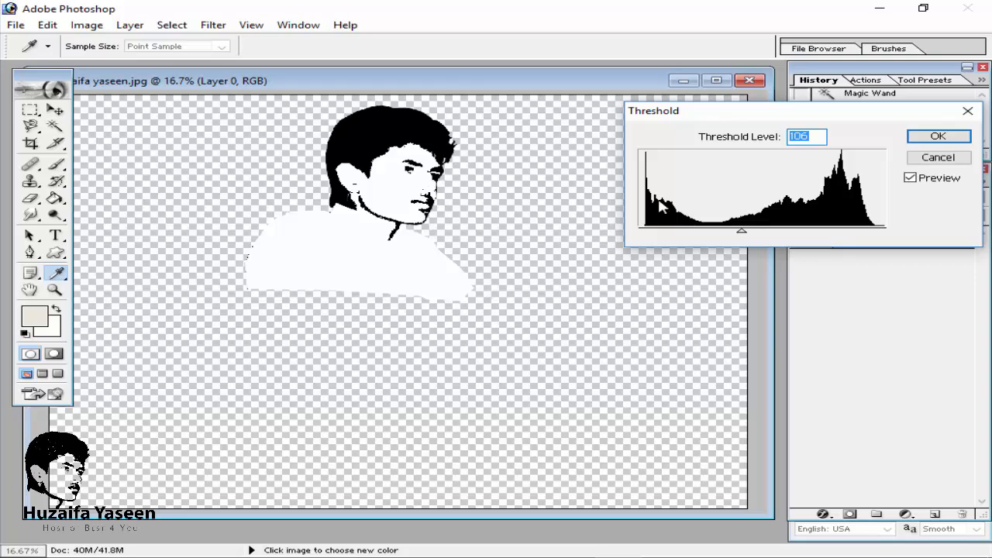
drag(692, 233, 781, 232)
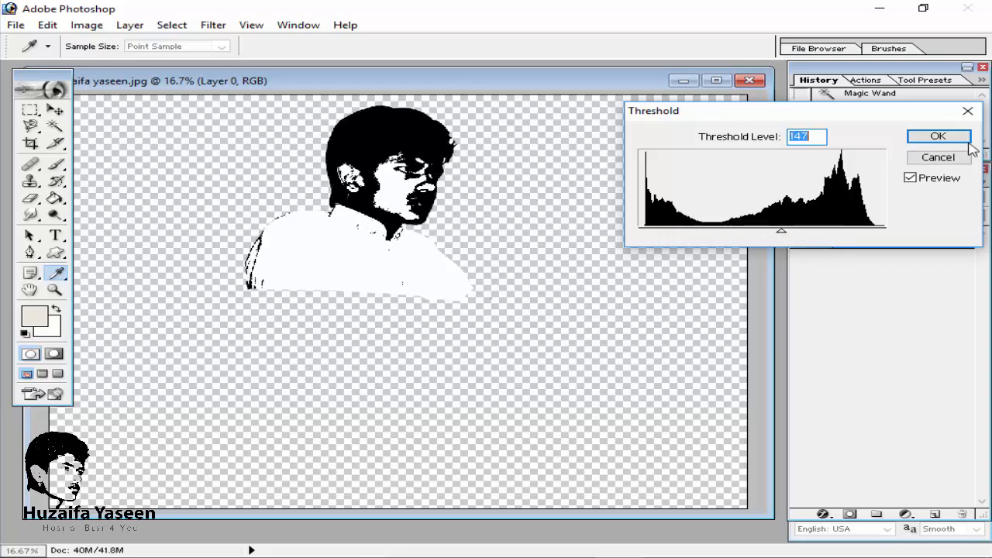
click(938, 157)
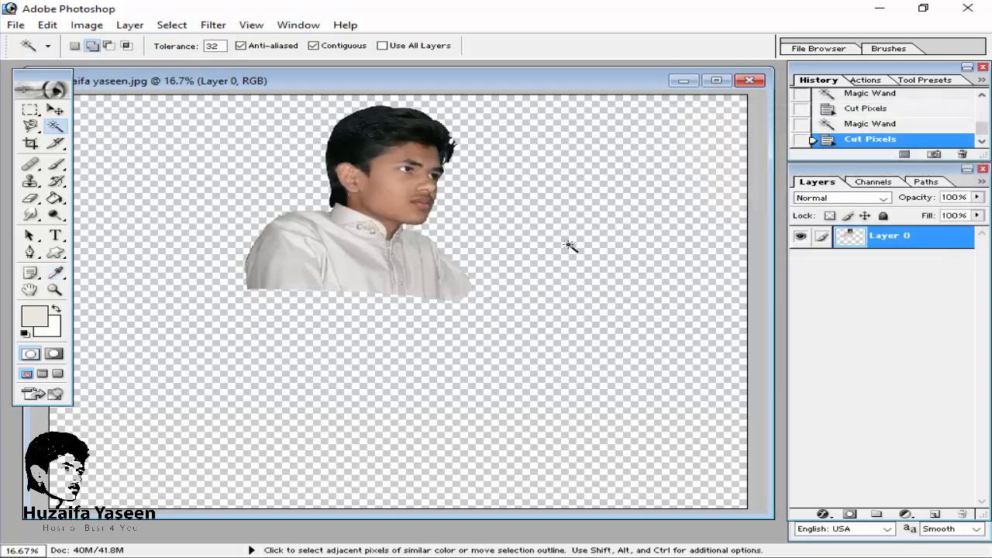
Step: Brighten the layer with a Curves adjustment by raising the middle of the curve
click(88, 26)
mouse_move(155, 67)
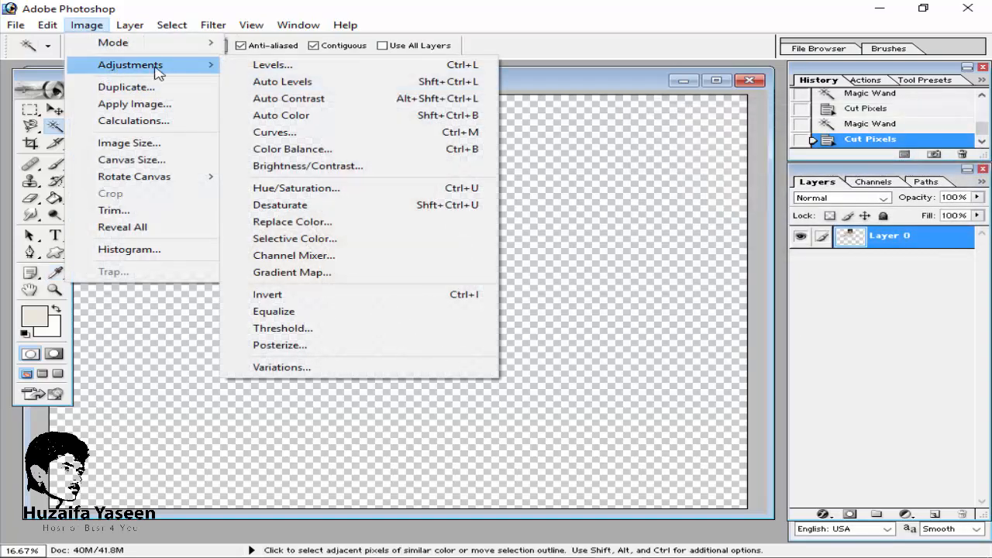
click(297, 138)
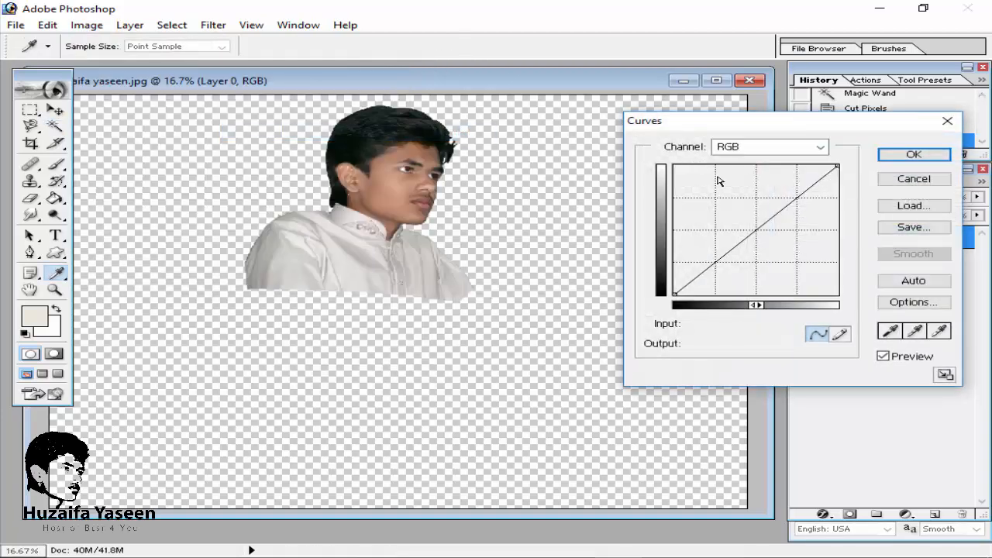
drag(752, 226, 742, 217)
click(914, 155)
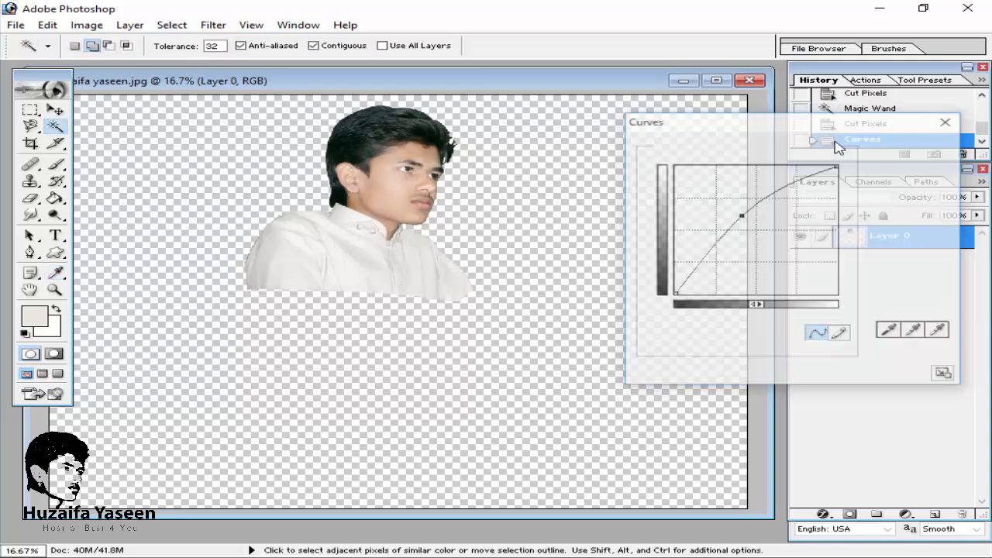
Step: Try an Equalize adjustment on the layer and undo it
click(86, 24)
mouse_move(116, 68)
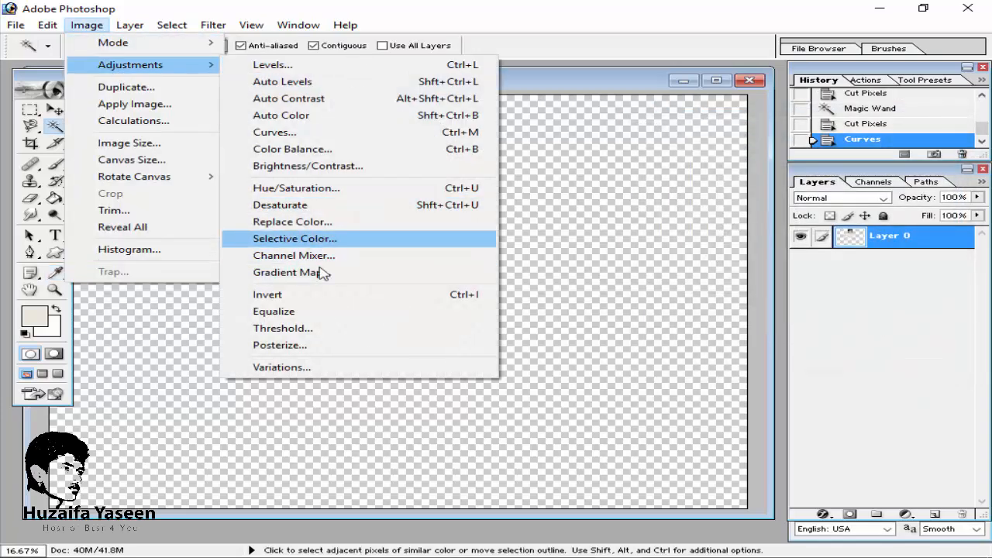
click(302, 311)
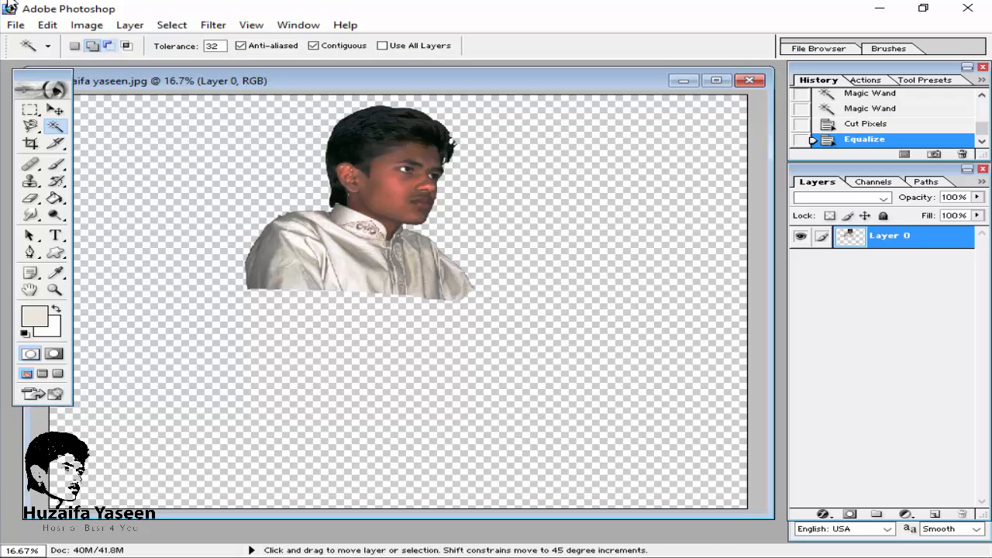
key(ctrl+z)
Step: Apply a Threshold adjustment at level 167 to turn the portrait black and white
click(87, 25)
mouse_move(185, 69)
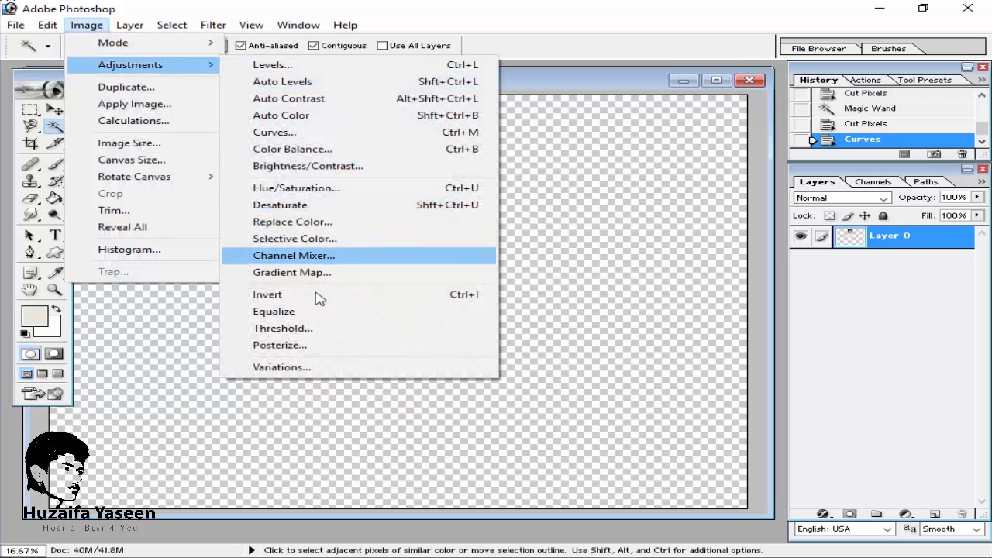
click(283, 328)
drag(767, 227, 803, 237)
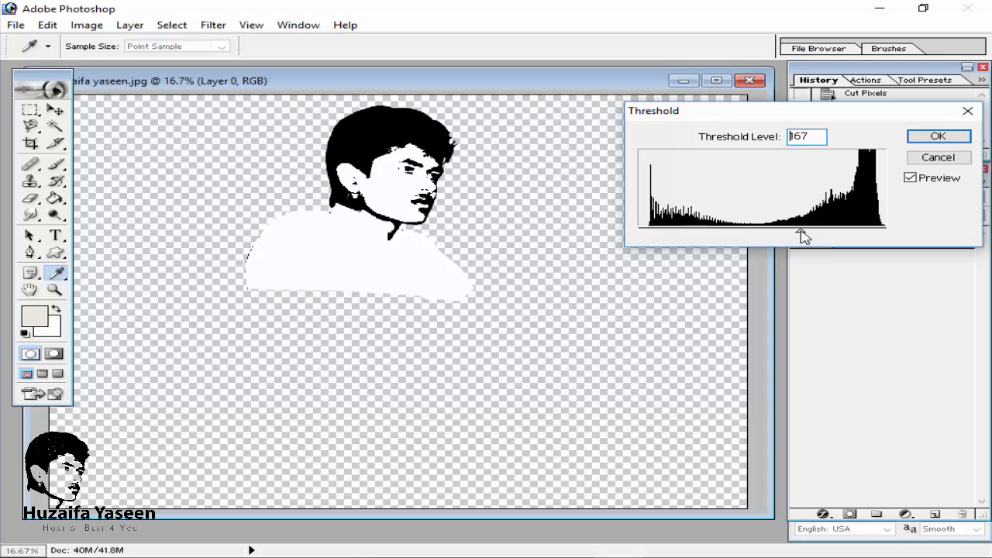
click(937, 136)
Step: Zoom in to inspect the black-and-white detail of the face and zoom back out
key(w)
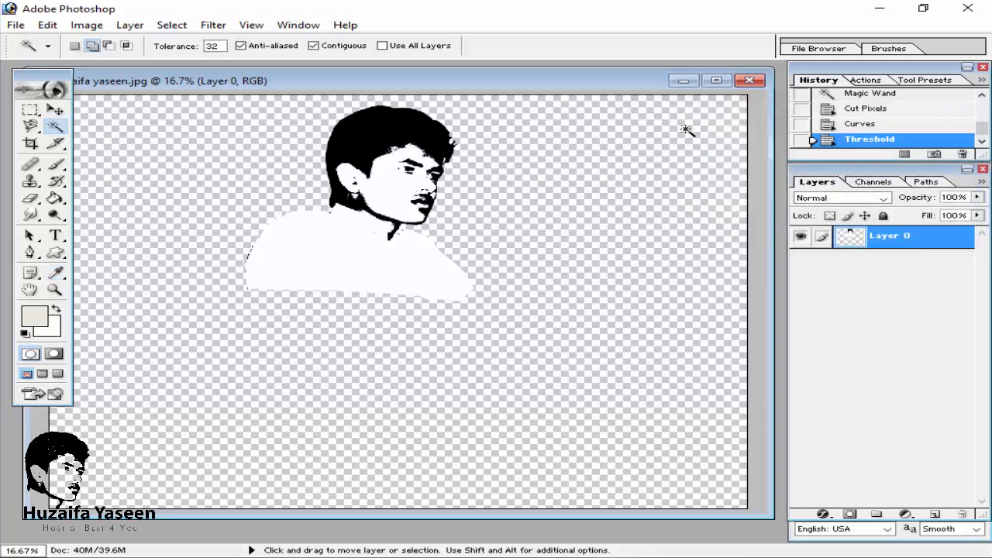
key(ctrl+plus)
scroll(597, 173, up, 3)
key(ctrl+plus)
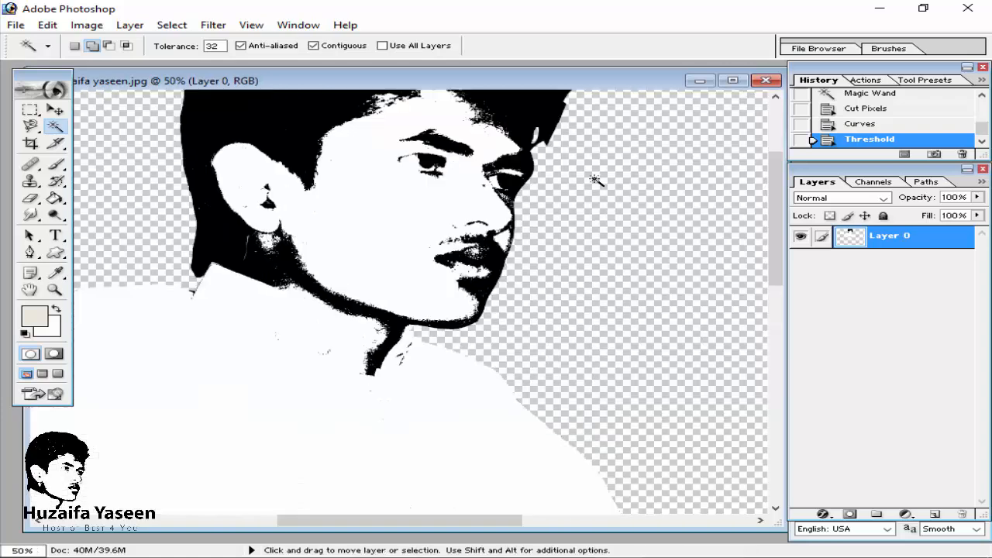
key(ctrl+minus)
key(ctrl+plus)
key(ctrl+plus)
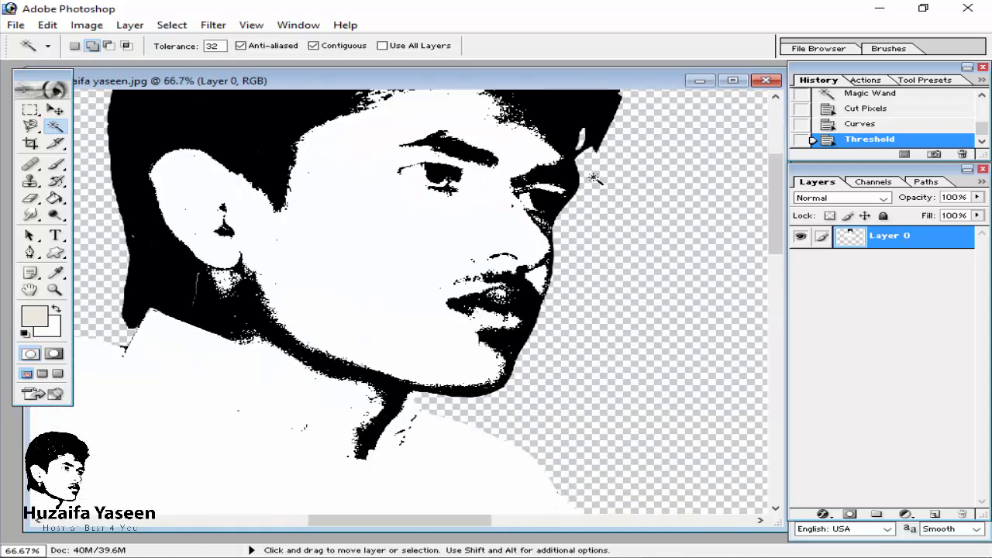
key(ctrl+minus)
key(ctrl+minus)
key(ctrl+minus)
key(ctrl+minus)
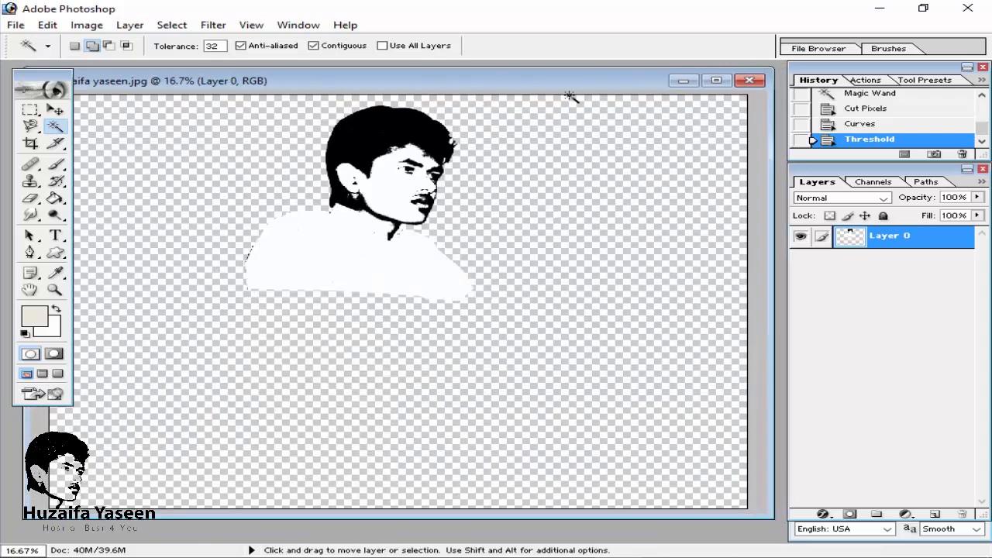
Step: Create a new layer and place it below Layer 0
click(936, 514)
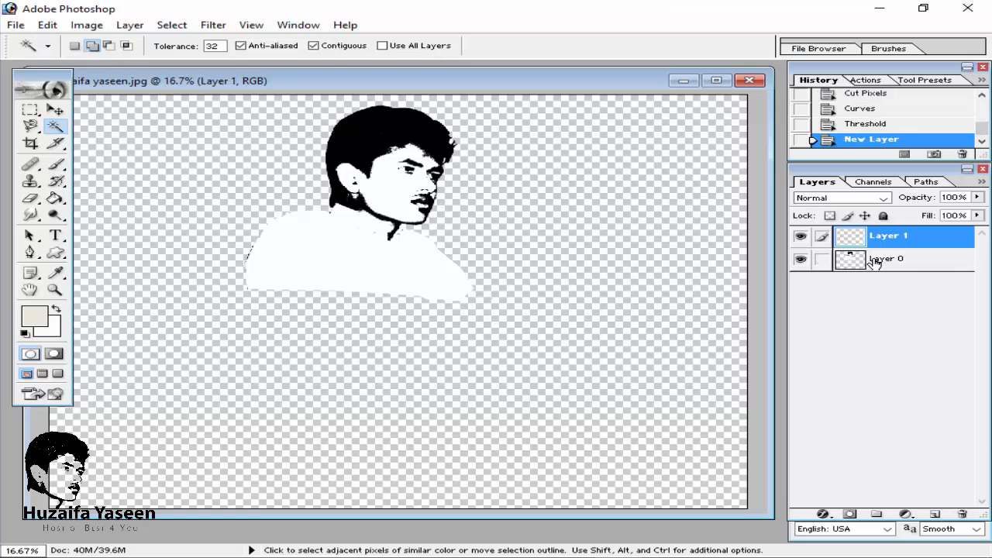
drag(889, 247, 864, 284)
Step: Fill the new layer with the beige foreground colour EAE8DC using the Paint Bucket
click(55, 198)
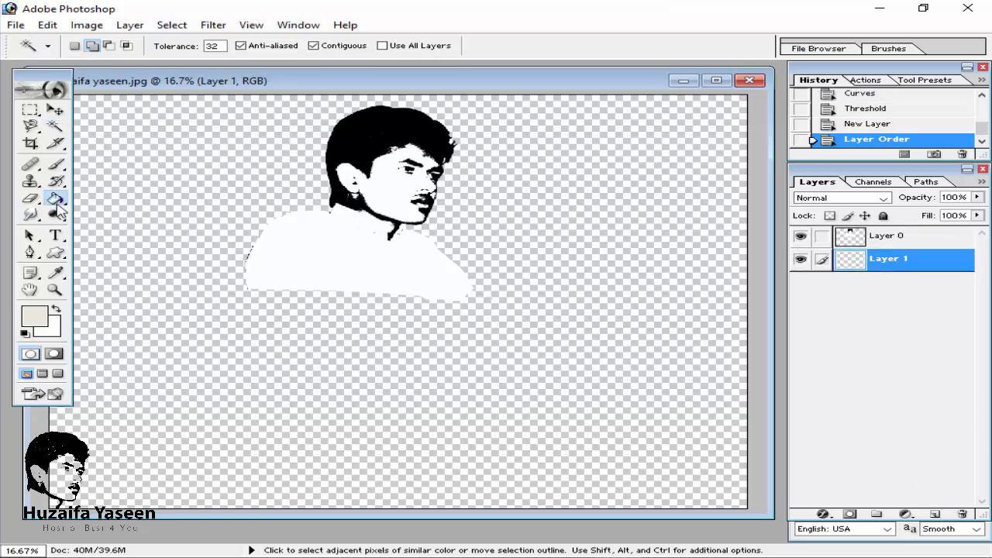
click(125, 318)
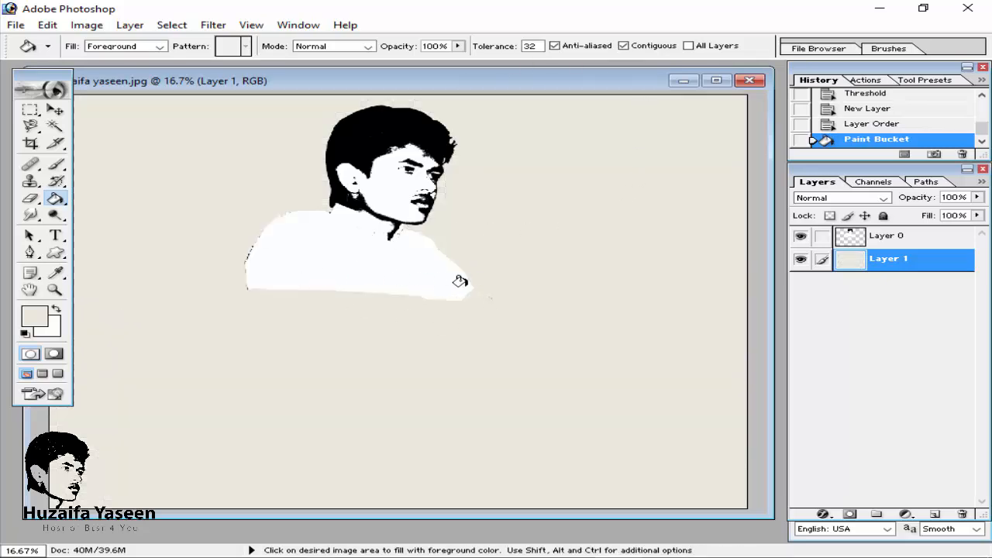
click(33, 320)
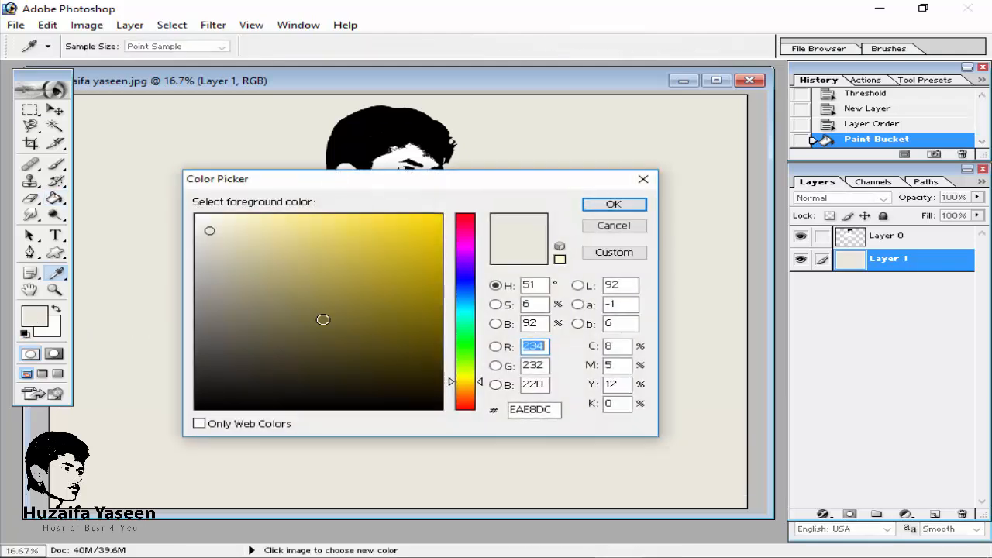
drag(555, 410, 496, 415)
click(541, 410)
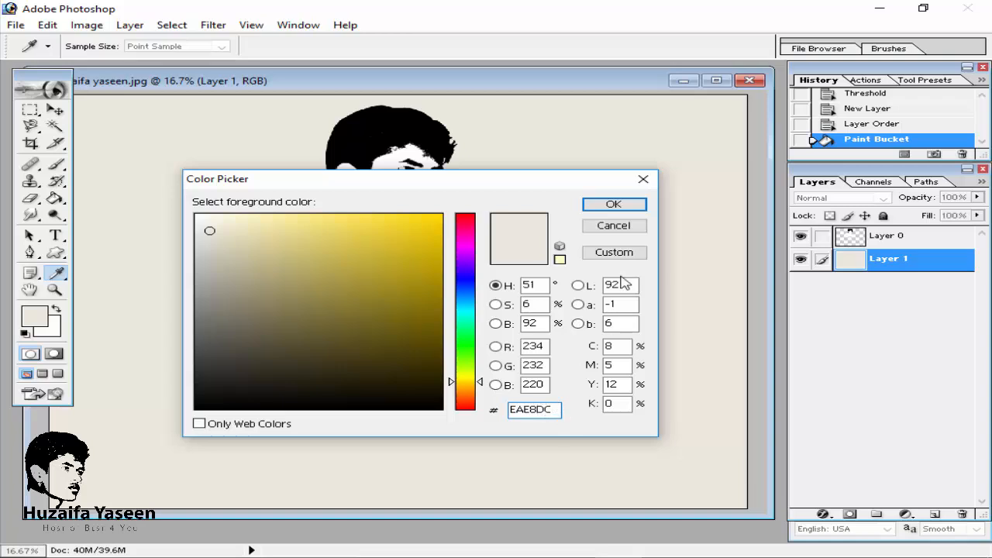
click(613, 204)
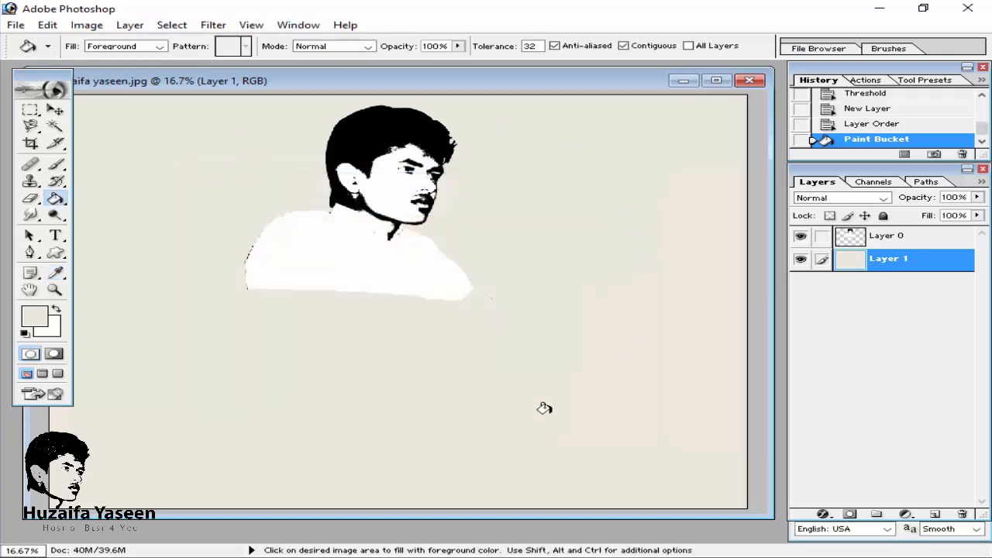
Step: Try moving the beige background layer with the Move tool and undo the move
click(55, 109)
key(ctrl+0)
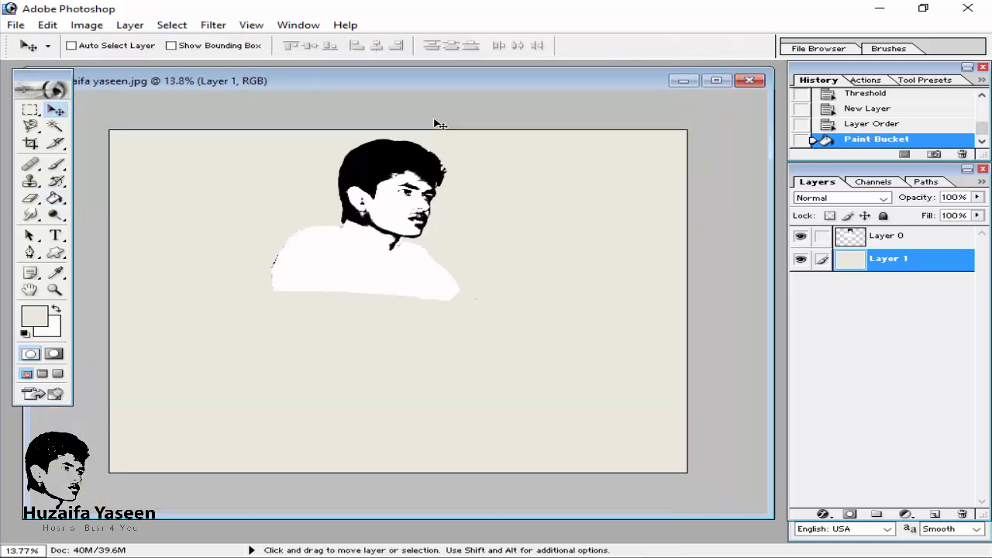
key(ctrl+plus)
key(ctrl+plus)
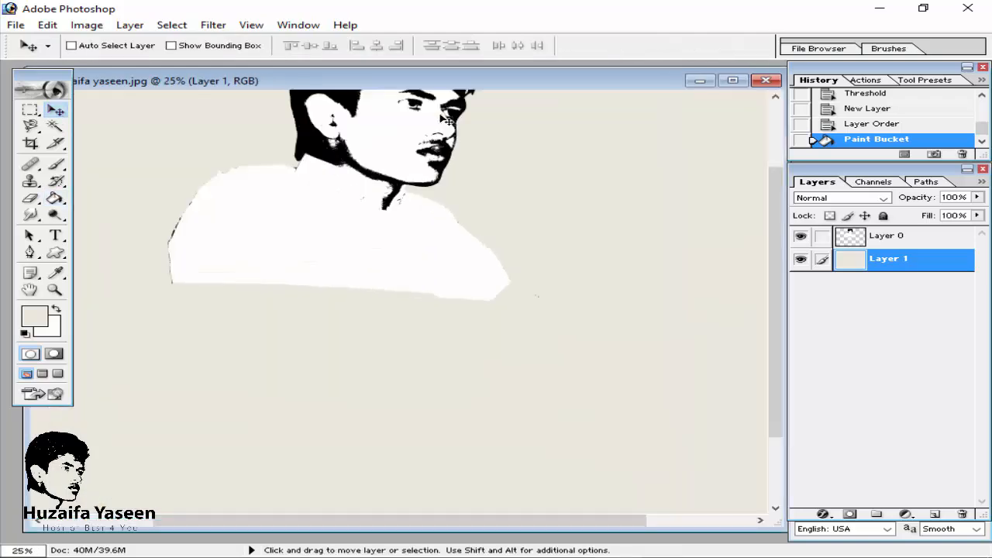
scroll(445, 116, up, 2)
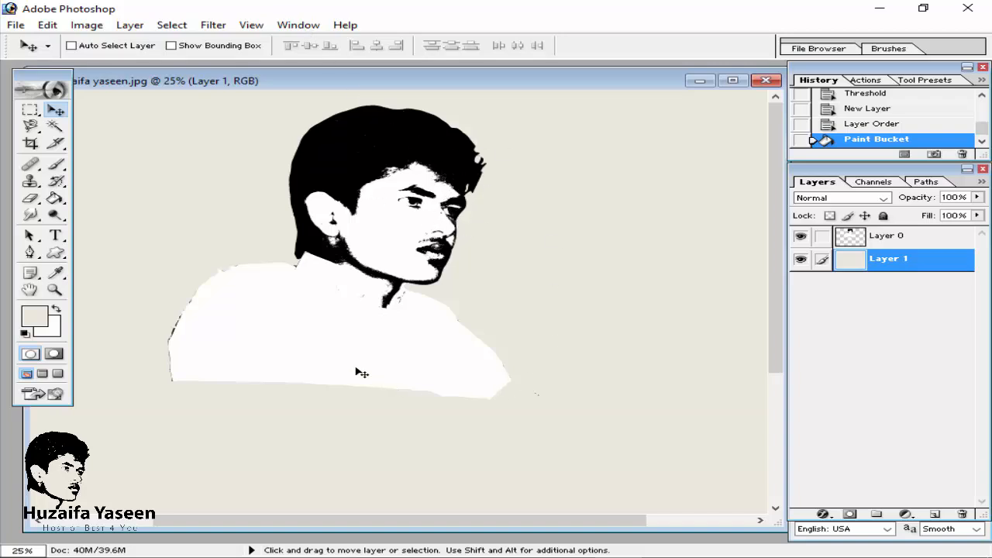
drag(379, 205, 354, 220)
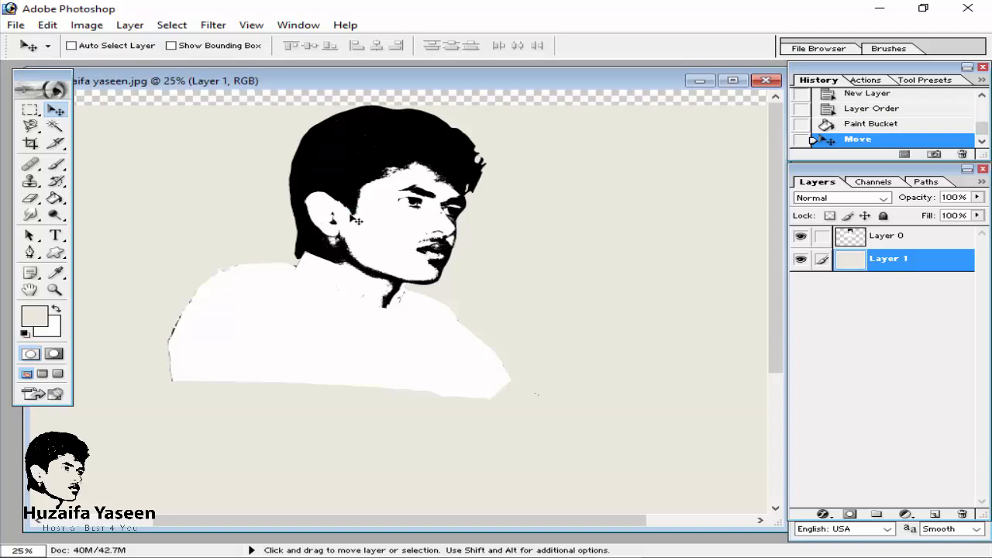
key(ctrl+z)
key(ctrl+minus)
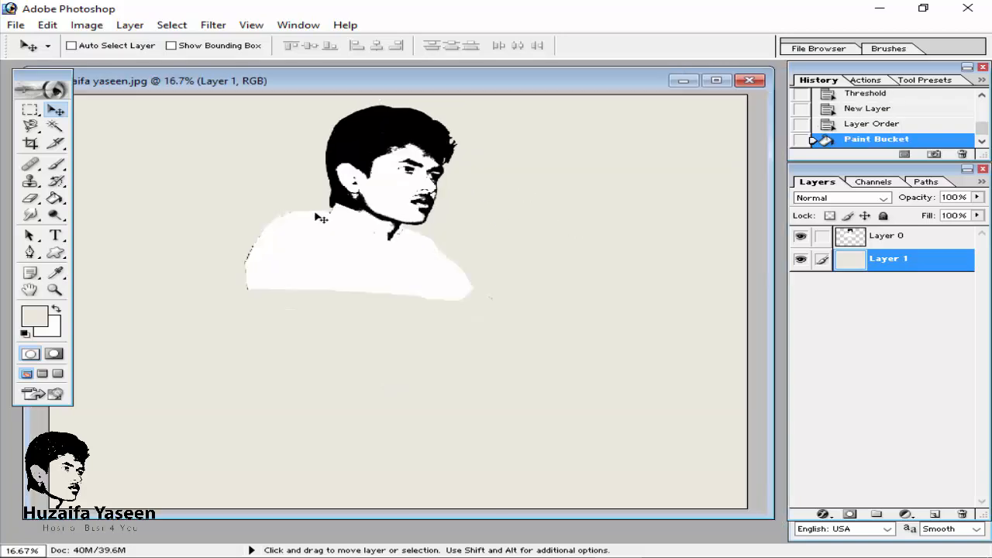
Step: Move the portrait on Layer 0 down and to the left over the beige background
click(850, 237)
drag(371, 225, 281, 288)
drag(346, 82, 414, 82)
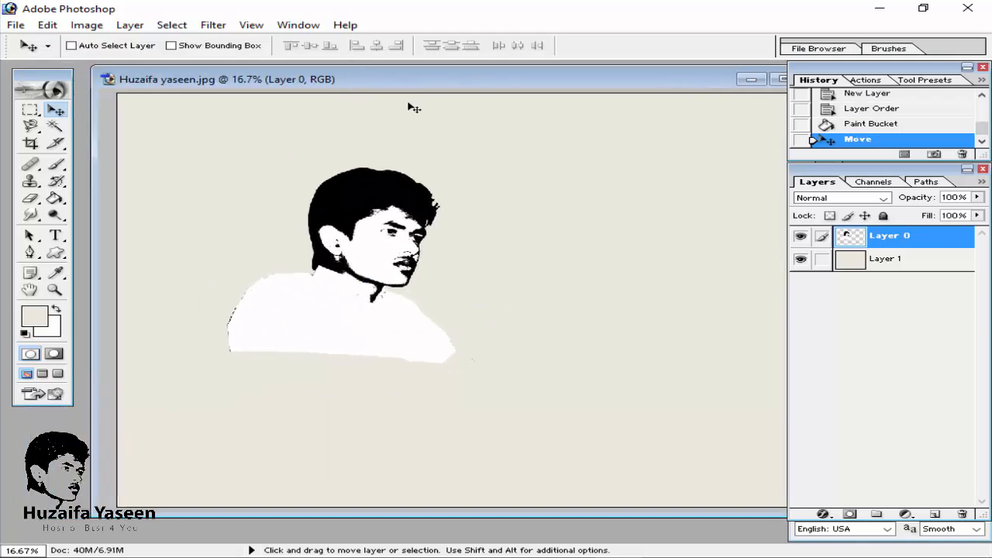
Step: Try cutting the white shirt area out of Layer 0 with the Magic Wand and undo the cut
drag(491, 82, 444, 85)
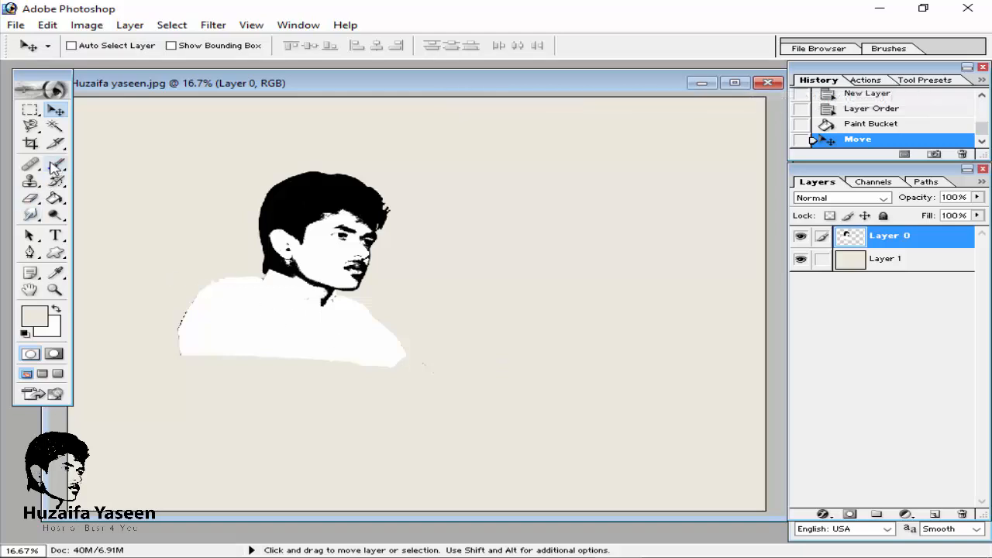
click(54, 127)
click(270, 320)
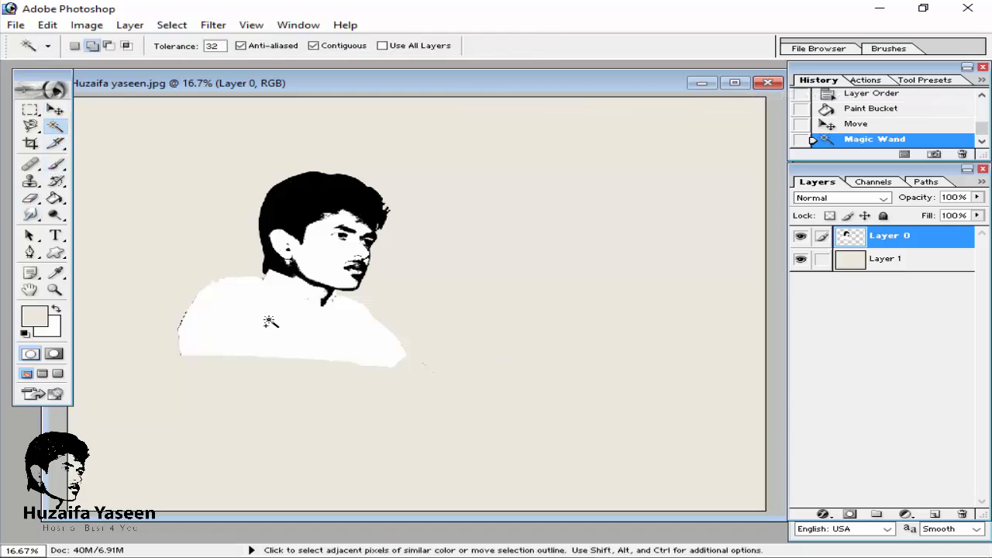
key(ctrl+x)
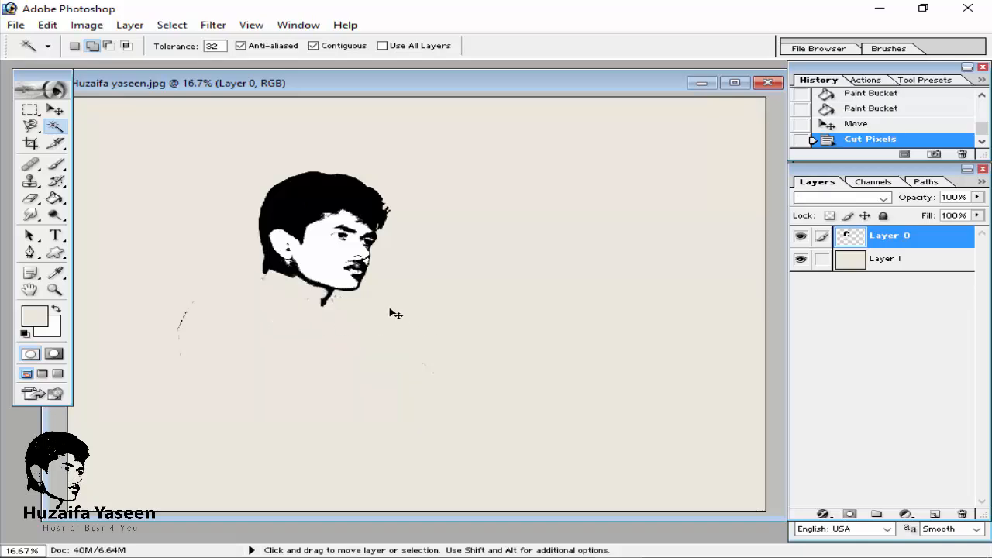
key(ctrl+z)
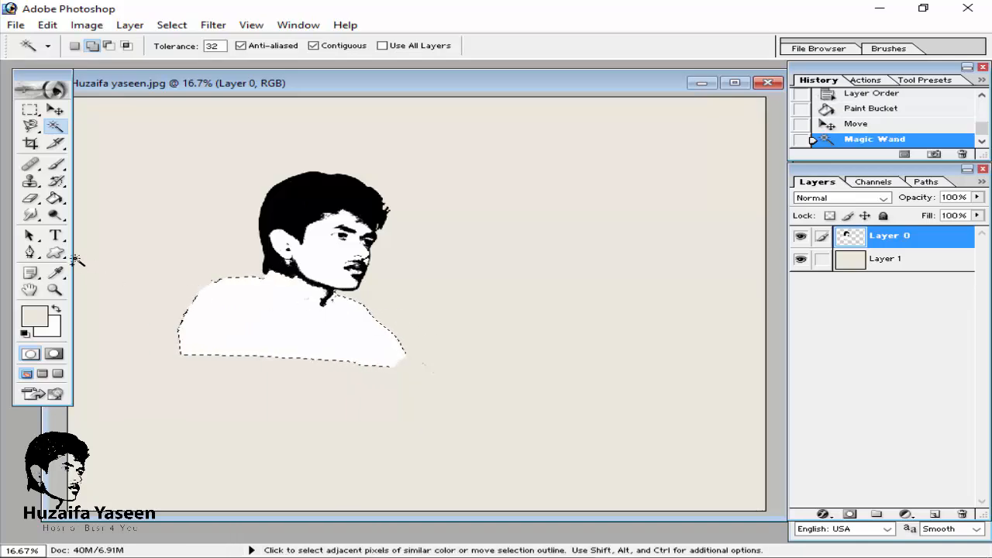
Step: Try painting the selected shirt area black with the Brush and cutting it, then revert the history to the Move state
click(56, 309)
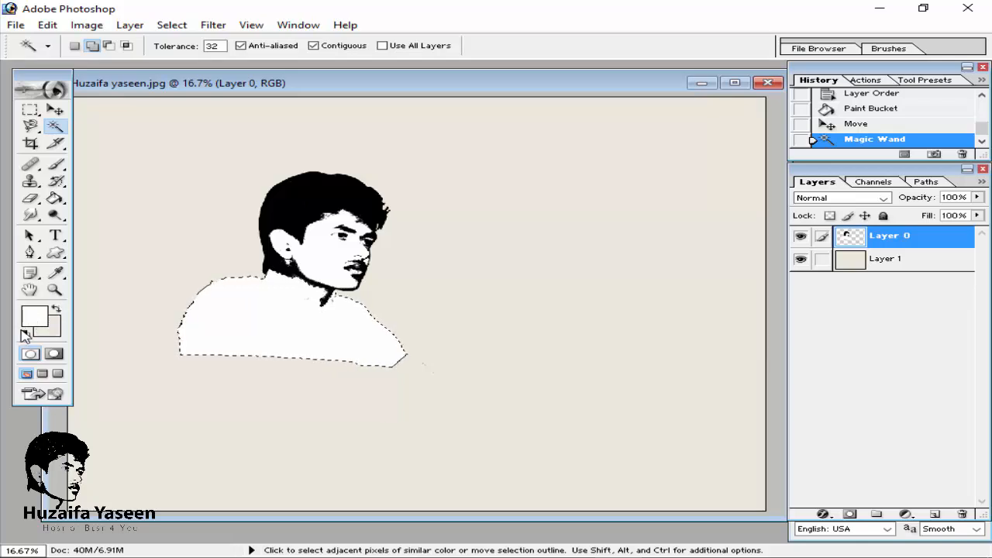
click(26, 334)
click(59, 145)
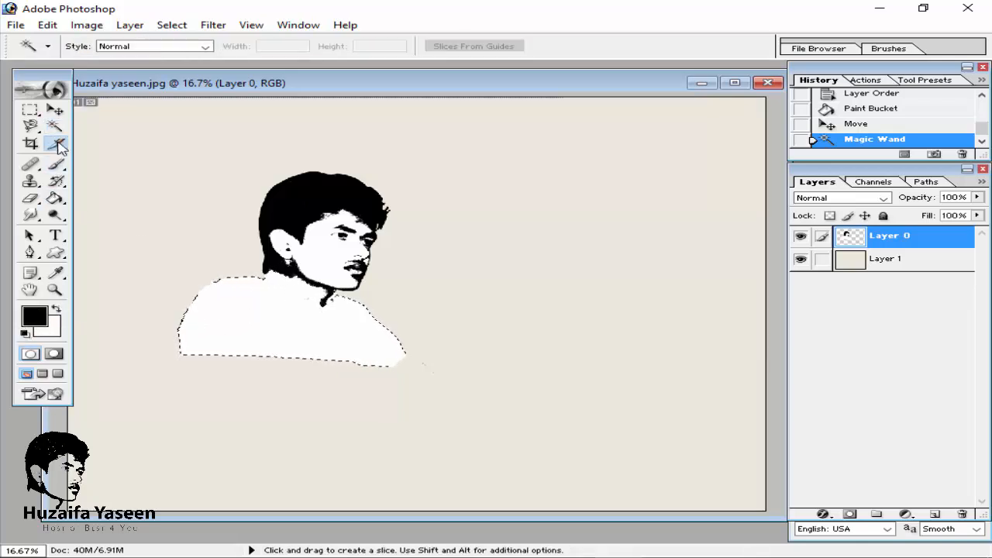
click(57, 164)
mouse_move(286, 290)
mouse_down()
mouse_move(258, 281)
mouse_move(333, 289)
mouse_move(222, 287)
mouse_move(410, 321)
mouse_move(171, 287)
mouse_move(393, 308)
mouse_move(144, 294)
mouse_move(246, 317)
mouse_move(310, 295)
mouse_up()
key(v)
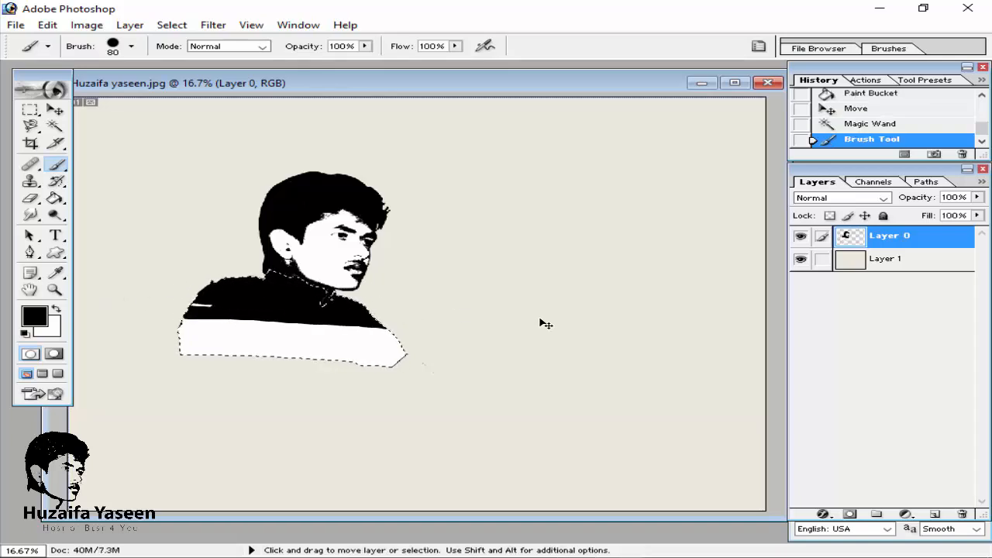
key(ctrl+x)
key(b)
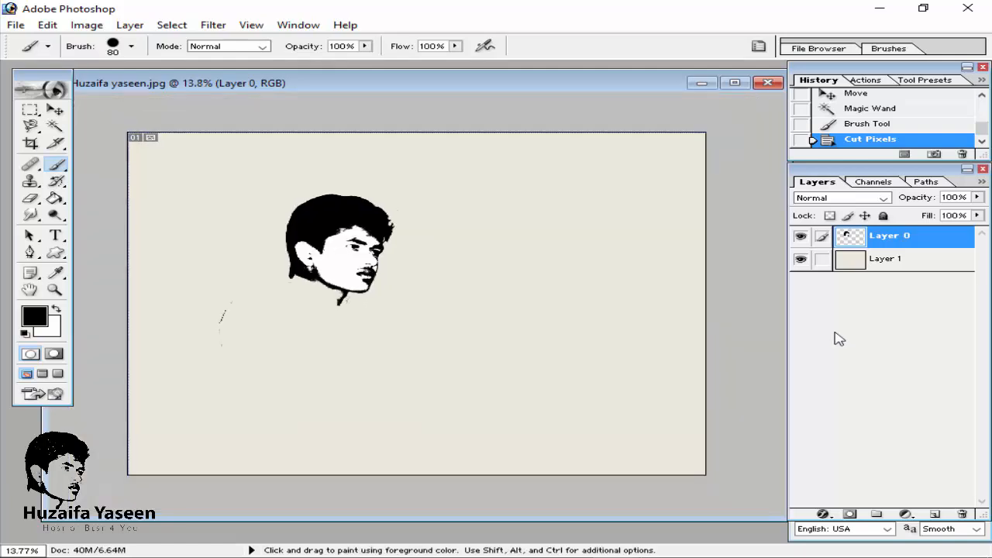
key(ctrl+0)
click(898, 124)
click(886, 98)
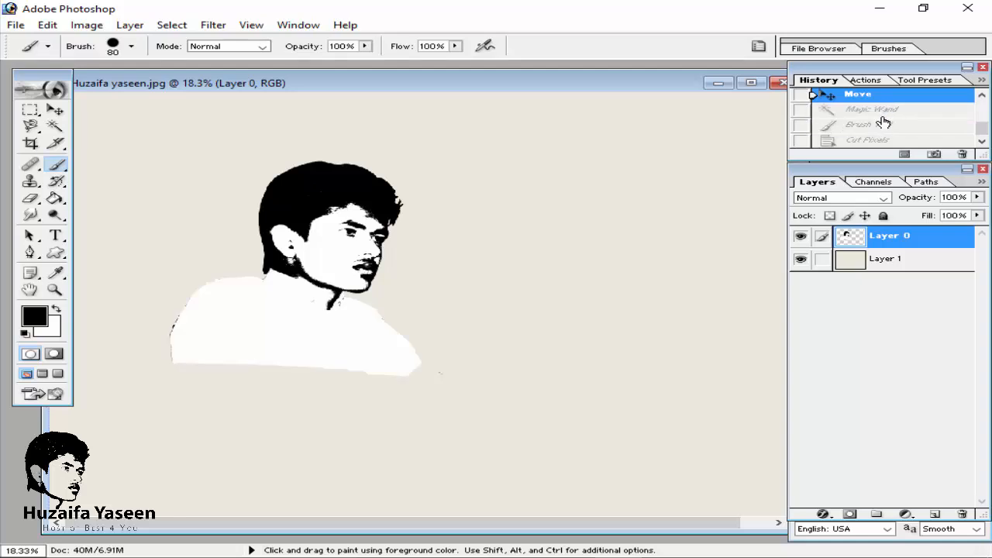
Step: Cut the white shirt area out of Layer 0 with the Magic Wand
click(55, 125)
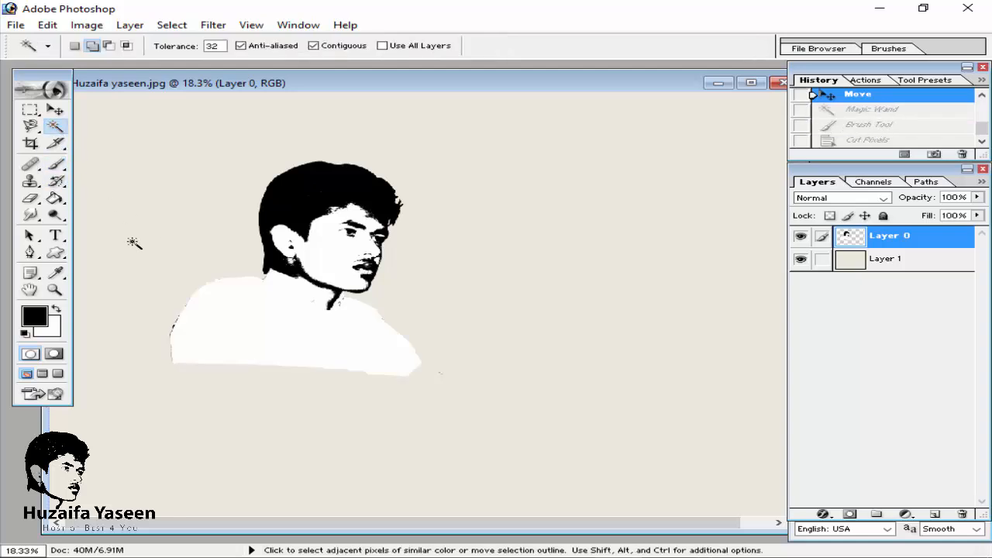
click(209, 317)
key(ctrl+x)
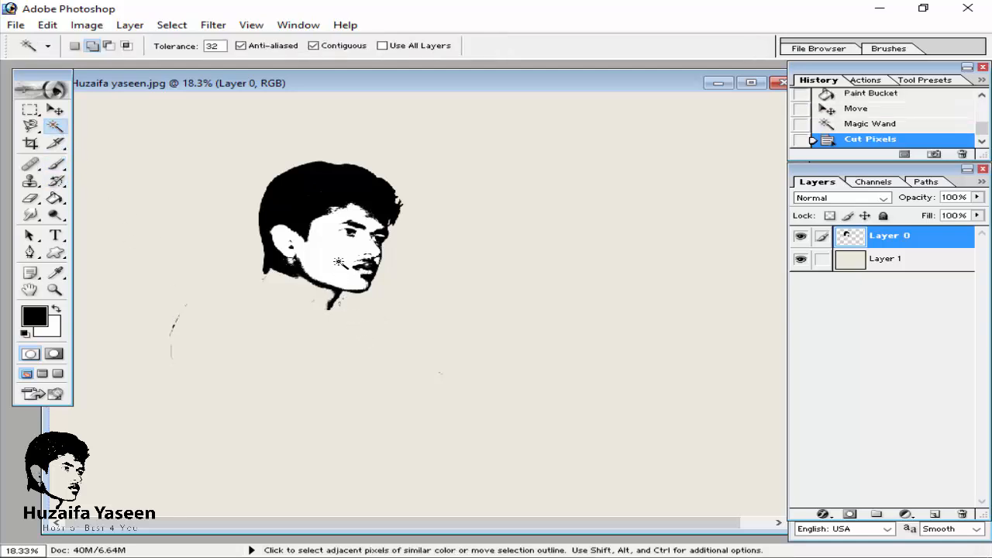
Step: Cut the remaining white patches on the face, cheek and chin out of Layer 0 with the Magic Wand
click(338, 254)
key(ctrl+x)
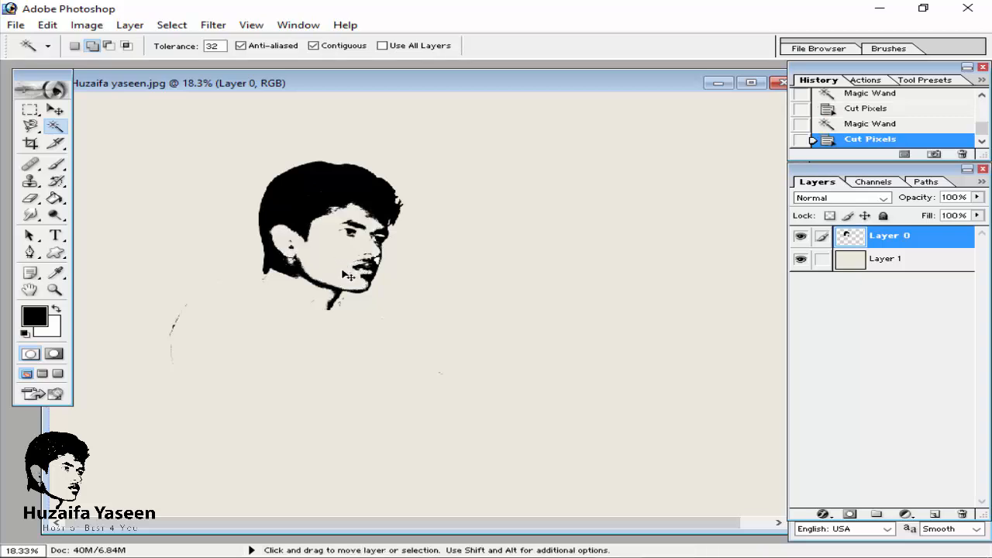
key(ctrl+plus)
key(ctrl+plus)
key(ctrl+plus)
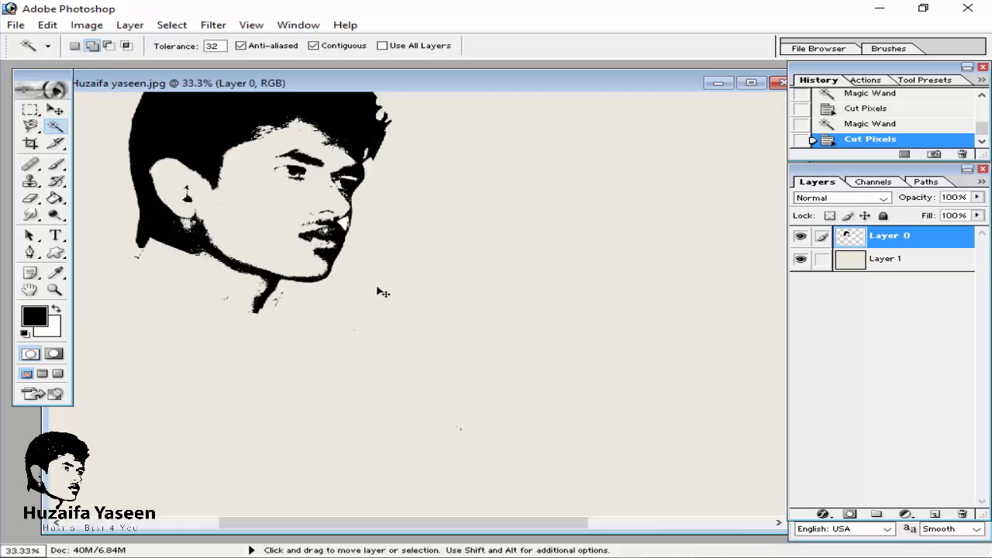
key(ctrl+plus)
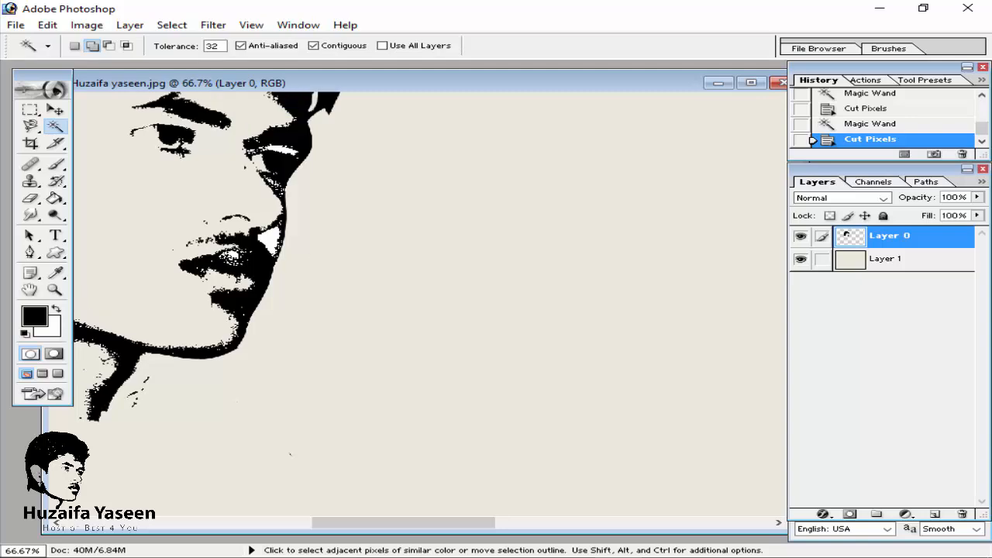
click(337, 248)
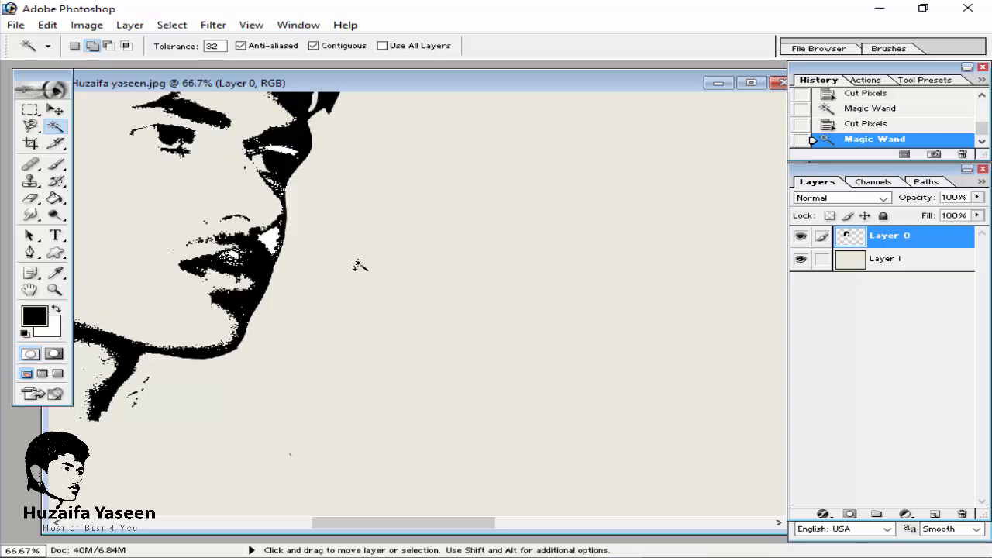
key(ctrl+x)
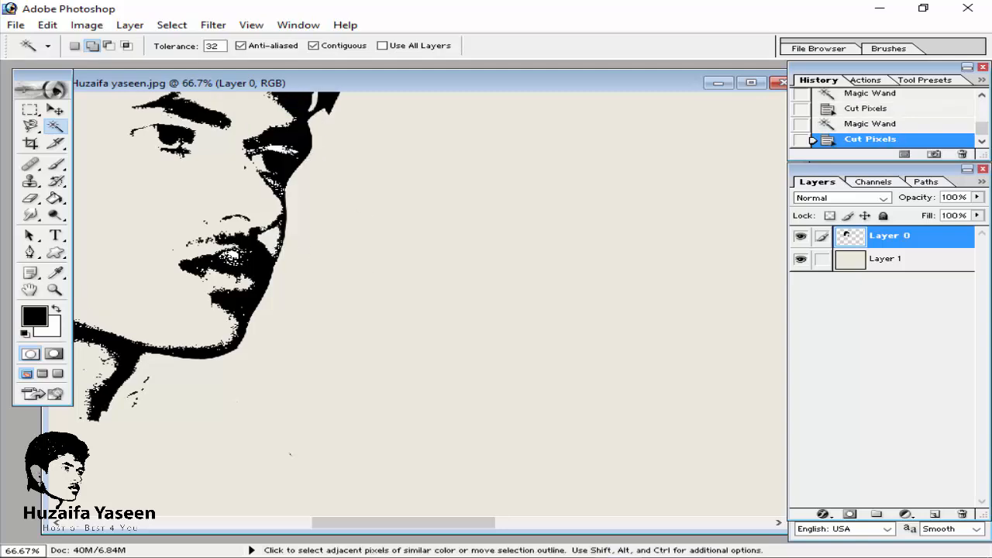
click(280, 150)
key(ctrl+x)
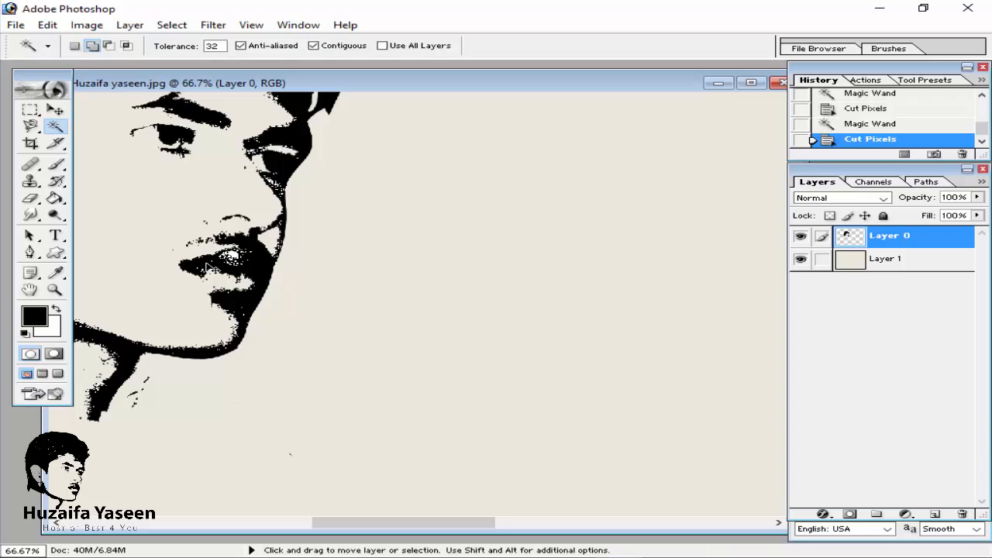
click(233, 256)
key(ctrl+x)
Step: Move the portrait on Layer 0 up and to the left
key(ctrl+minus)
key(ctrl+minus)
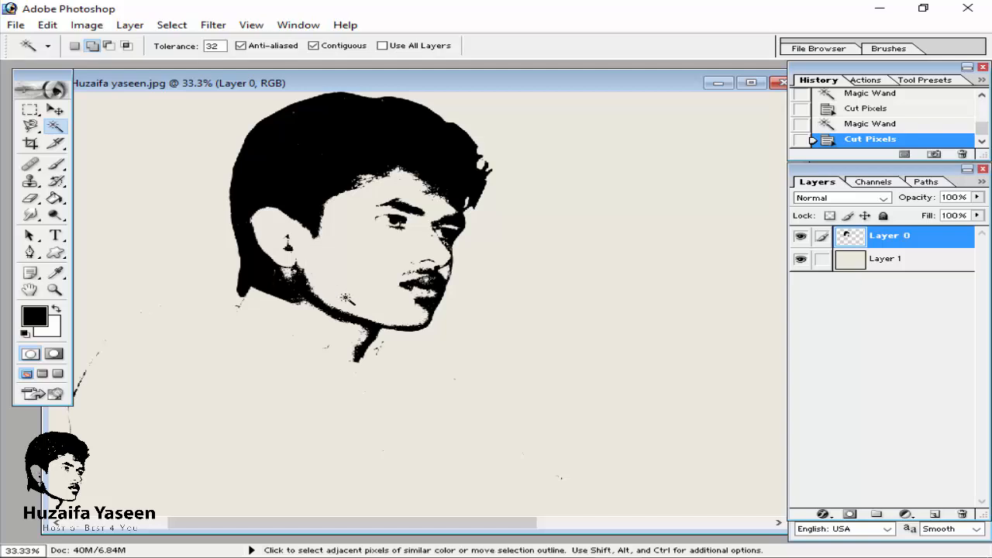
key(ctrl+minus)
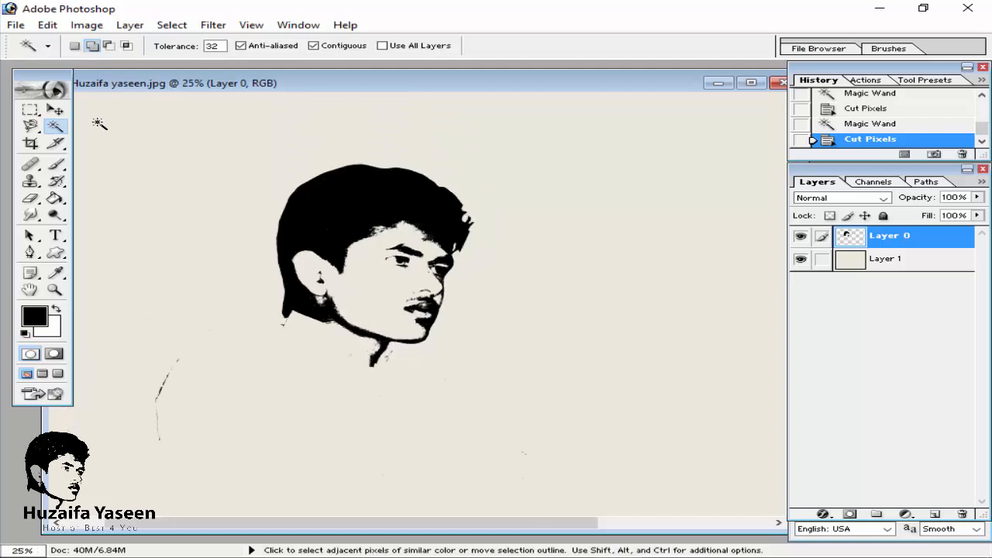
click(55, 109)
drag(381, 278, 331, 239)
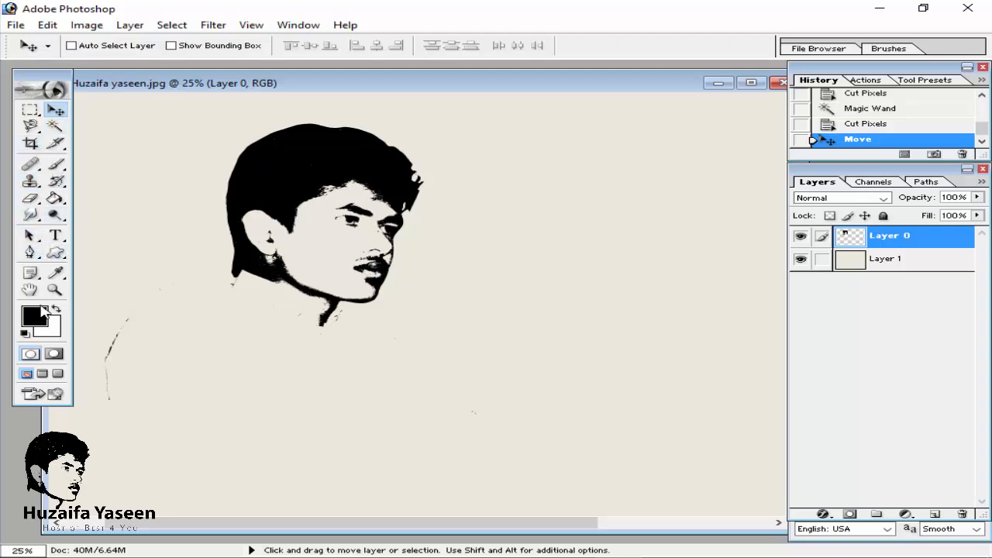
Step: Add a Georgia Italic 72 pt text line with the person's name below the portrait and commit it
click(55, 235)
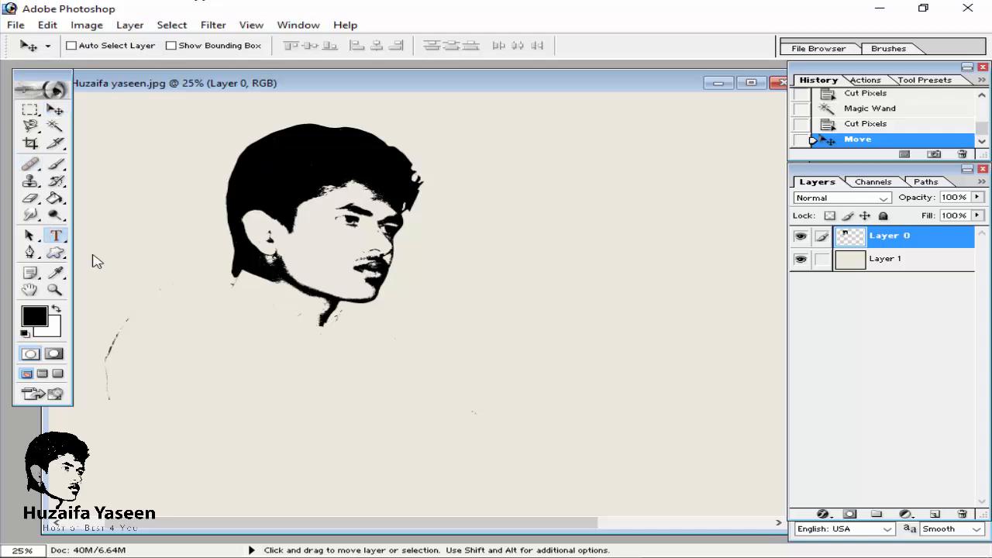
click(252, 348)
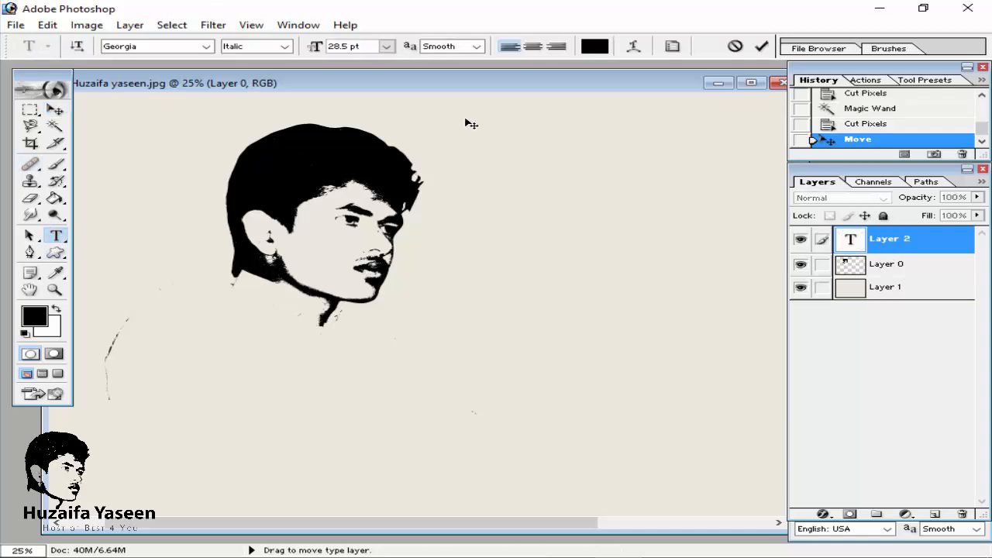
click(386, 45)
click(375, 304)
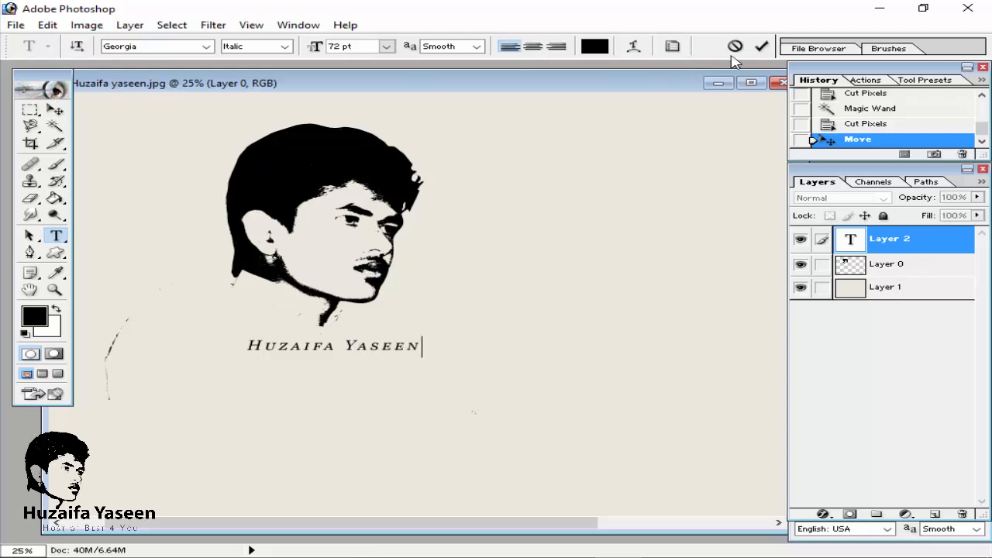
triple_click(353, 346)
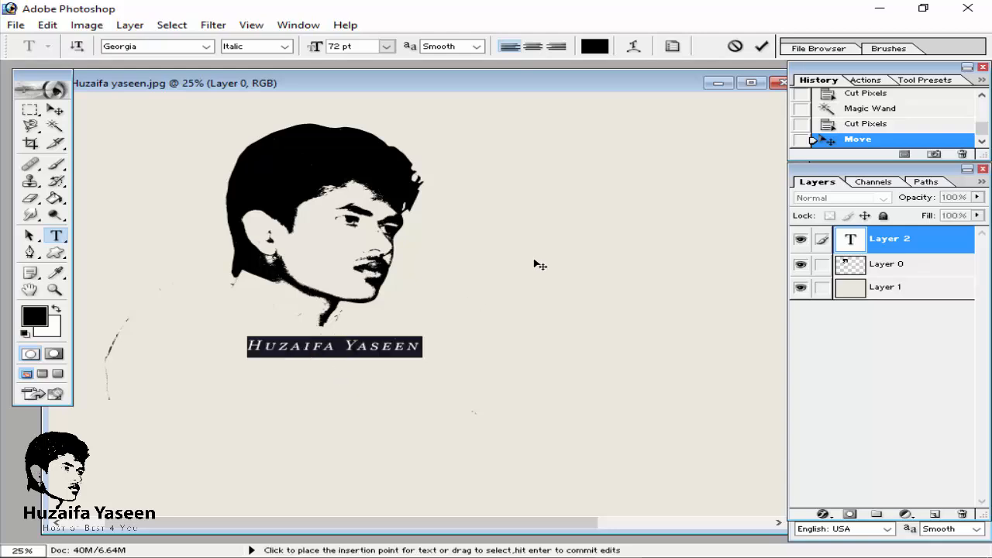
click(761, 46)
triple_click(329, 345)
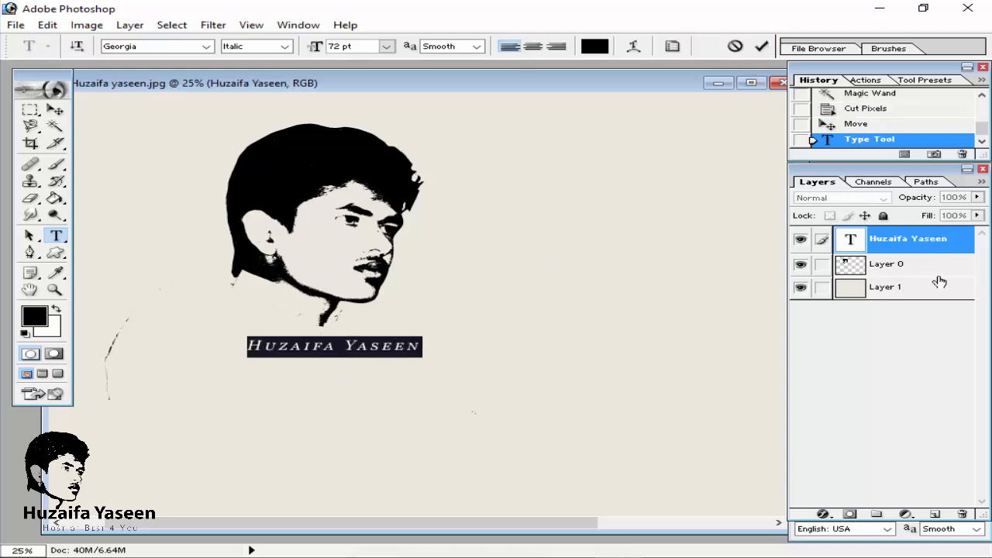
Step: Apply a 3 px white Stroke layer style to the name text layer
click(930, 238)
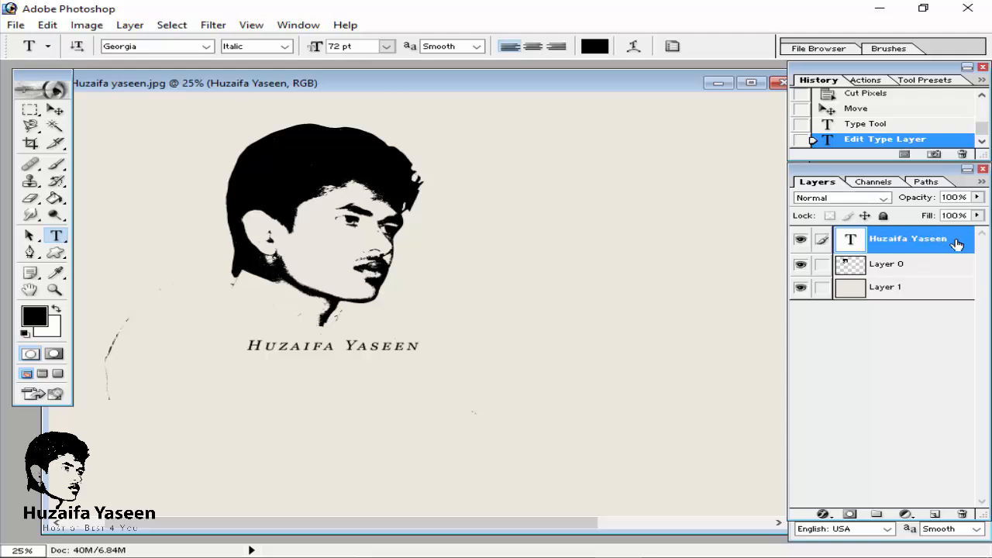
double_click(930, 239)
drag(425, 214, 719, 95)
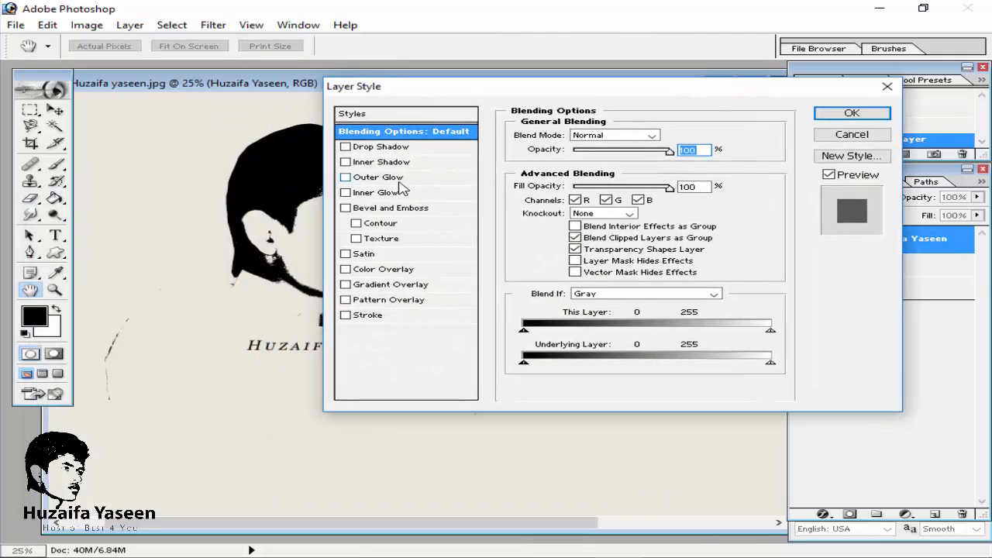
click(370, 315)
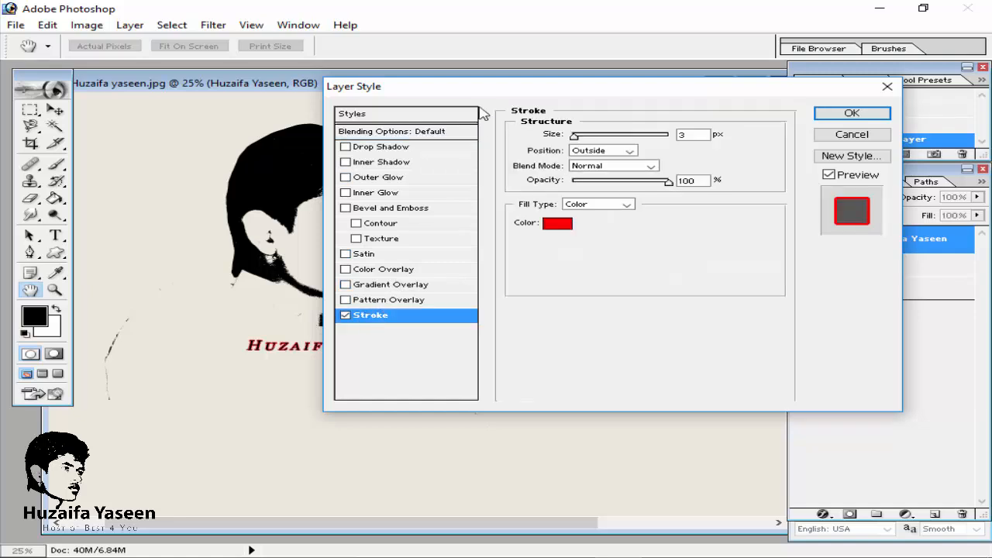
drag(513, 88, 678, 134)
click(740, 225)
click(197, 216)
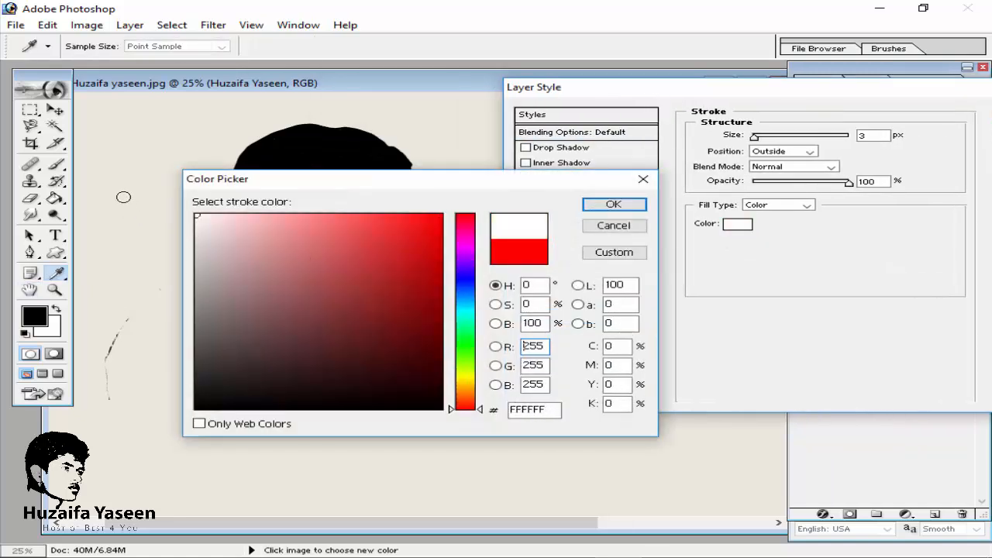
click(640, 206)
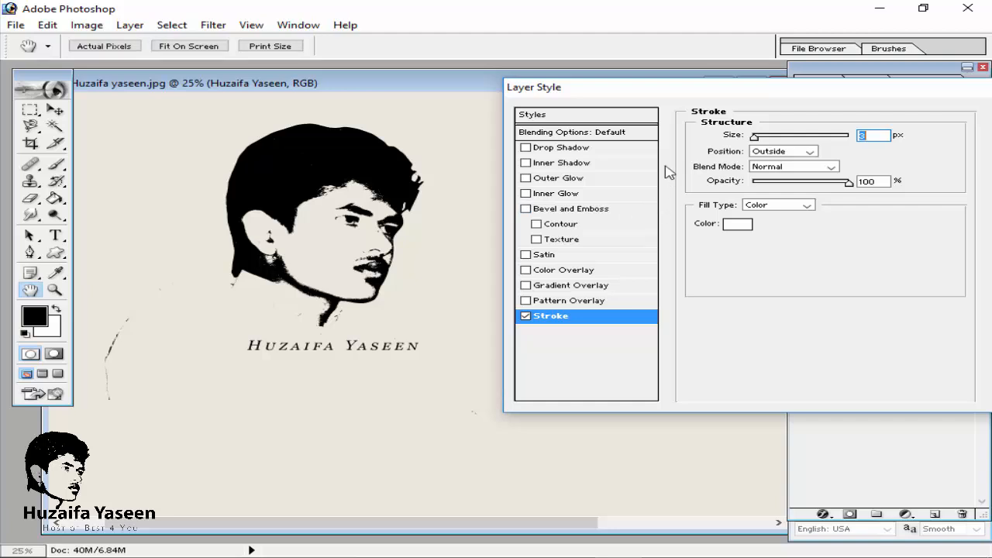
drag(736, 93, 552, 95)
click(844, 112)
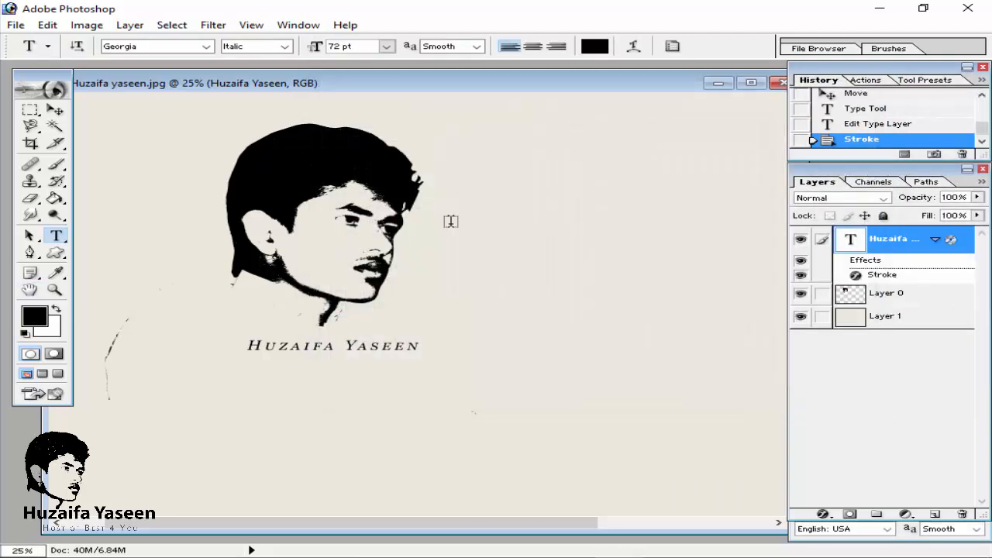
Step: Free Transform the name text to 287.1% and place it under the face
key(ctrl+t)
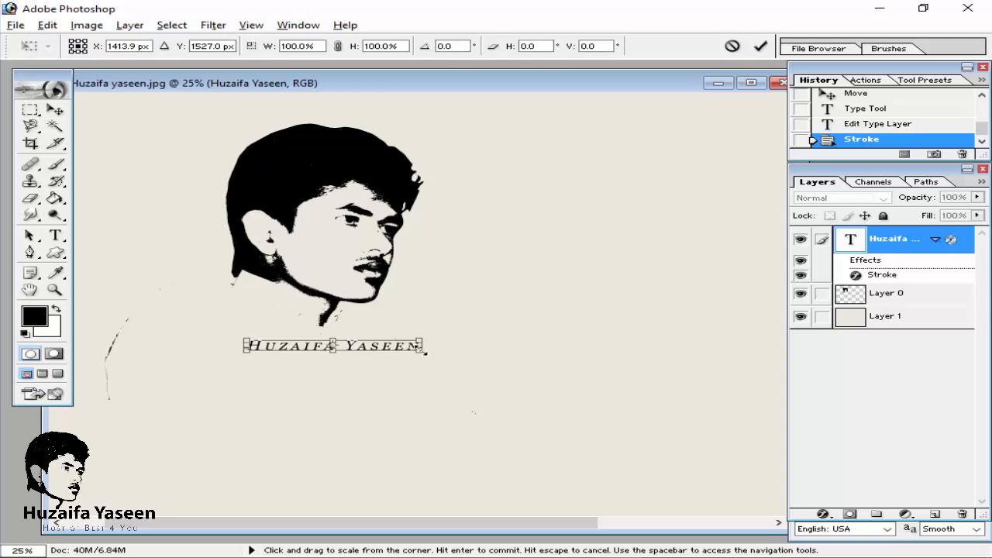
drag(419, 348, 578, 401)
drag(449, 345, 571, 317)
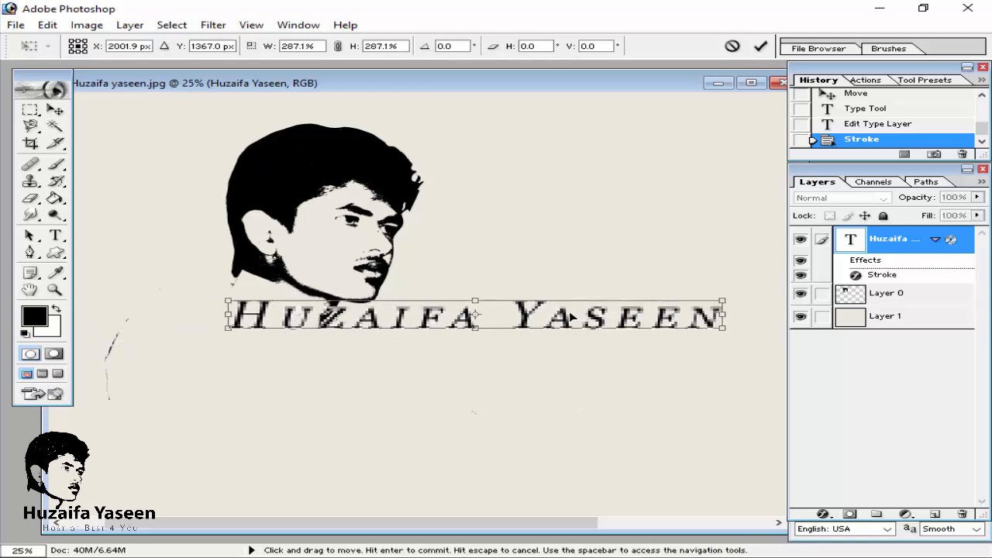
click(760, 46)
key(ctrl+minus)
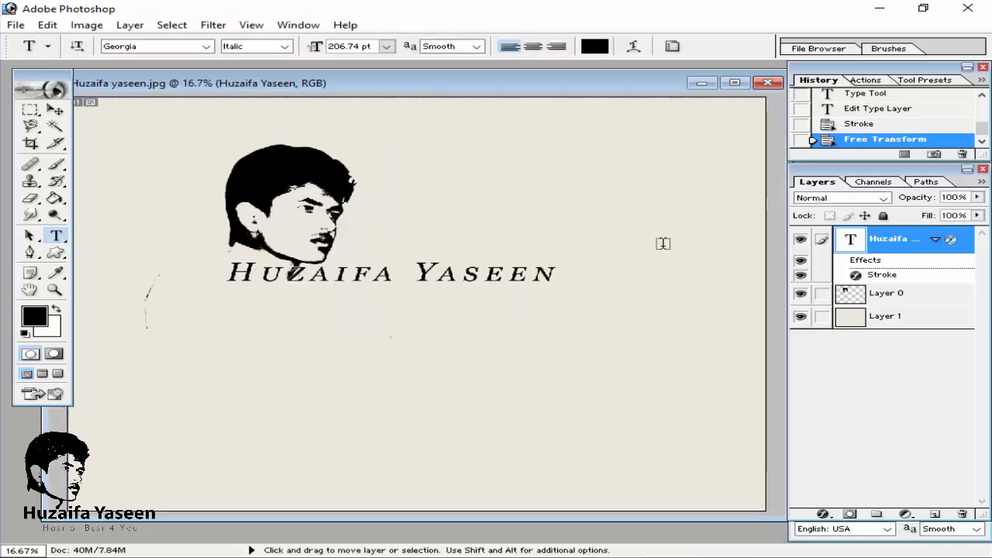
key(ctrl+plus)
scroll(664, 239, up, 1)
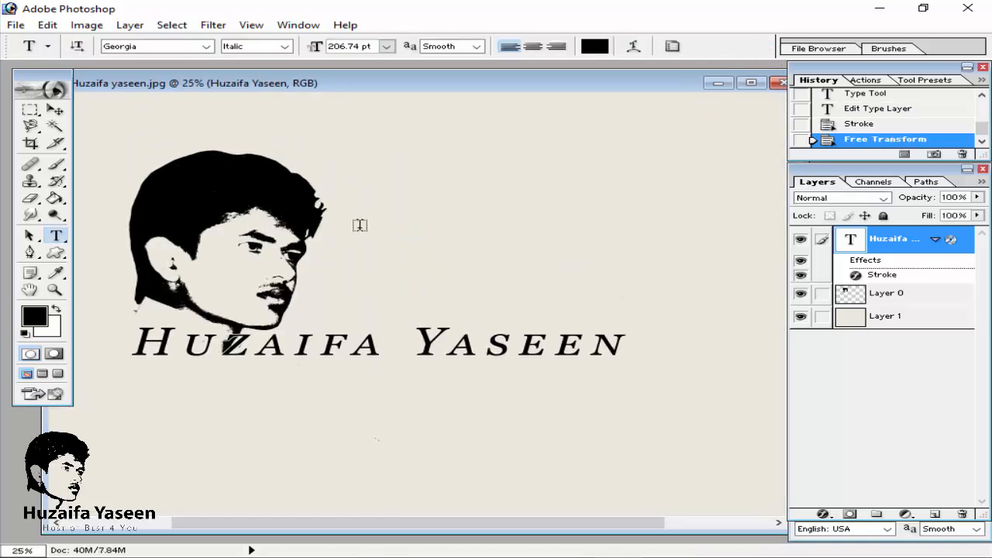
key(space)
drag(434, 226, 502, 194)
click(392, 318)
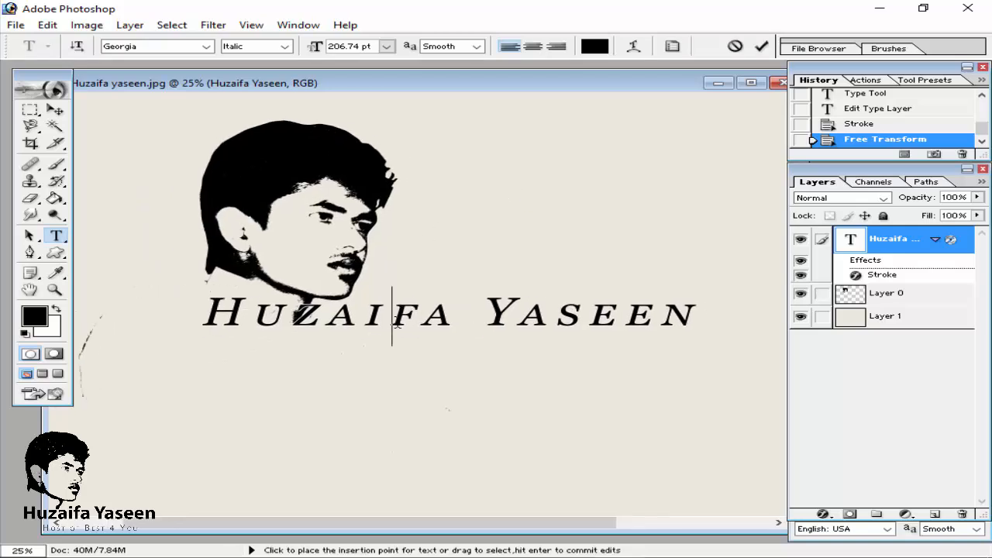
key(ctrl+a)
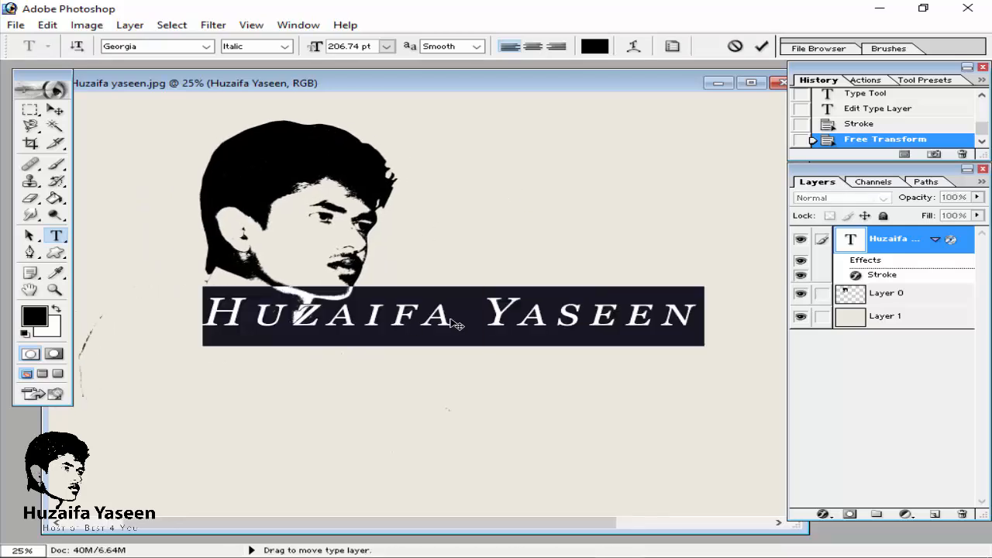
click(760, 45)
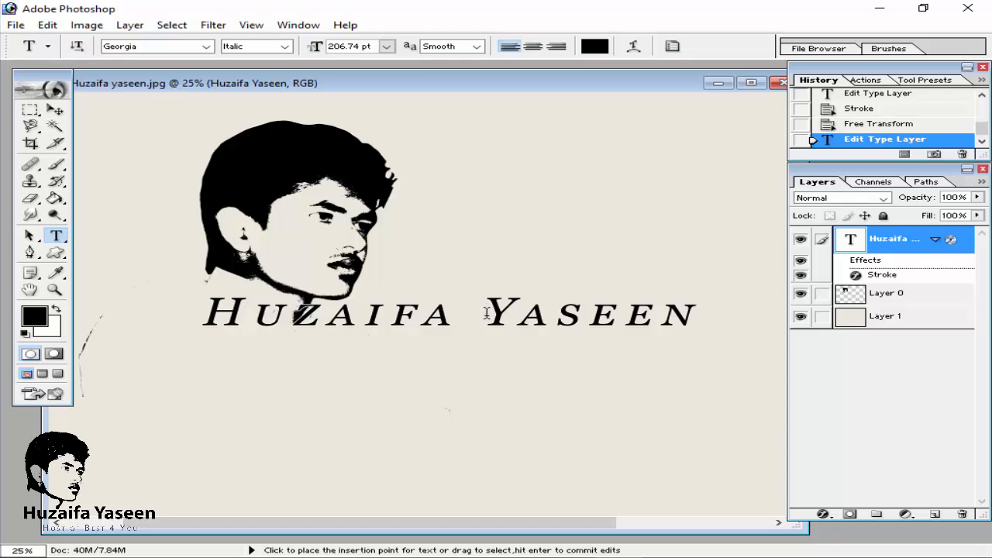
Step: Increase the stroke size in the name text layer's Stroke layer style
click(485, 312)
double_click(950, 240)
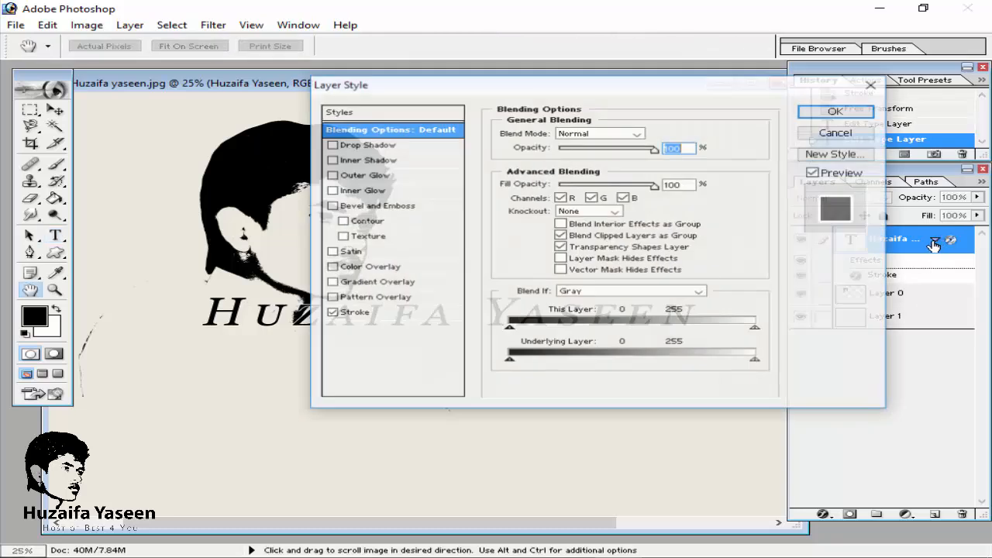
click(377, 314)
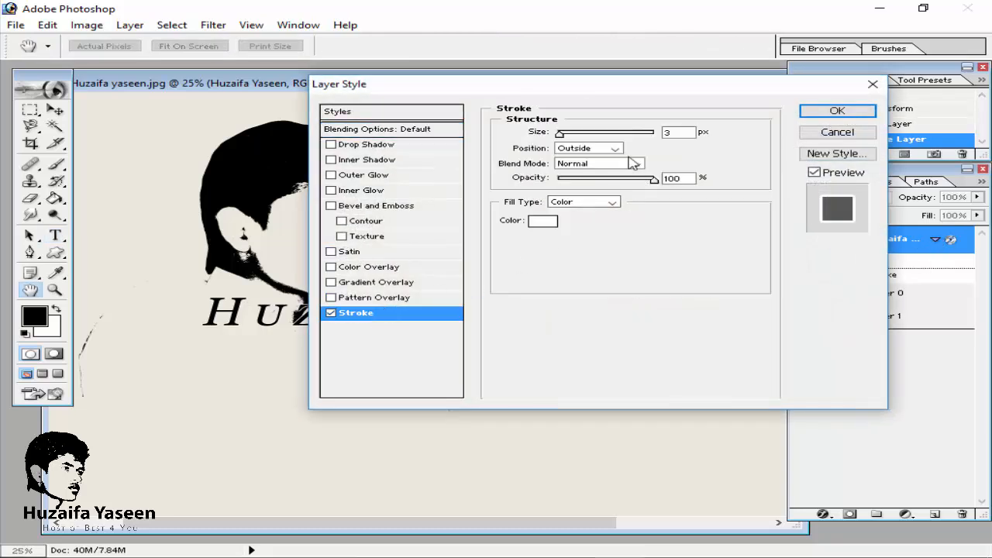
drag(561, 133, 572, 134)
drag(533, 99, 423, 111)
click(714, 126)
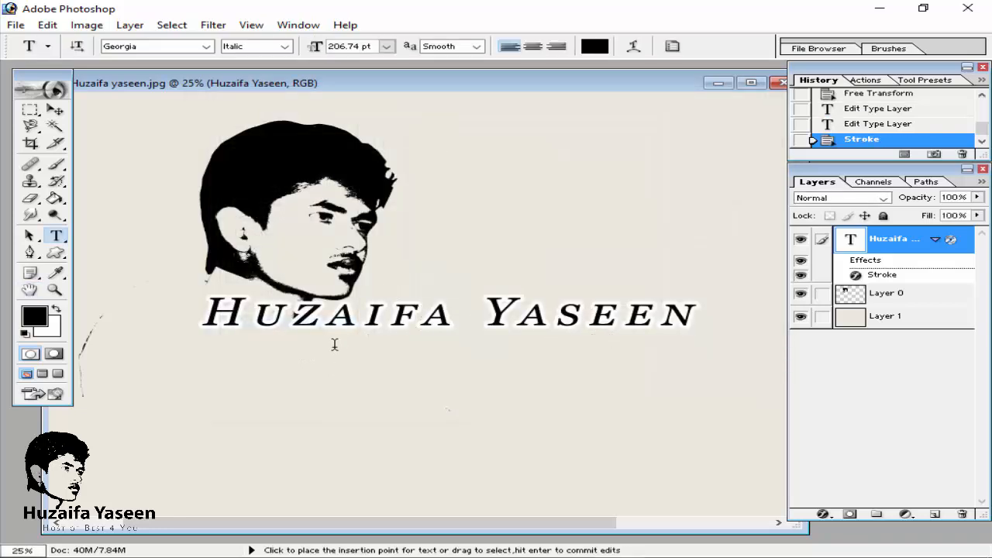
Step: Start a new text layer below the name and type "Host"
click(263, 342)
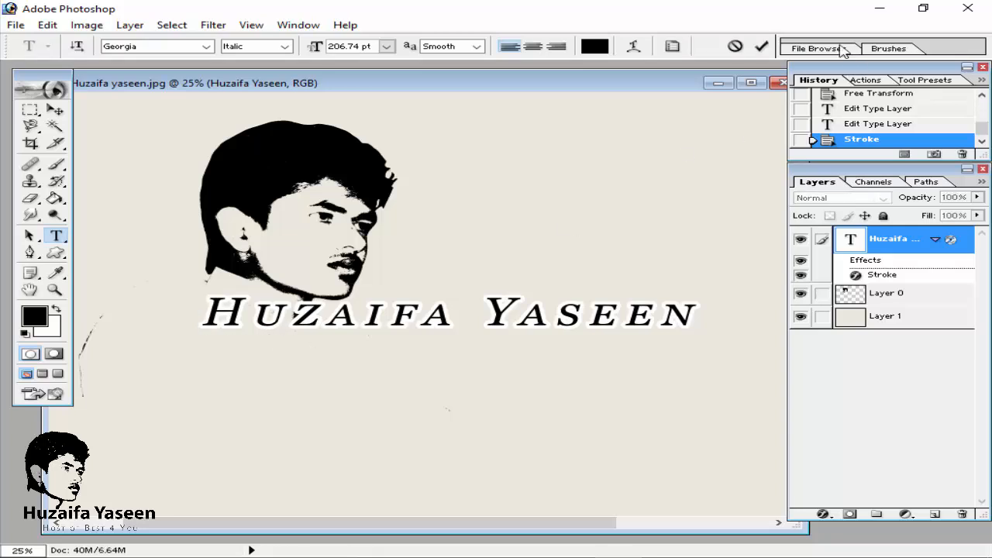
click(761, 46)
click(421, 376)
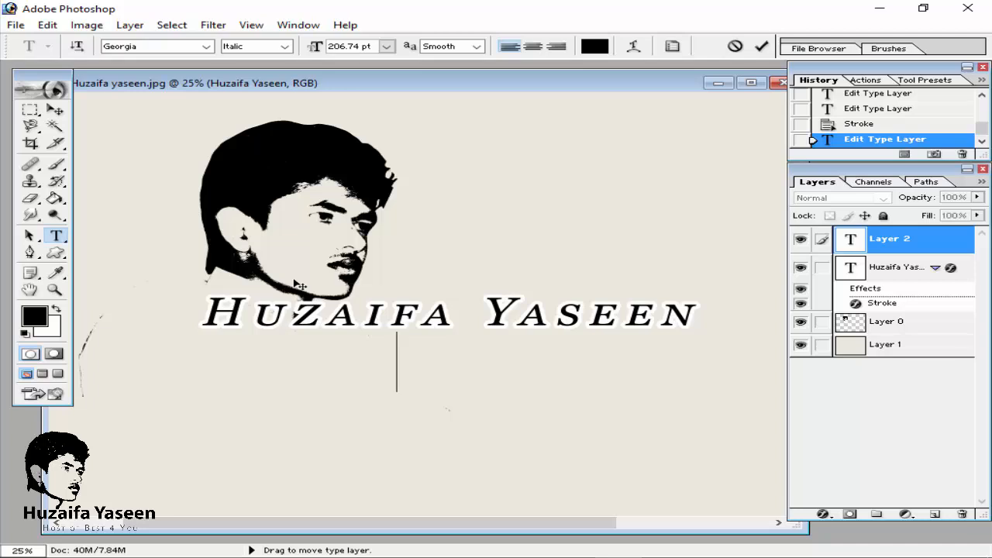
text(Ho)
key(BackSpace)
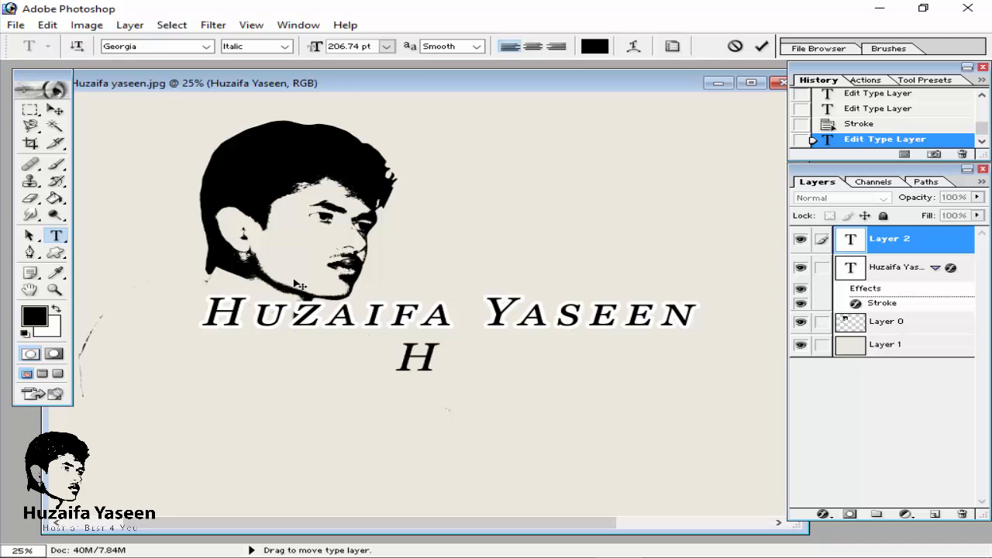
text(oe)
key(BackSpace)
text(s)
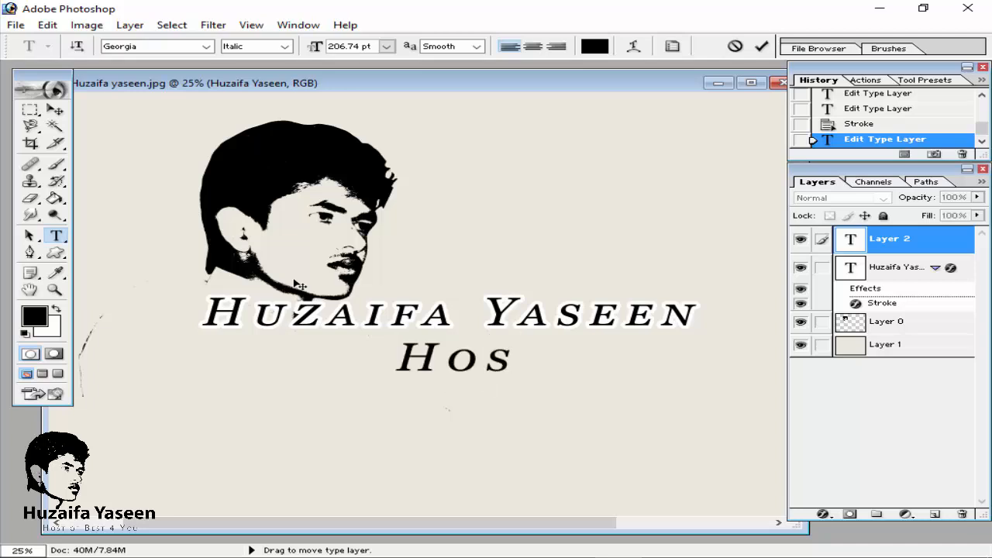
text(t)
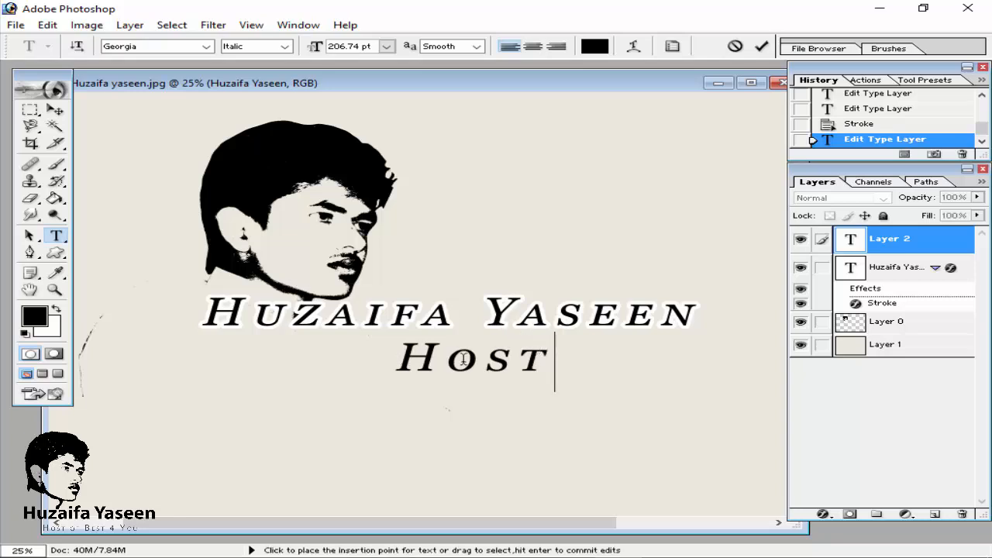
key(BackSpace)
key(BackSpace)
key(BackSpace)
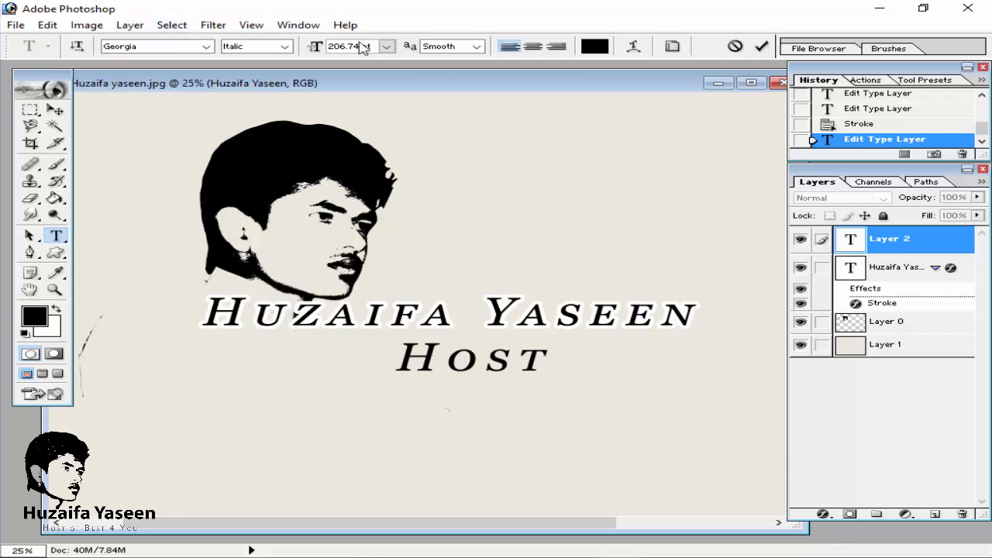
Step: Open the Character panel and turn on Small Caps for the tagline text
click(288, 26)
click(353, 373)
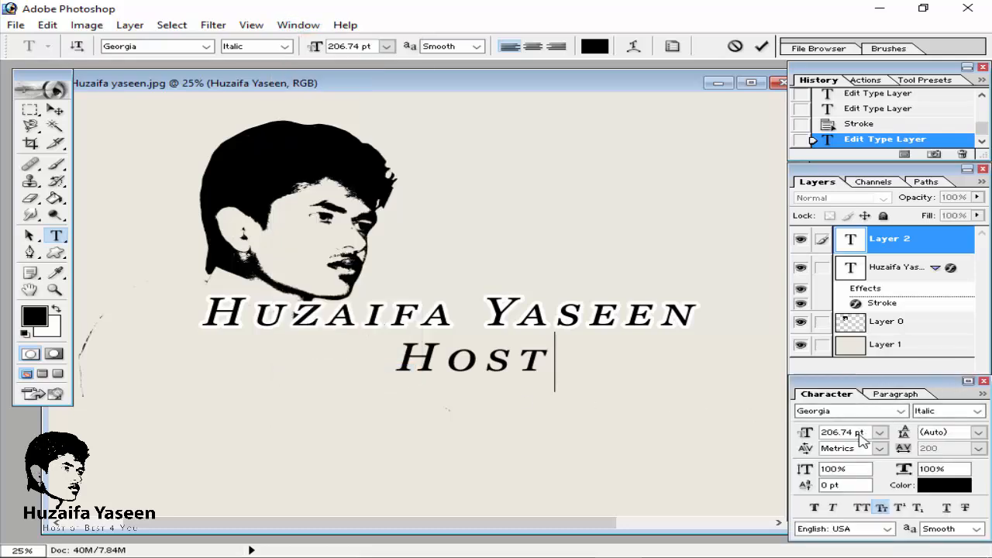
click(977, 448)
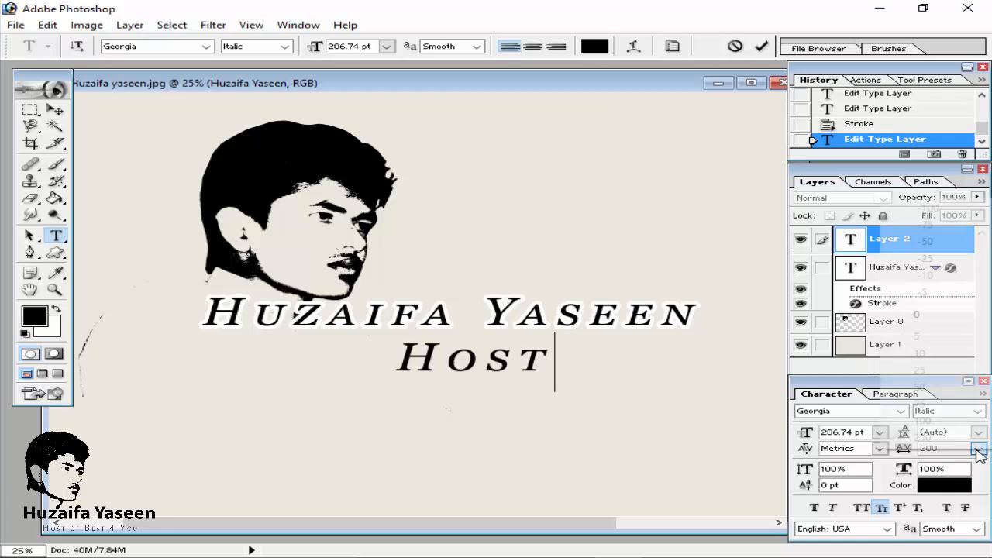
click(829, 392)
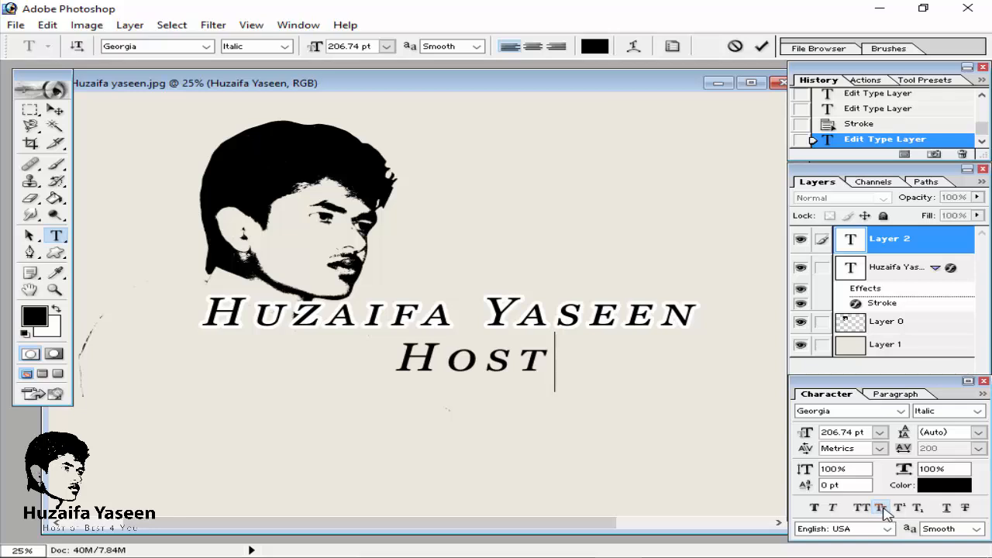
text(dsfsdf)
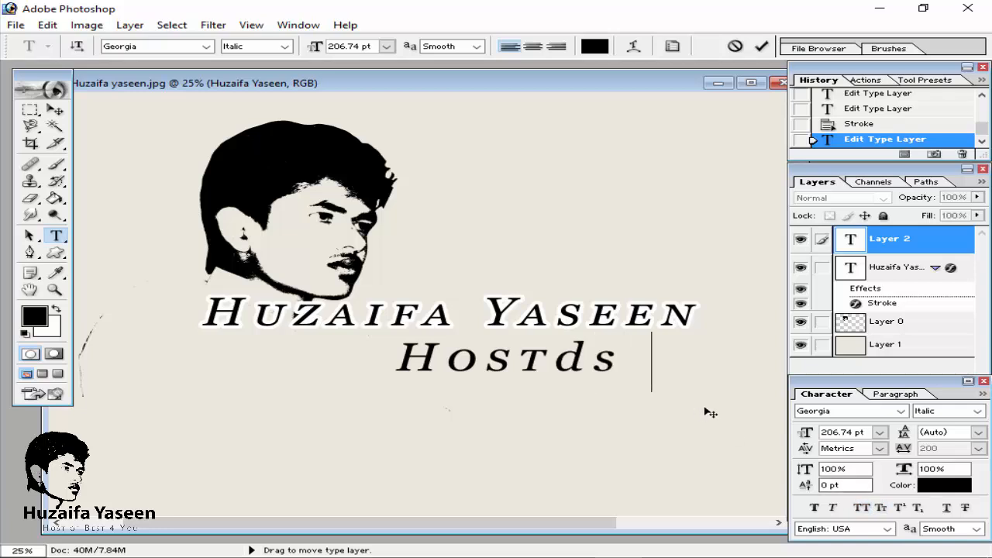
key(BackSpace)
key(BackSpace)
key(BackSpace)
key(BackSpace)
key(BackSpace)
key(BackSpace)
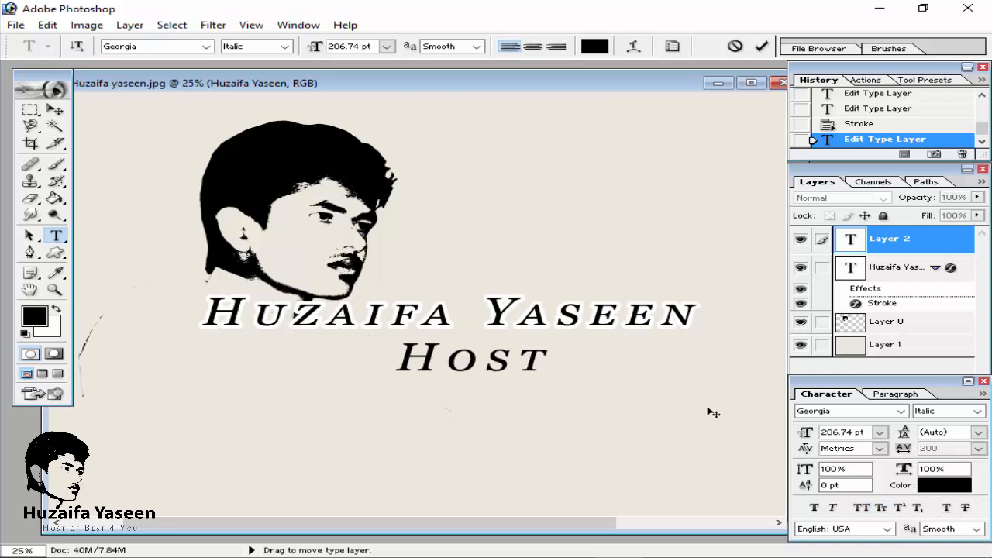
click(881, 508)
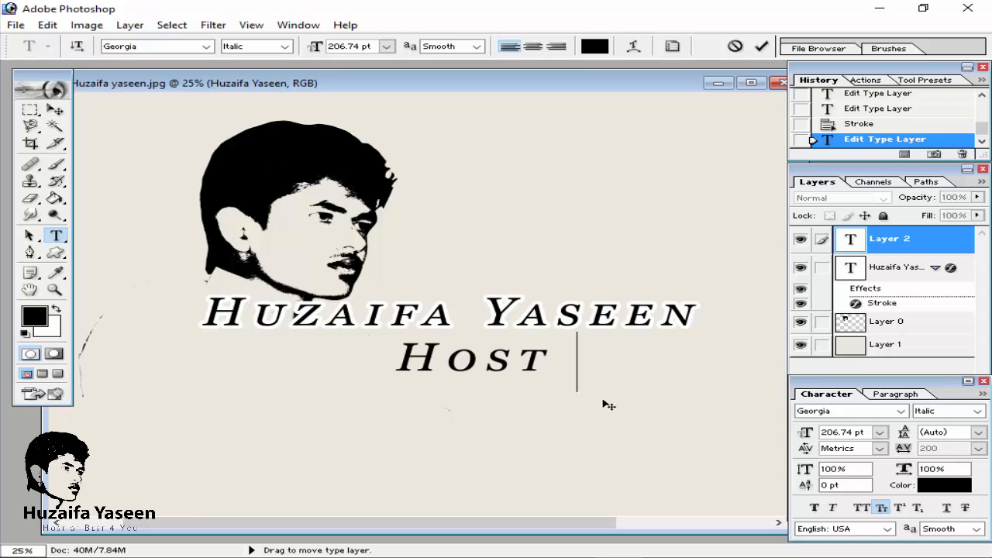
Step: Complete the tagline as "Host Of Best 4 YOu", close the Character panel and commit the text
text(of)
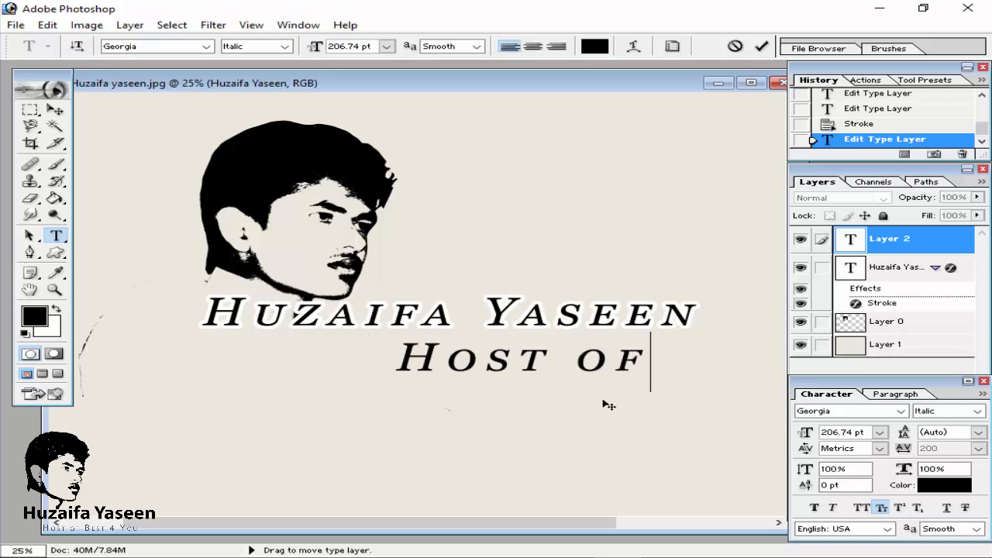
key(BackSpace)
key(BackSpace)
key(BackSpace)
text(Of)
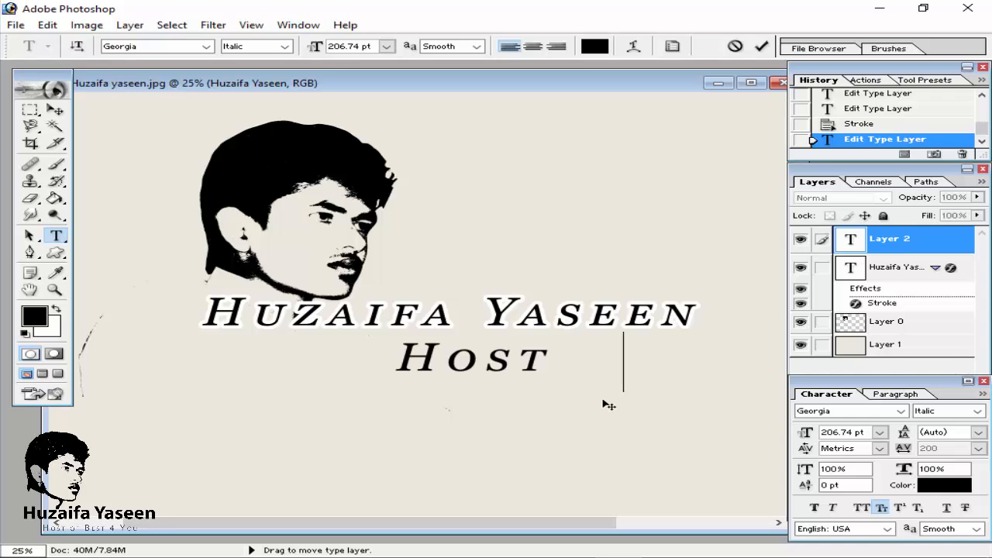
text( Bes)
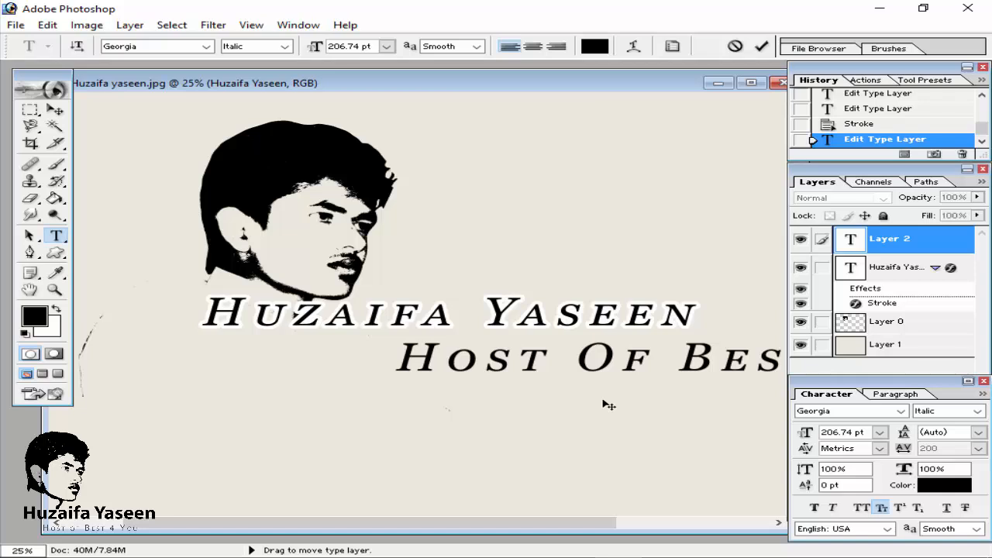
click(984, 381)
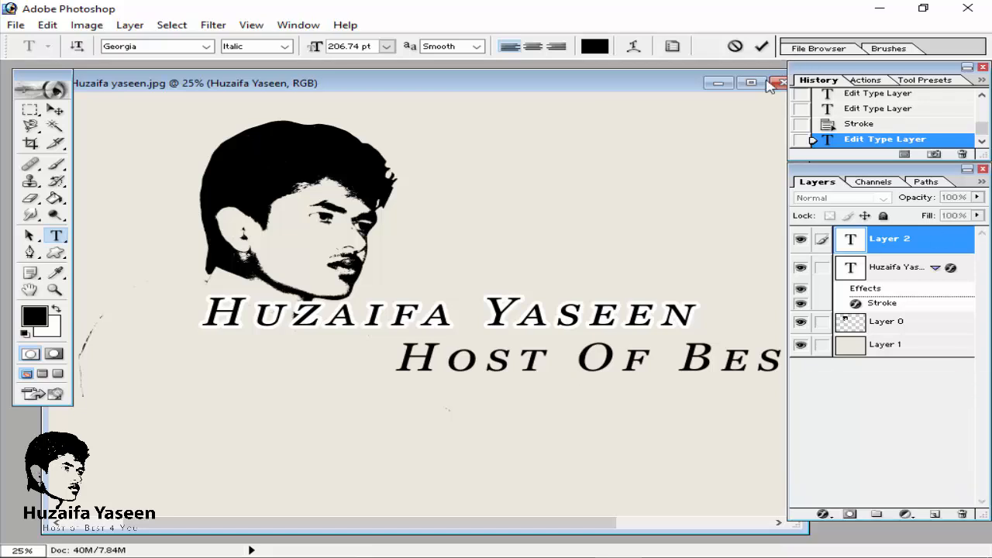
click(761, 46)
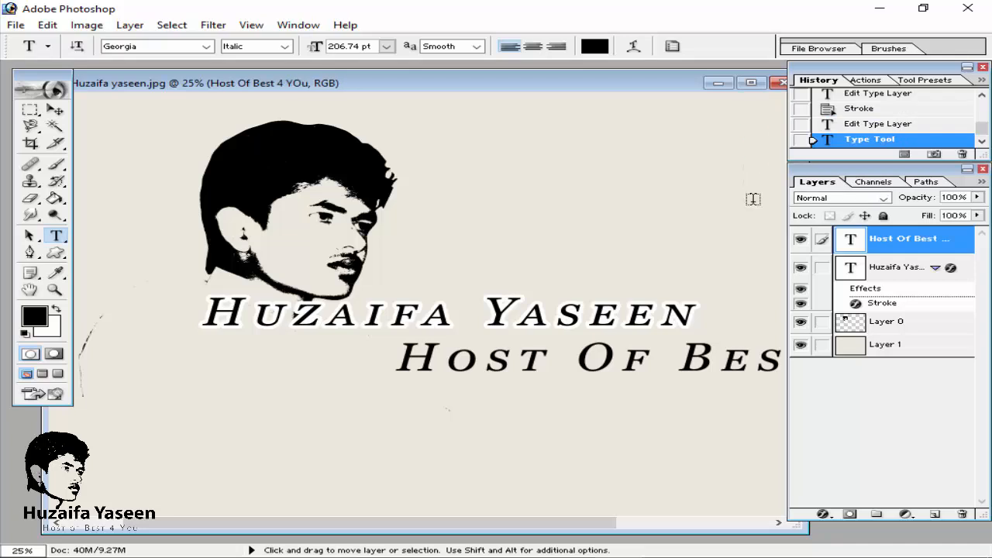
Step: Free Transform the tagline to 68.3% and place it beneath the name
key(ctrl+t)
drag(392, 335, 495, 346)
drag(640, 355, 415, 350)
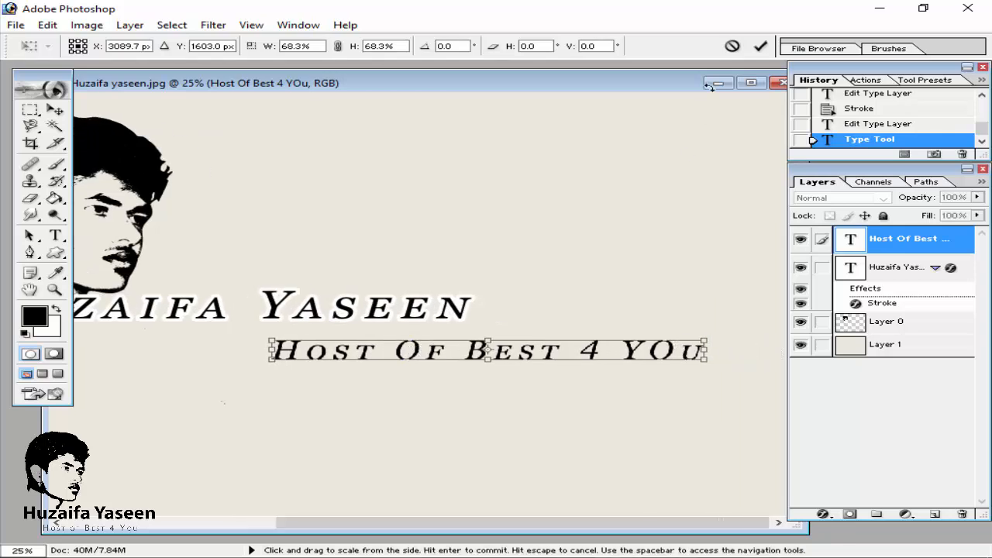
click(760, 45)
Step: Correct the tagline's last word so it reads "Host Of Best 4 You" and commit
click(705, 351)
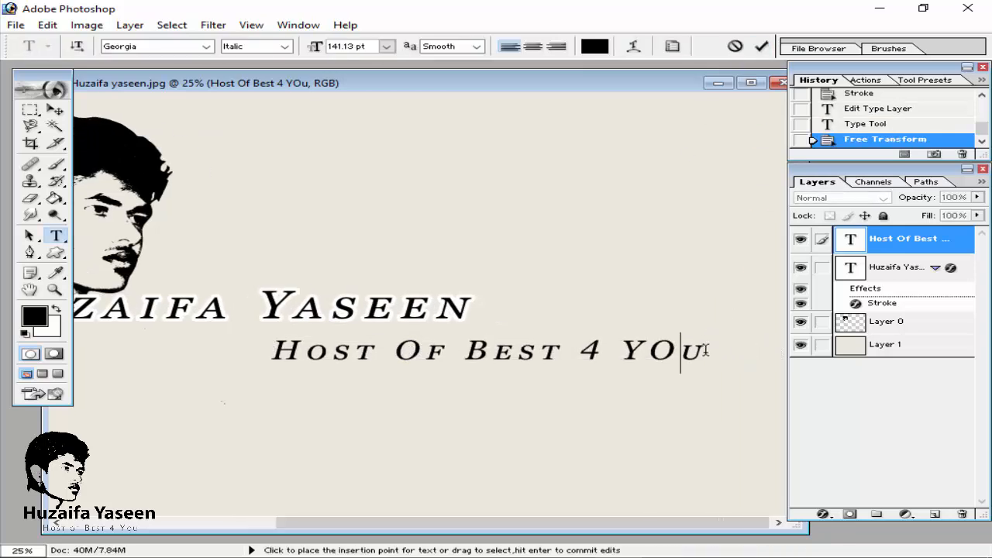
key(BackSpace)
key(BackSpace)
text(ou)
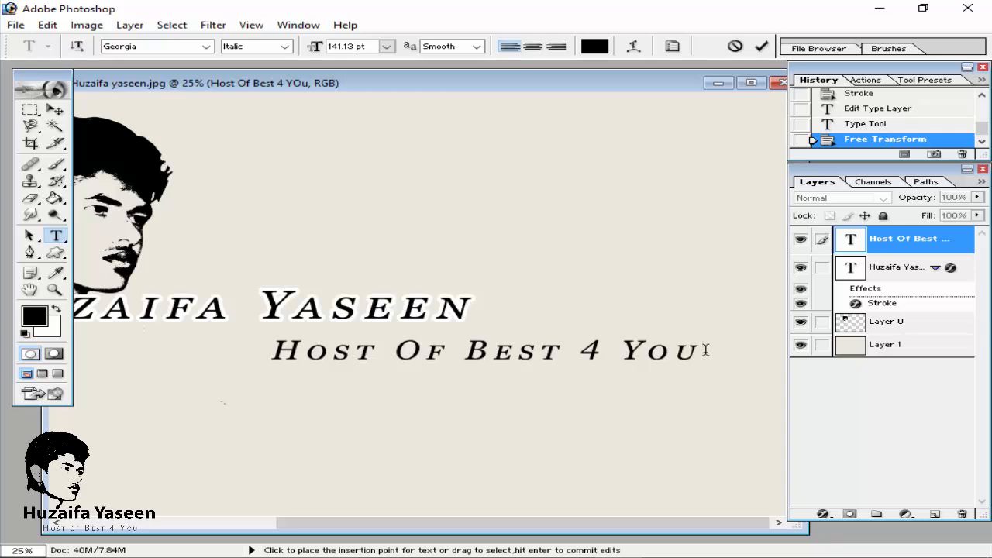
click(761, 47)
Step: Move the tagline so it sits centred directly under the name
click(55, 109)
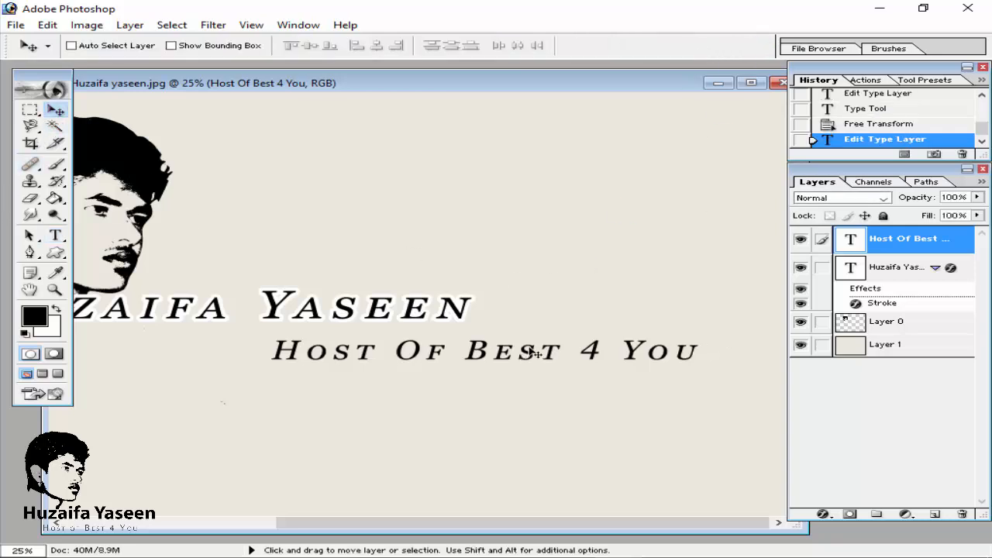
drag(535, 352, 244, 344)
key(ctrl+minus)
key(ctrl+minus)
key(ctrl+plus)
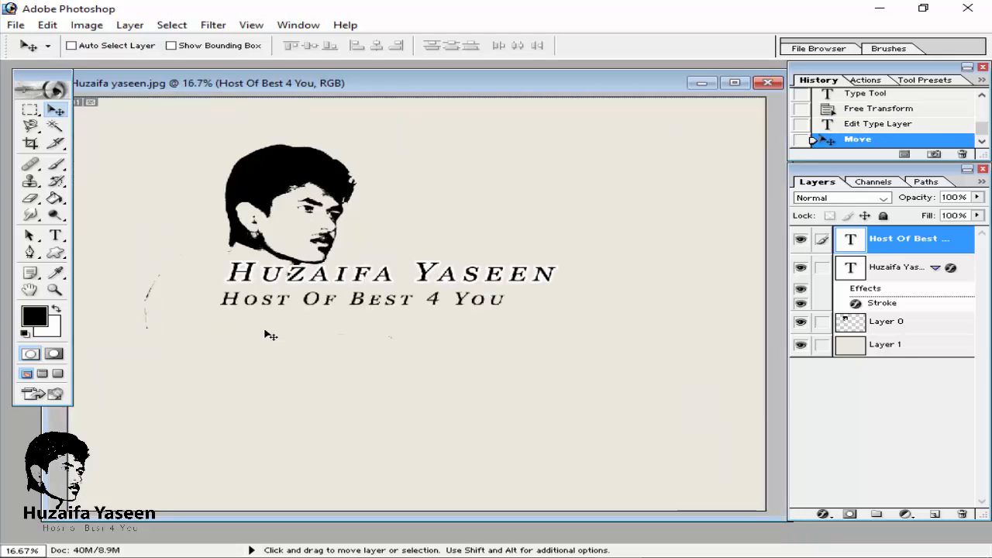
drag(369, 303, 397, 299)
key(ctrl+plus)
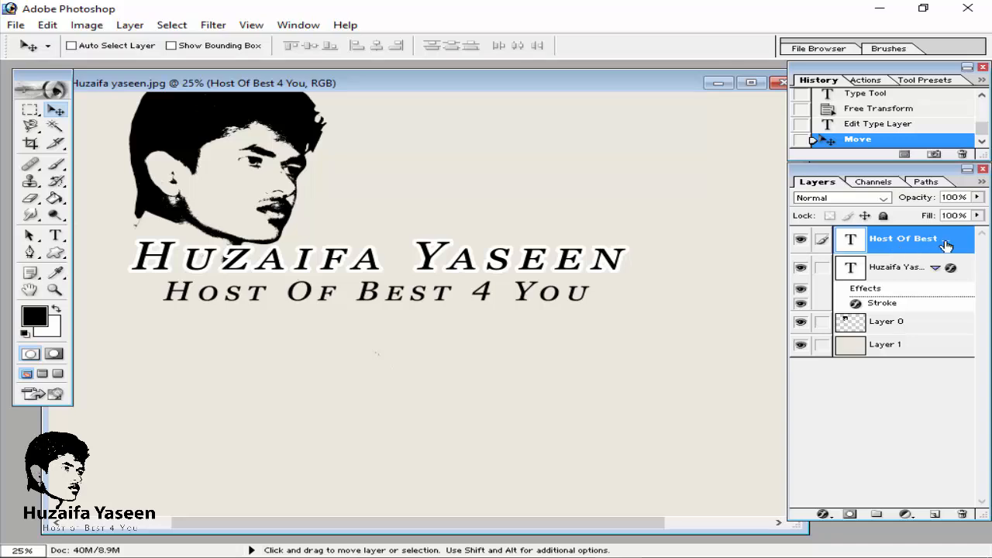
Step: Apply a white Stroke layer style to the tagline text layer
double_click(941, 240)
click(961, 249)
double_click(959, 251)
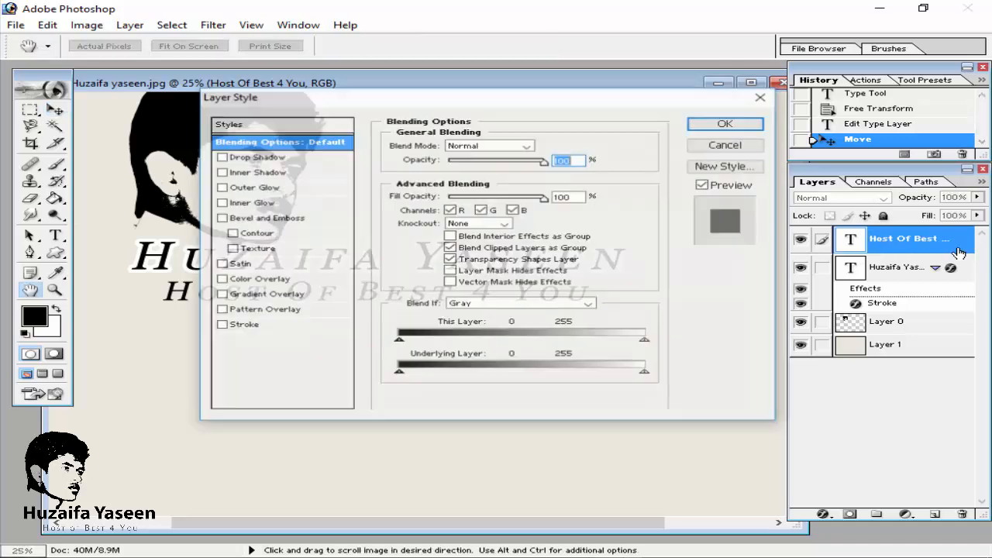
drag(360, 104, 396, 104)
click(302, 310)
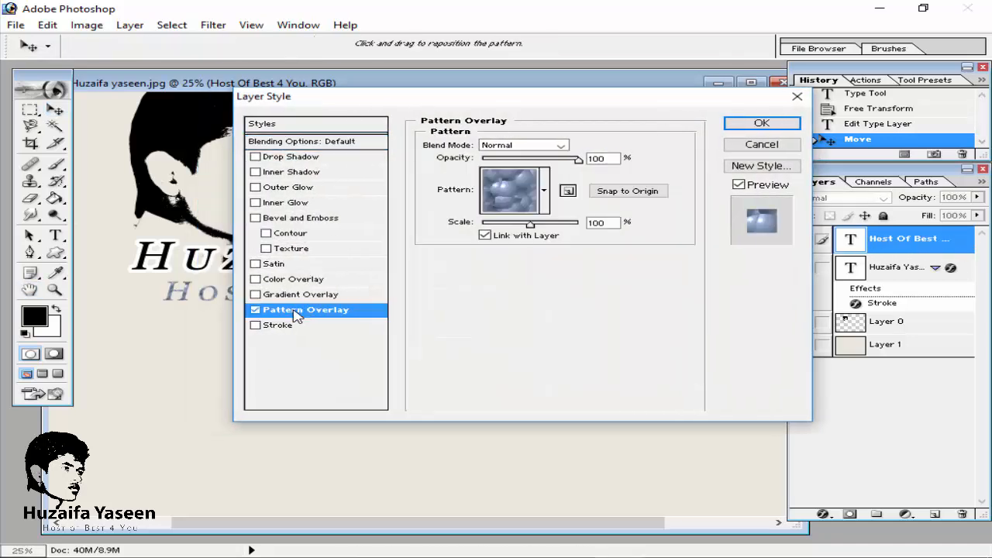
click(289, 324)
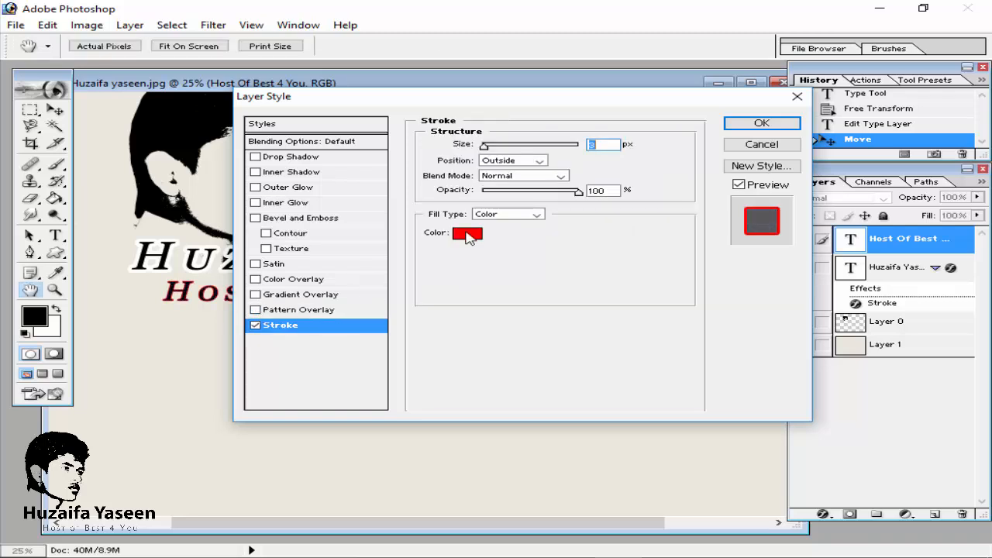
click(468, 234)
drag(339, 254, 196, 214)
click(613, 204)
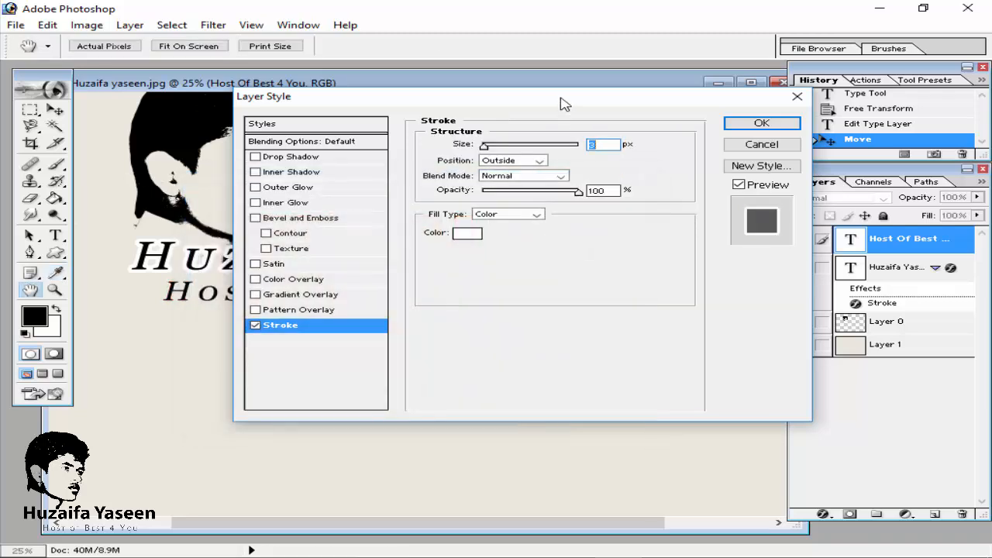
drag(565, 104, 685, 104)
drag(605, 145, 614, 148)
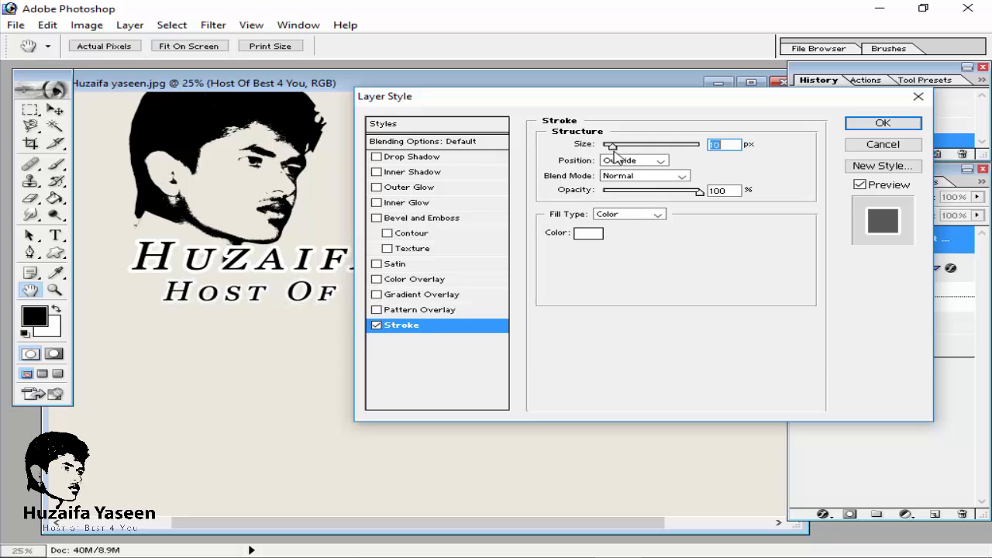
click(856, 124)
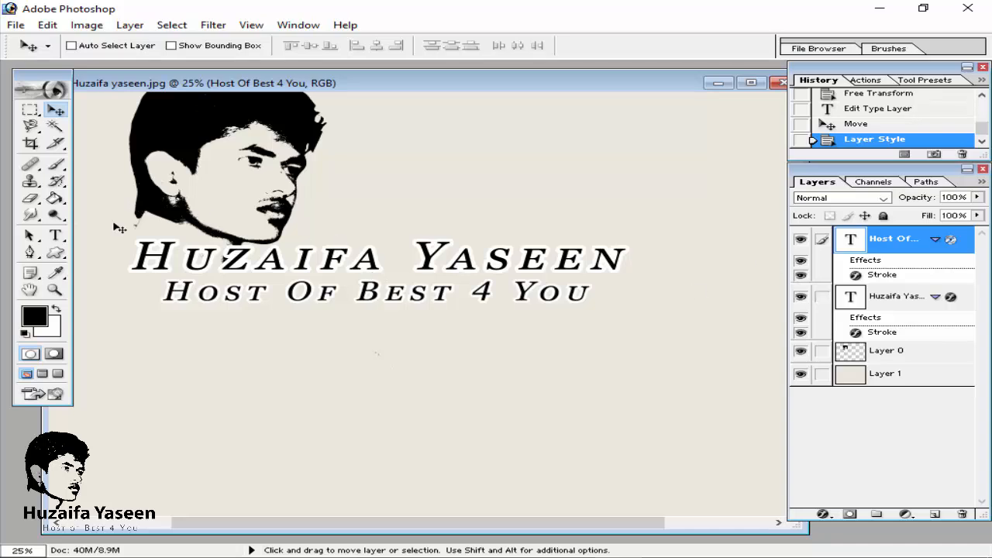
Step: Recolour all of the tagline text a dark grey, 6D6D6D
click(55, 235)
triple_click(342, 291)
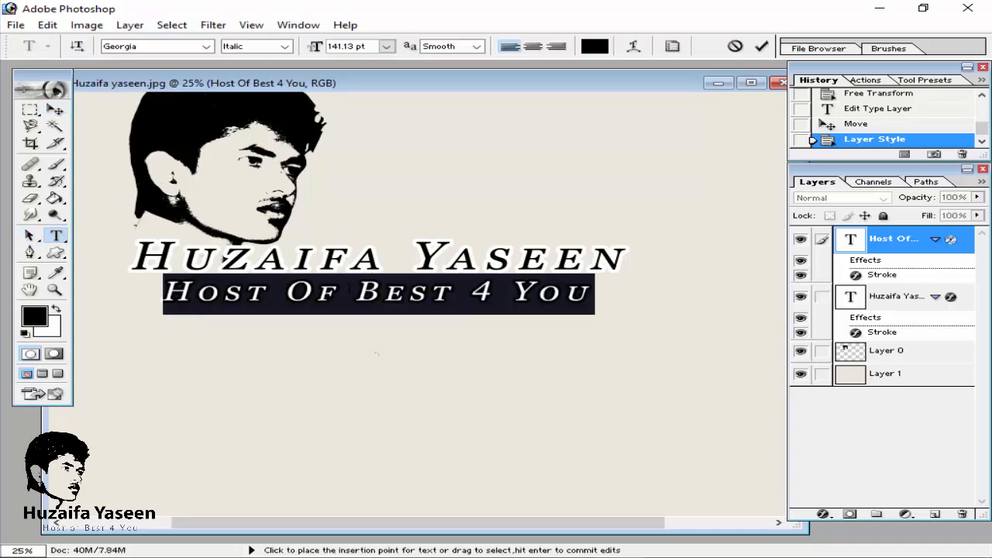
click(37, 321)
drag(221, 317, 197, 288)
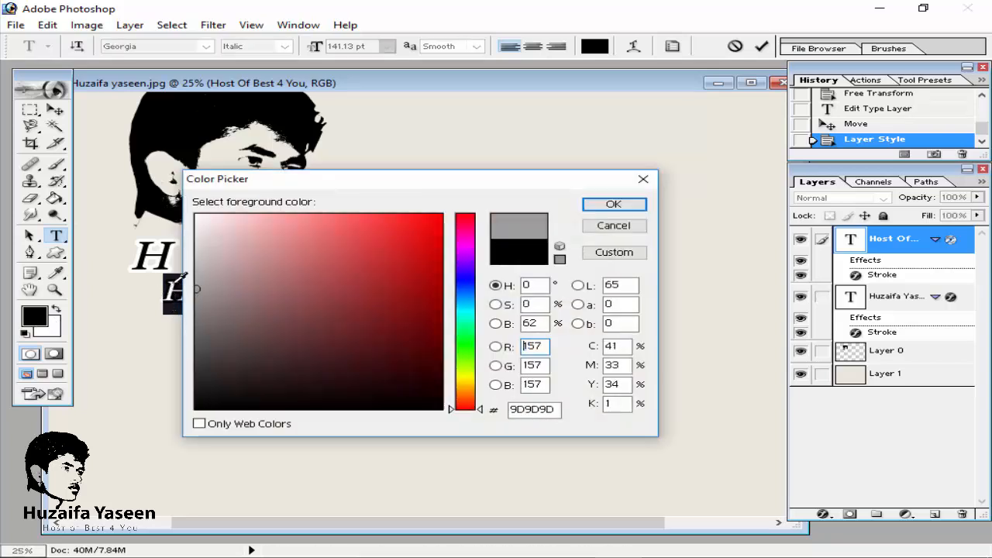
click(195, 325)
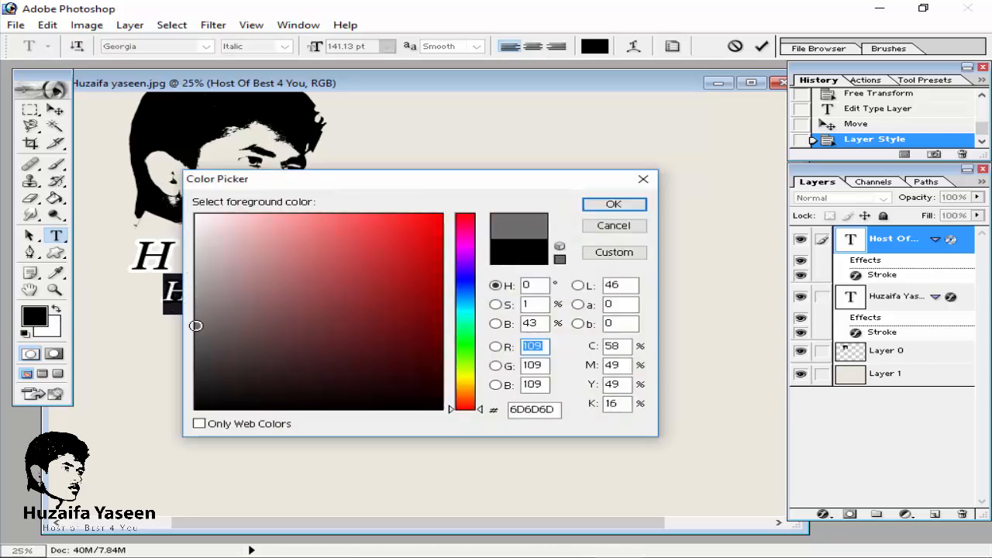
click(196, 332)
click(613, 203)
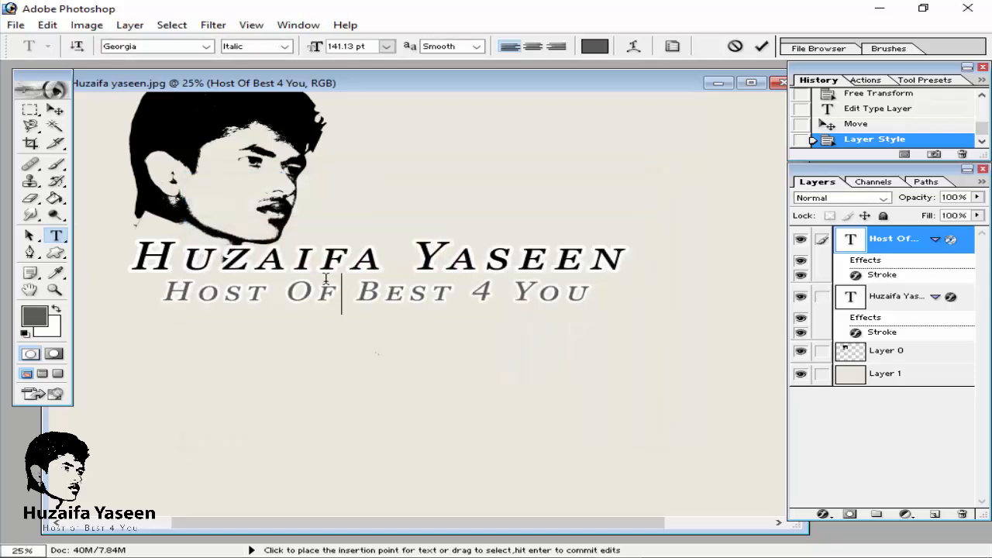
Step: Switch off the Stroke layer style on the tagline text layer
key(ctrl+minus)
key(ctrl+plus)
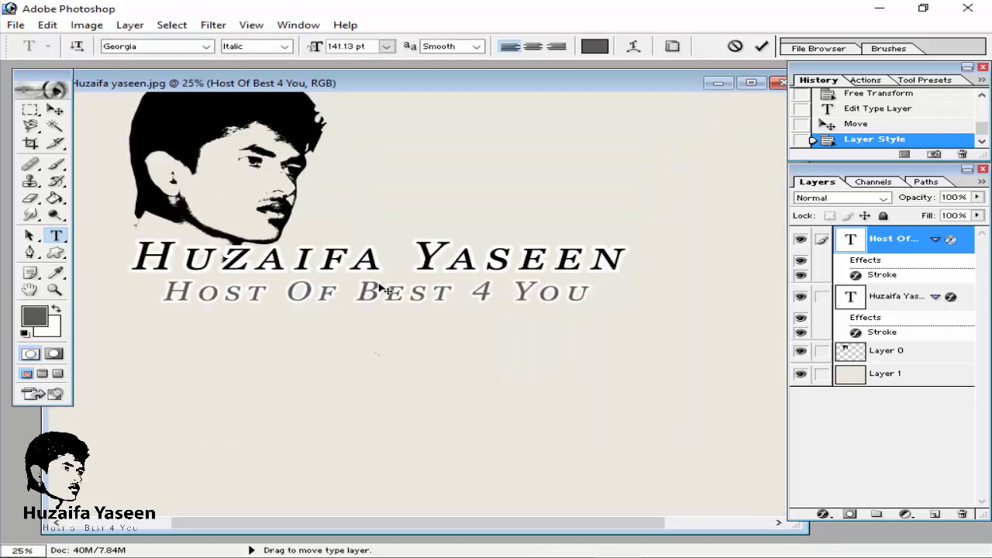
triple_click(381, 288)
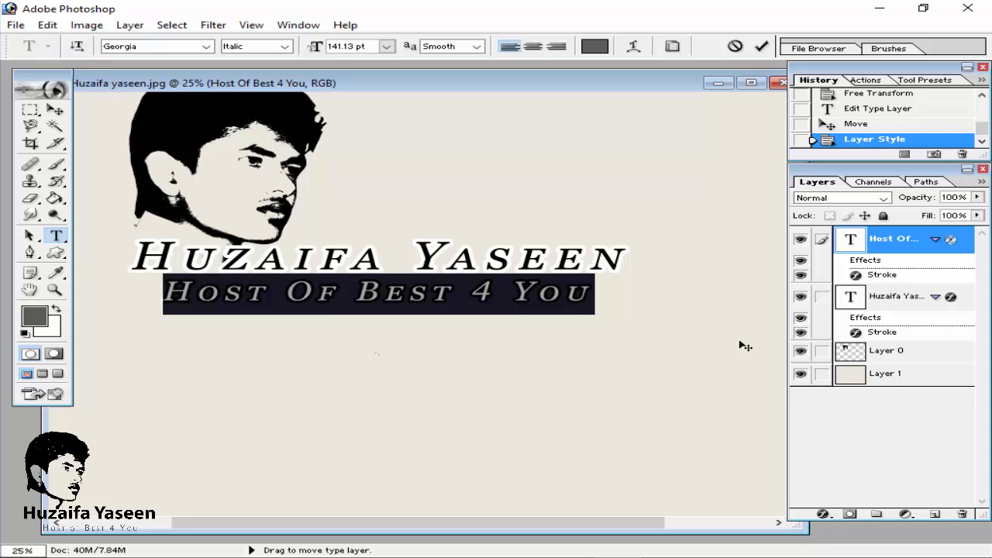
click(896, 276)
double_click(892, 276)
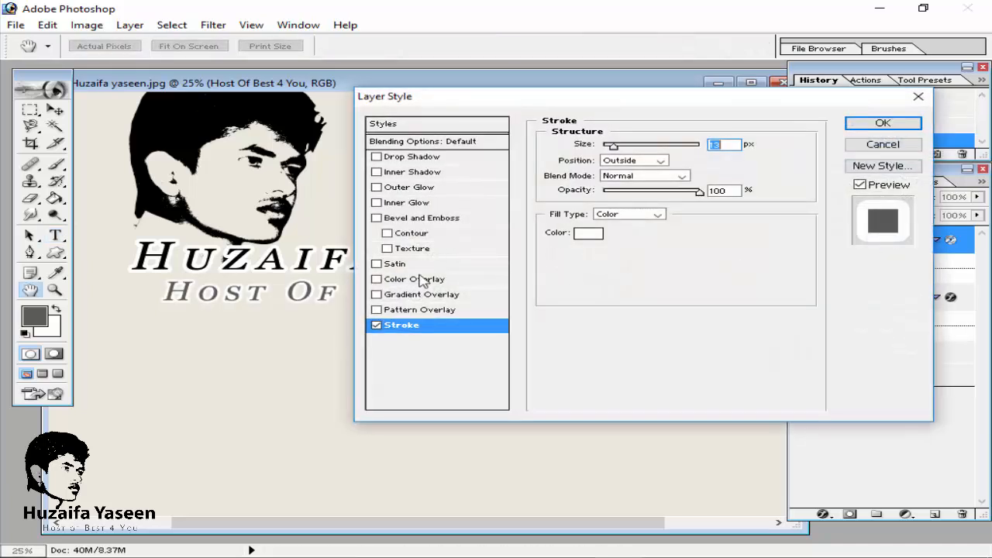
click(386, 325)
click(883, 124)
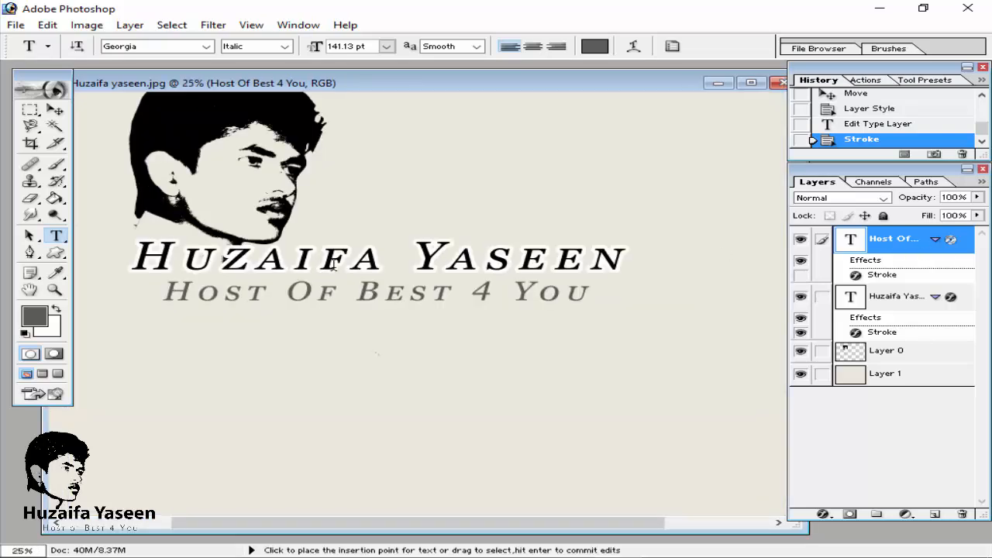
Step: Select all the tagline text and open the Character panel
click(356, 293)
key(ctrl+a)
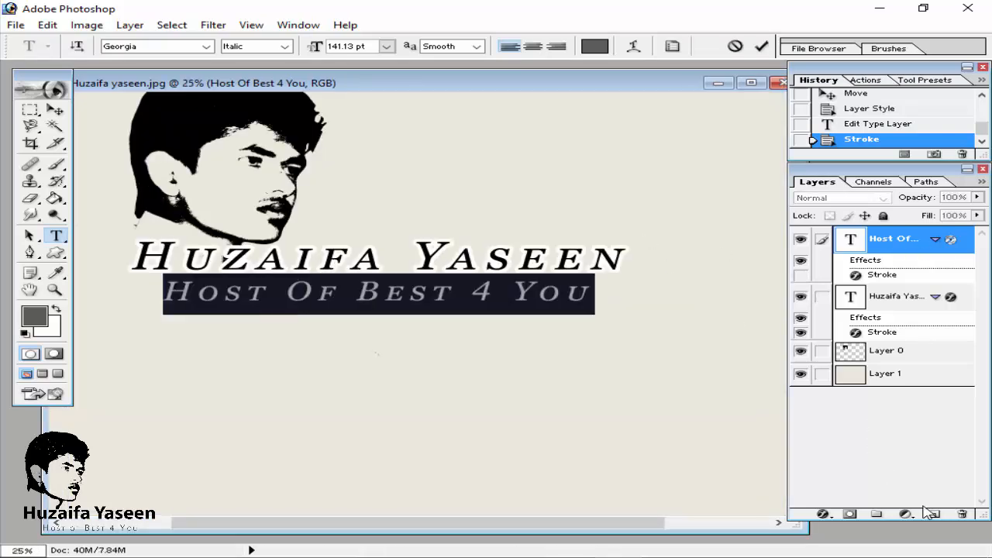
click(298, 26)
click(330, 372)
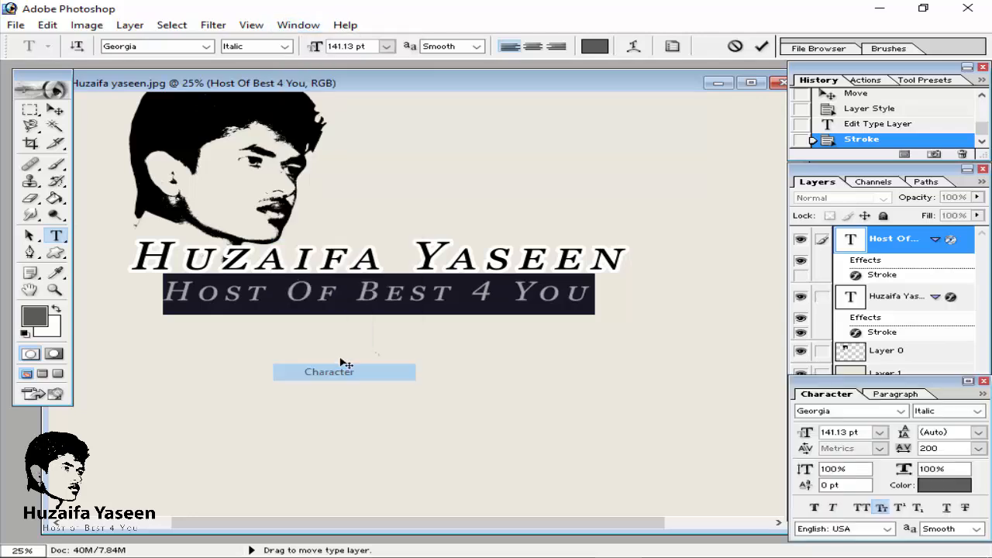
Step: Try a tracking of 0 on the tagline, return it to 200 and commit the text
click(978, 448)
click(907, 437)
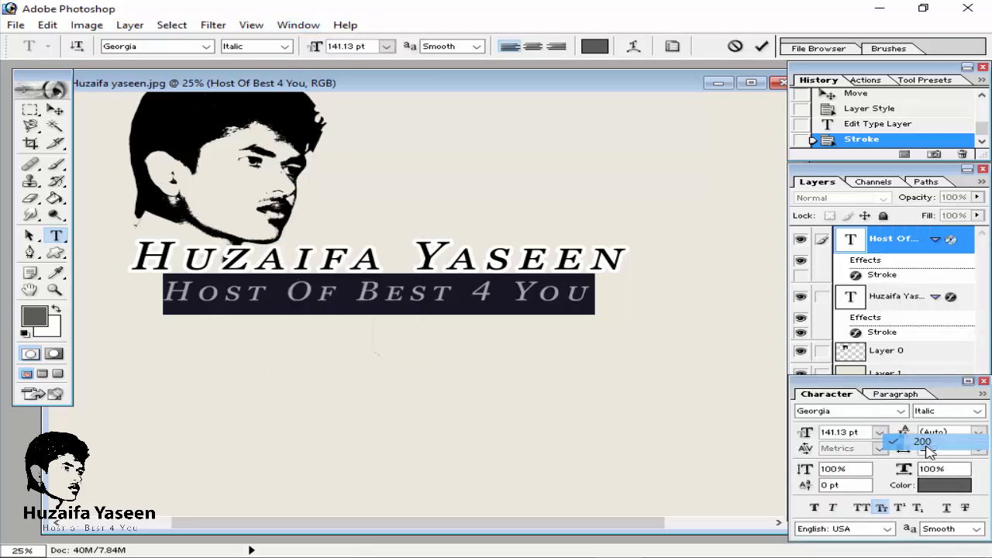
click(978, 448)
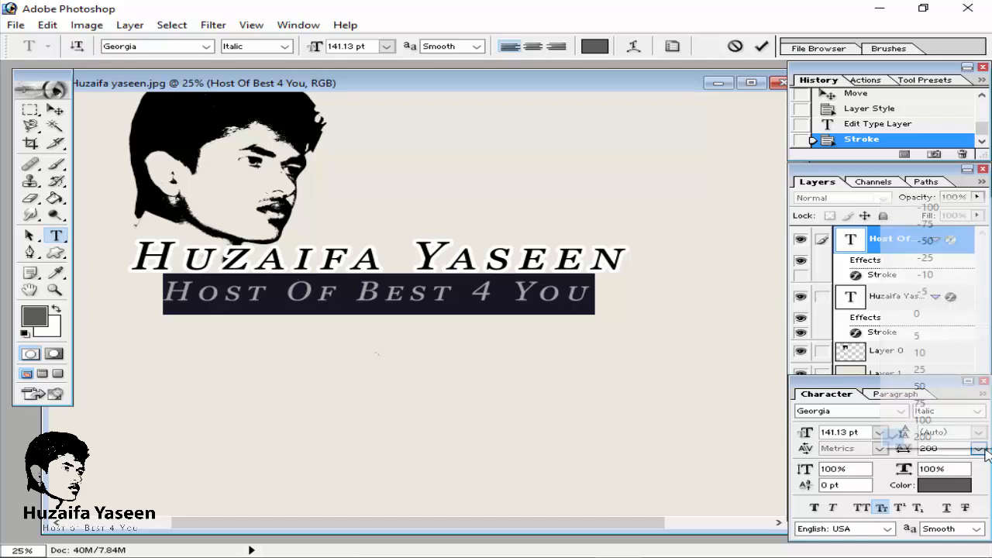
click(939, 319)
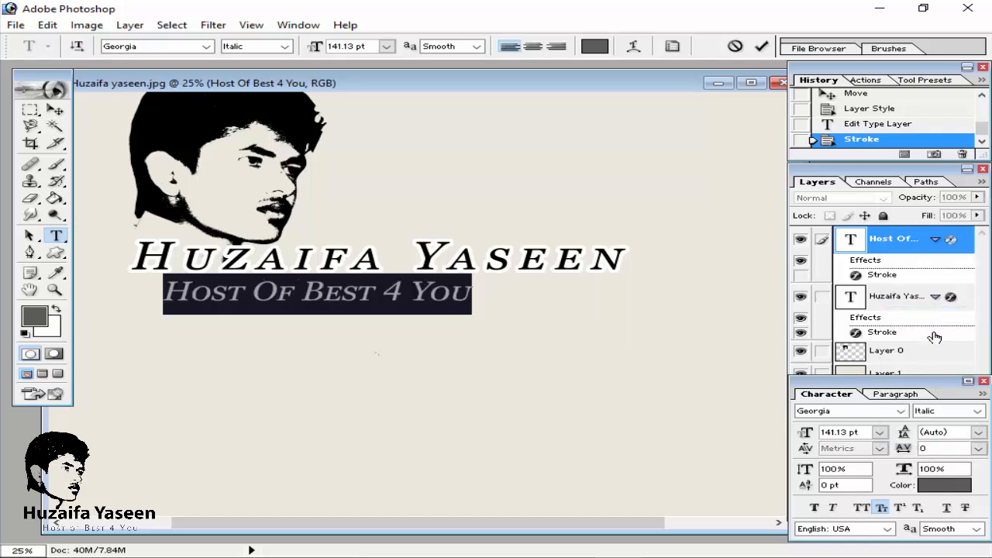
click(978, 448)
click(926, 439)
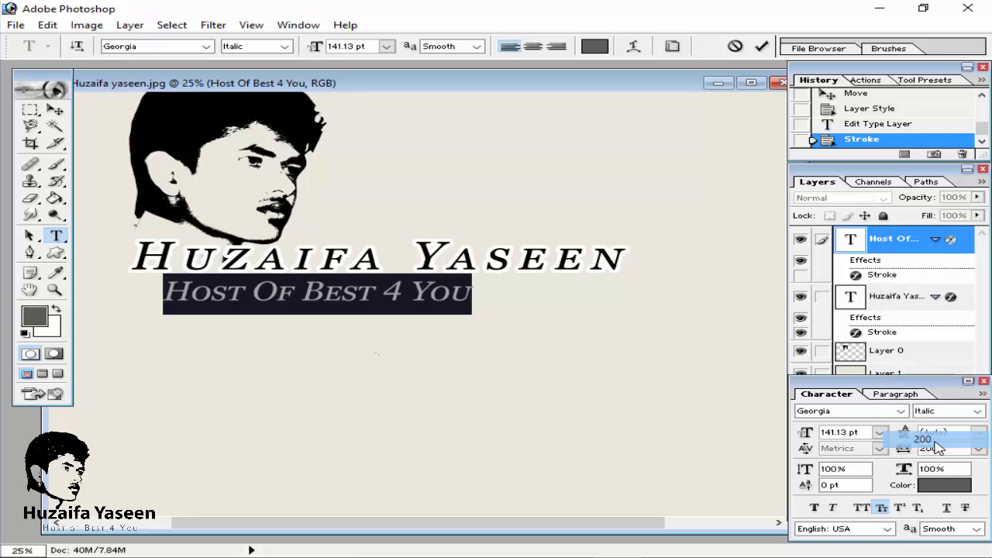
click(761, 46)
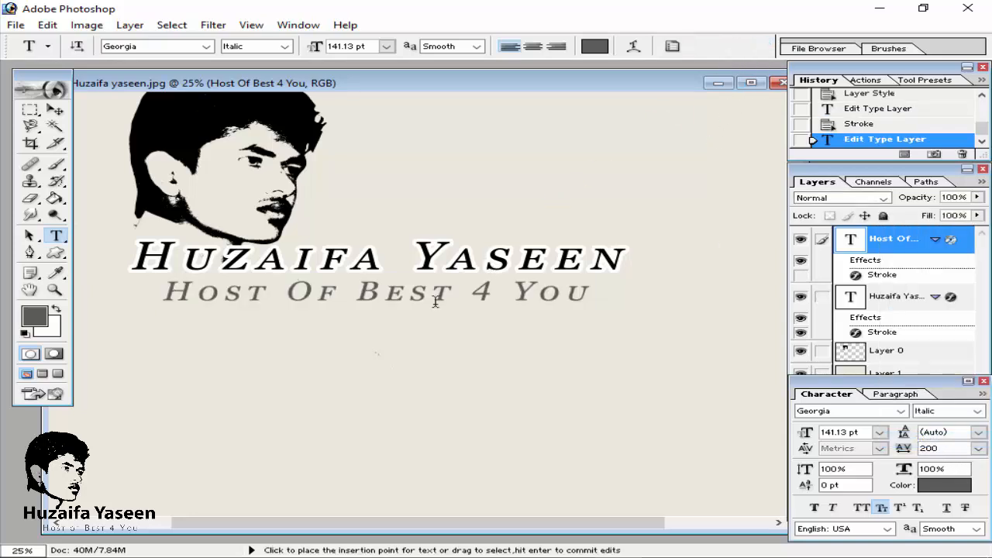
Step: Free Transform the tagline slightly smaller, to about 109.72 pt, and re-centre it under the name
key(ctrl+t)
mouse_move(589, 301)
mouse_down()
mouse_move(543, 290)
mouse_move(578, 291)
mouse_up()
click(761, 45)
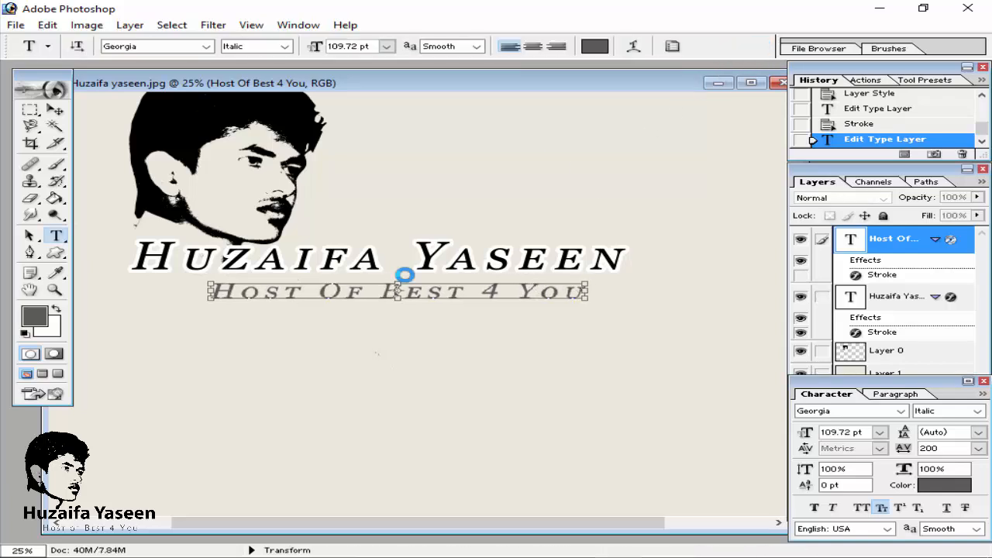
click(56, 110)
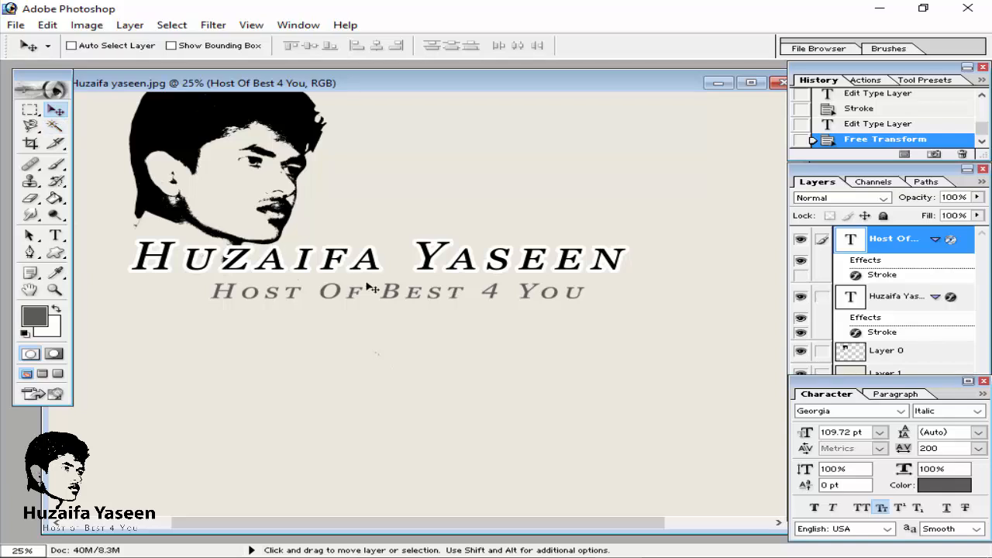
mouse_move(366, 284)
mouse_down()
mouse_move(346, 302)
mouse_move(354, 299)
mouse_up()
Step: Merge the name and tagline text layers down into the portrait layer, Layer 0
key(ctrl+minus)
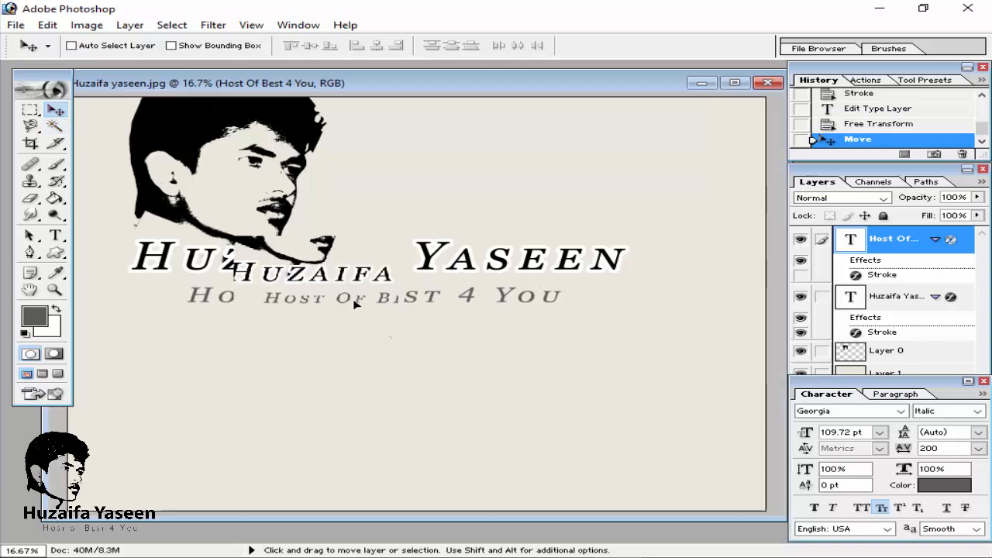
key(ctrl+minus)
key(ctrl+plus)
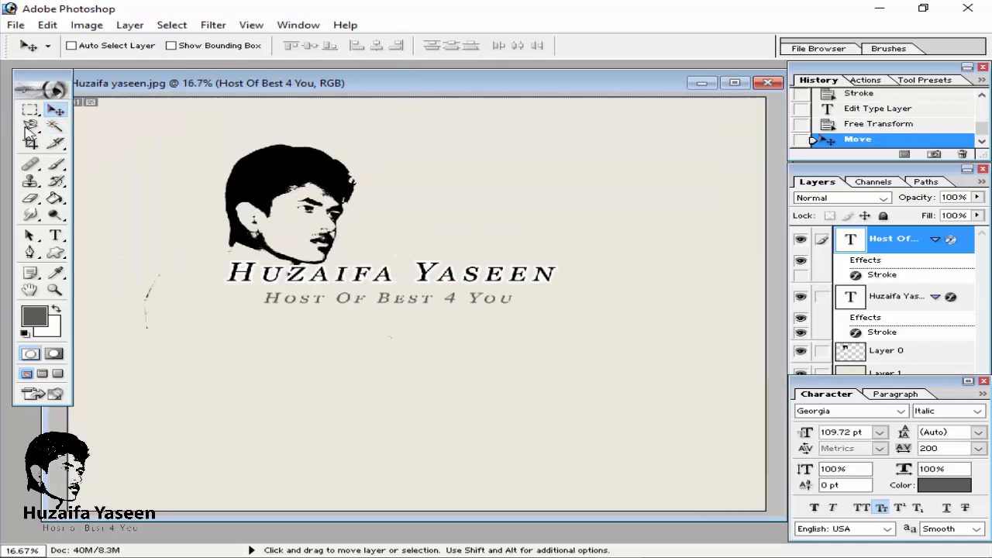
click(982, 382)
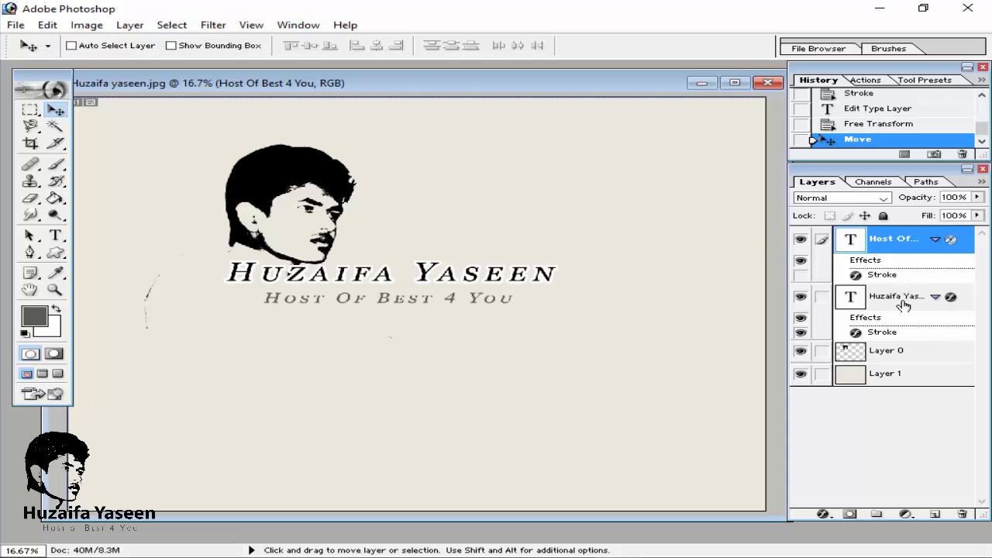
click(891, 341)
key(ctrl+e)
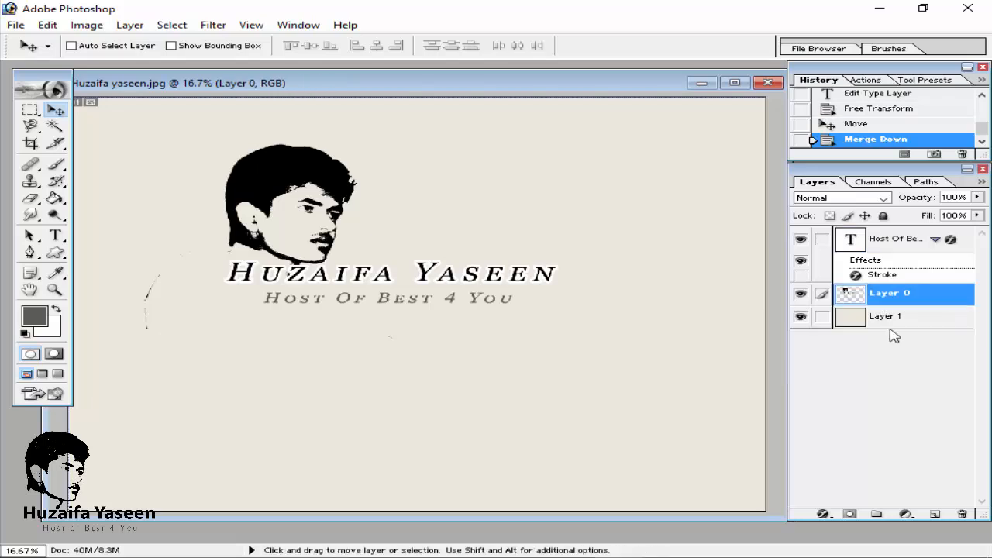
click(885, 247)
key(ctrl+e)
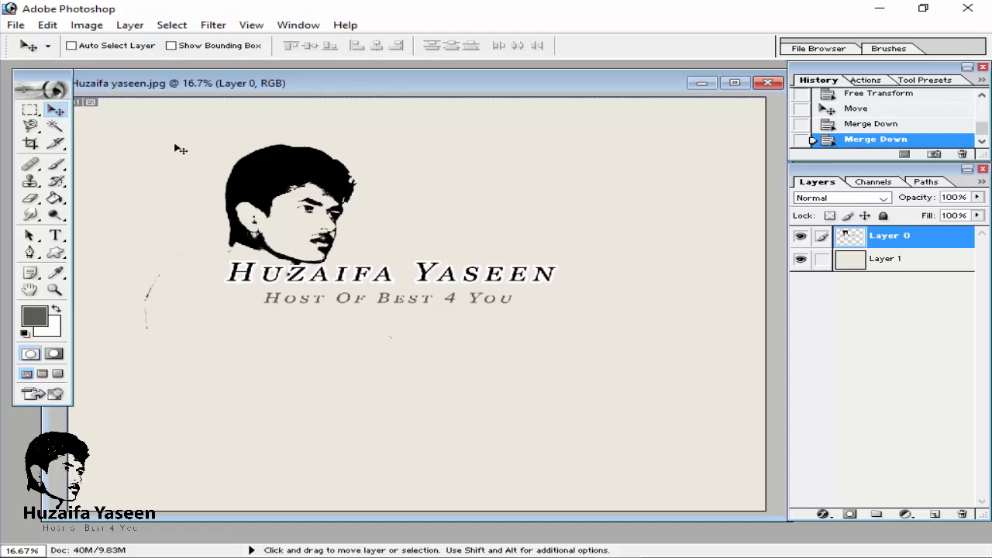
Step: Free Transform the merged logo layer to about 173.8% and position it to fill the canvas
drag(338, 196, 405, 226)
key(ctrl+t)
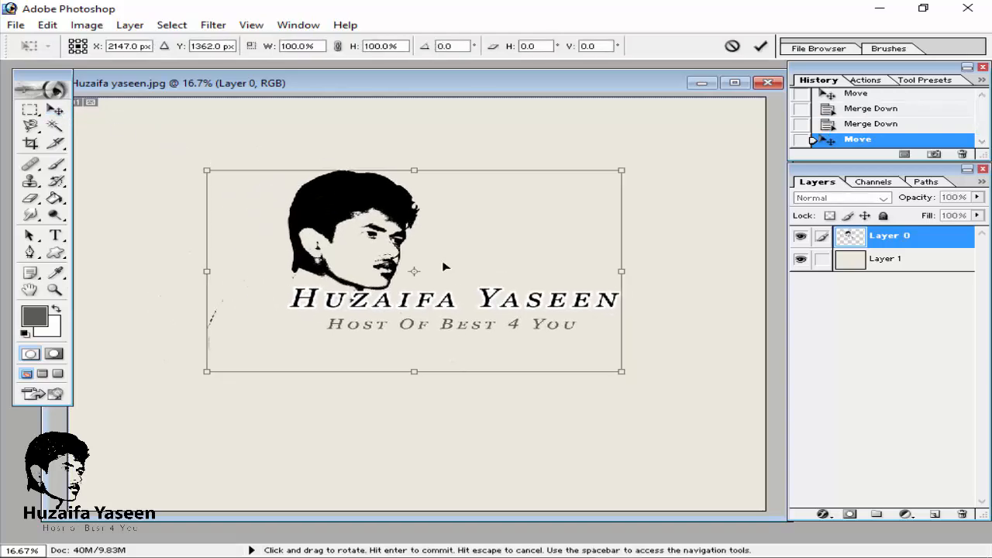
drag(622, 369, 750, 479)
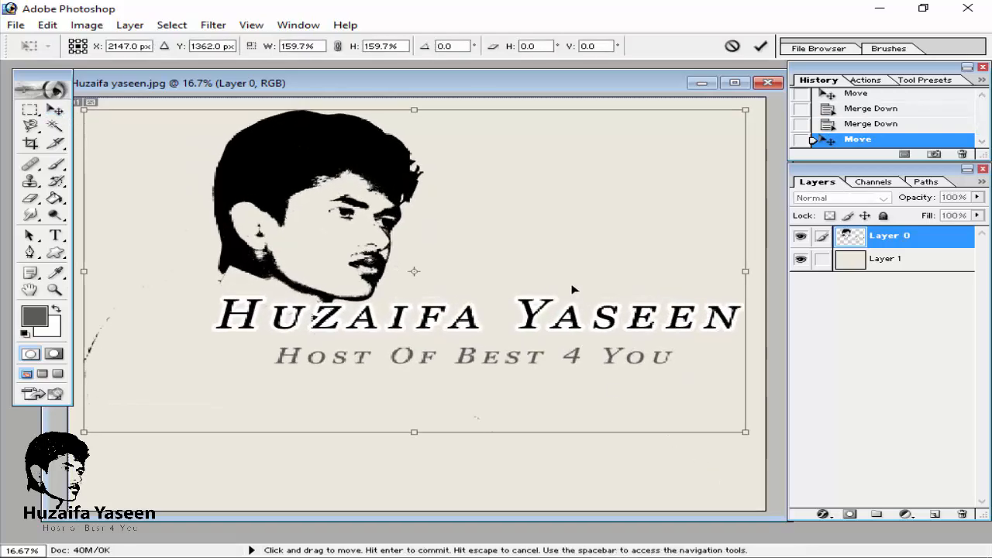
drag(578, 336, 550, 322)
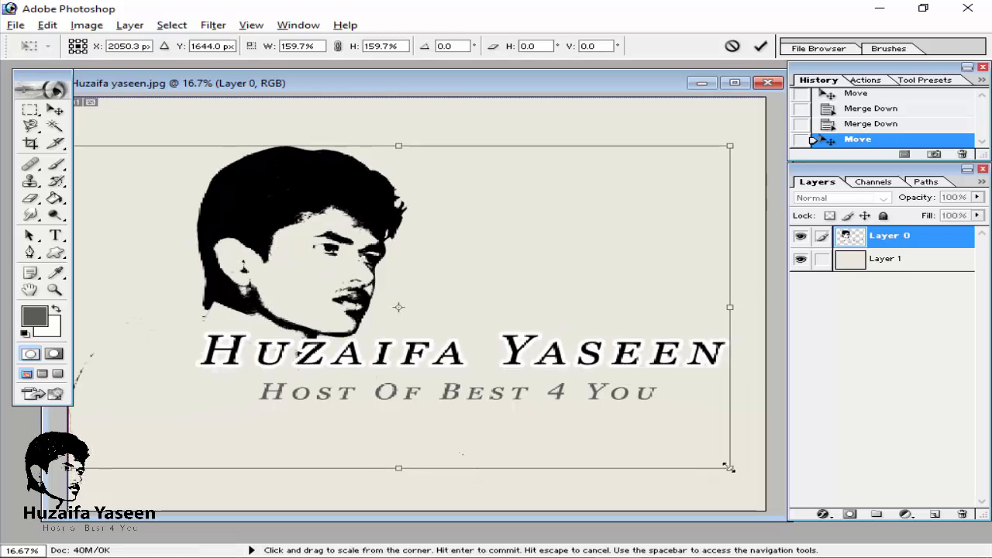
drag(729, 469, 752, 486)
drag(551, 427, 520, 423)
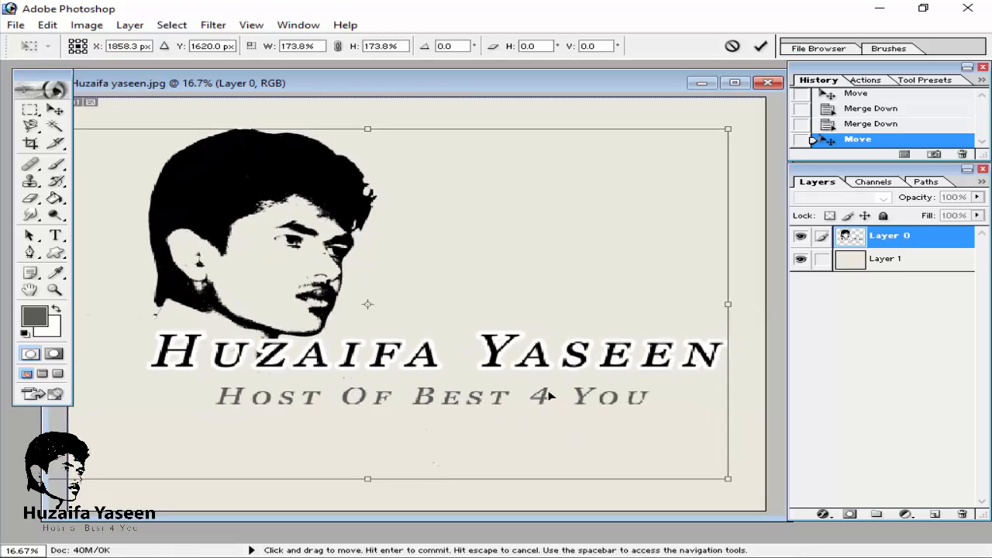
click(760, 46)
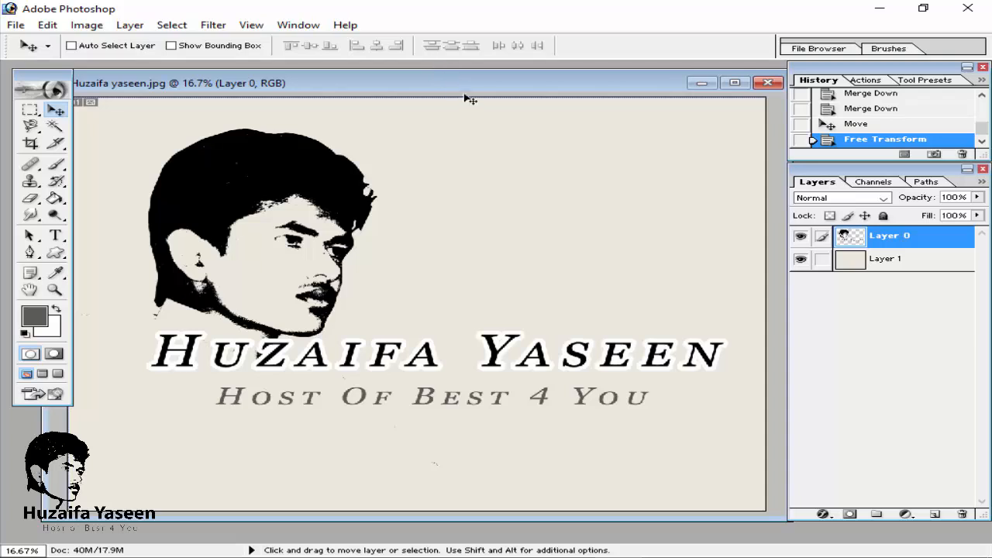
mouse_move(465, 93)
mouse_down()
mouse_move(460, 64)
mouse_move(461, 89)
mouse_up()
click(889, 556)
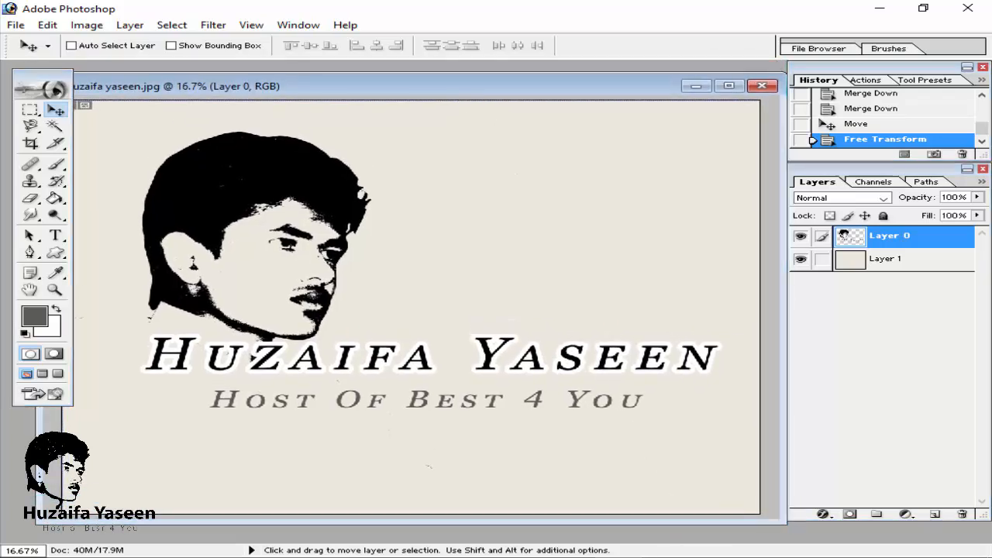
click(950, 500)
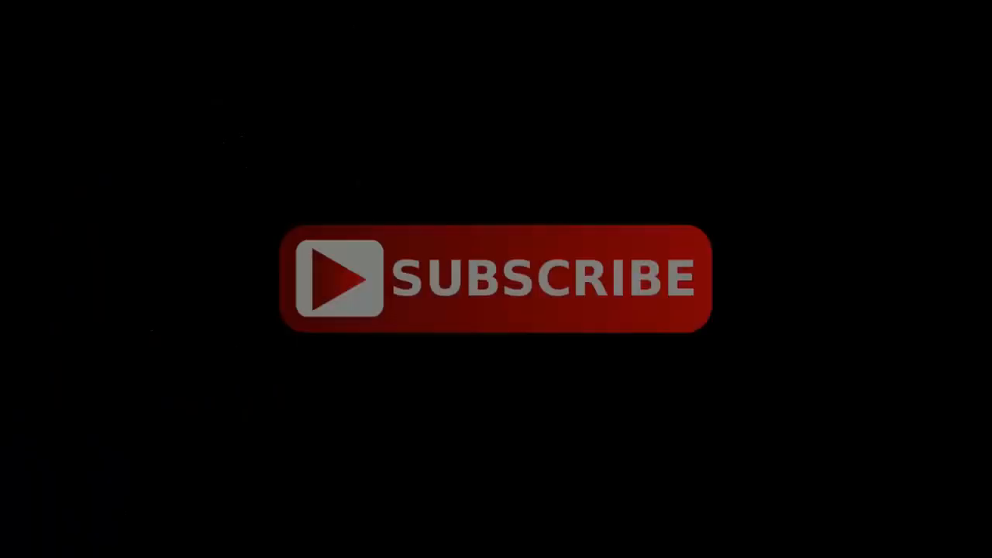